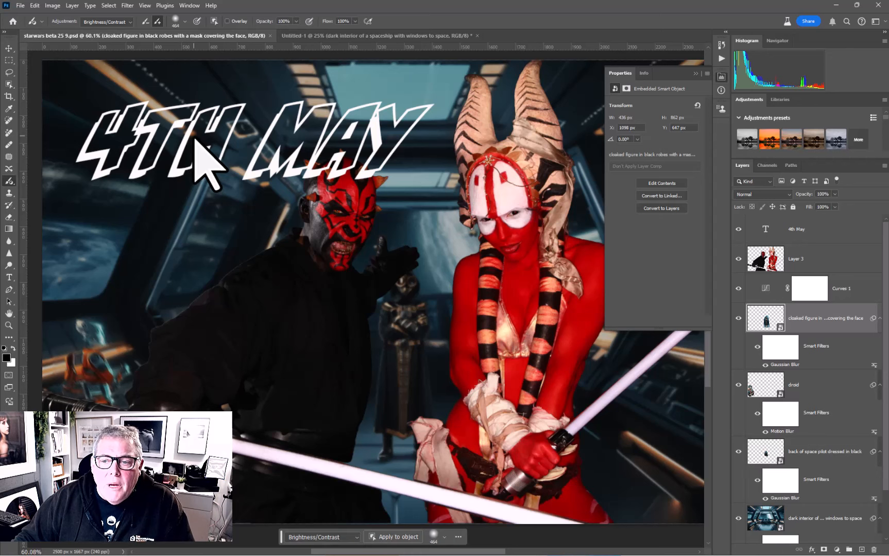
- Open the "4th May" title text for editing and browse the installed fonts
left_click(767, 230)
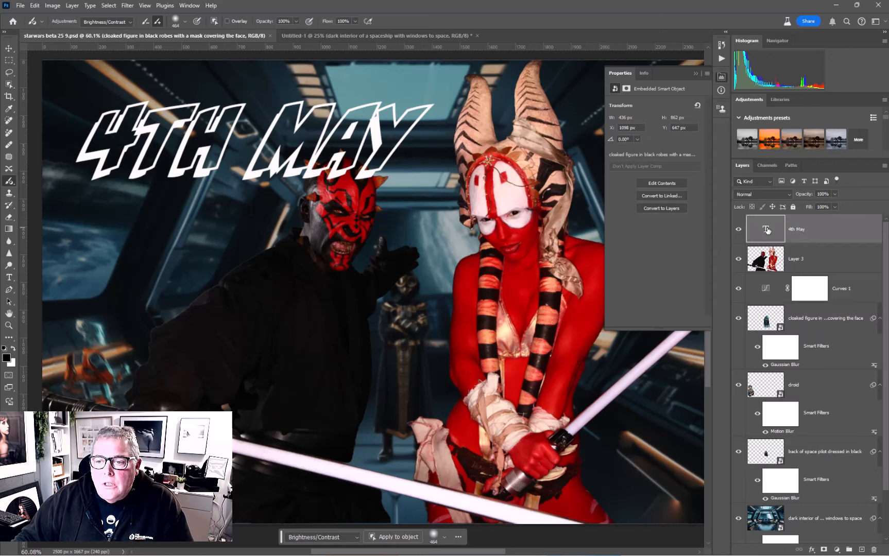
double_click(767, 230)
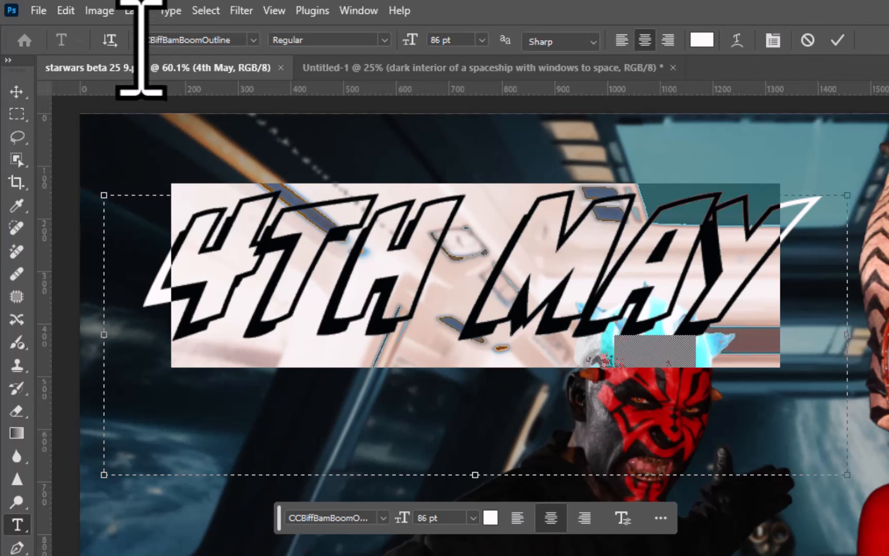
left_click(252, 40)
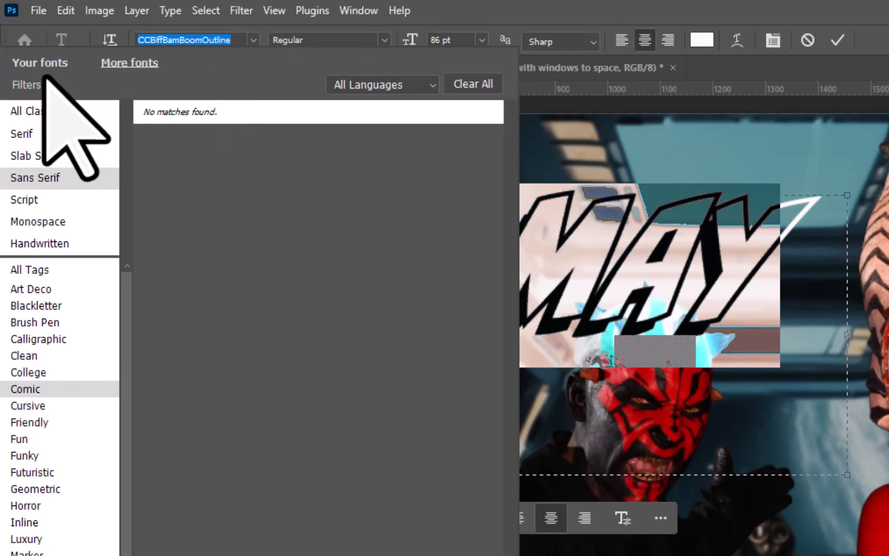
left_click(47, 65)
scroll(390, 292, "up", 3)
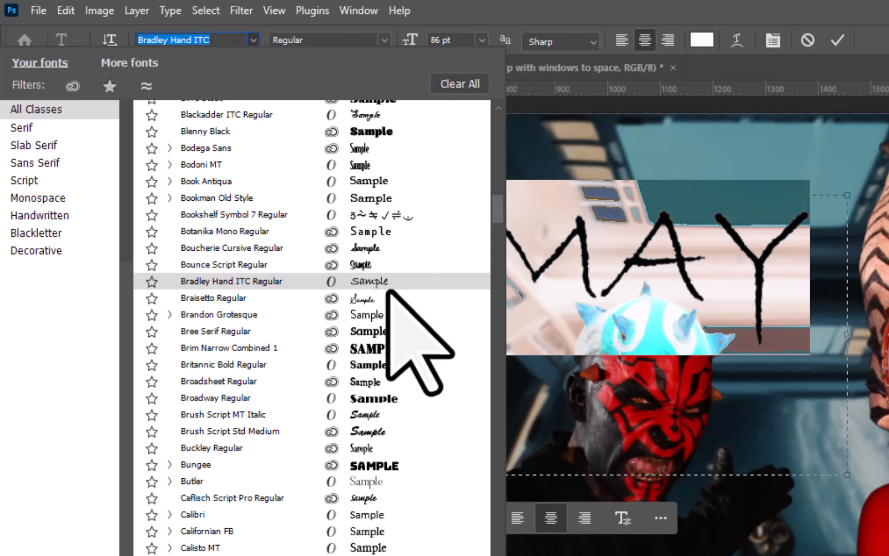
- Set the "4th May" title's font to CCBiffBamBoomOutline, chosen from the additional comic fonts of all classes, and finish the text edit
left_click(115, 63)
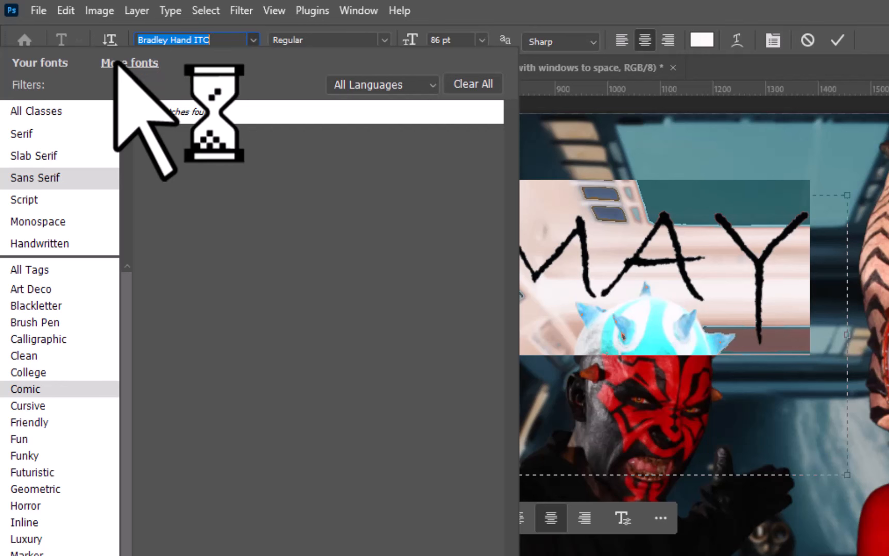
left_click(44, 115)
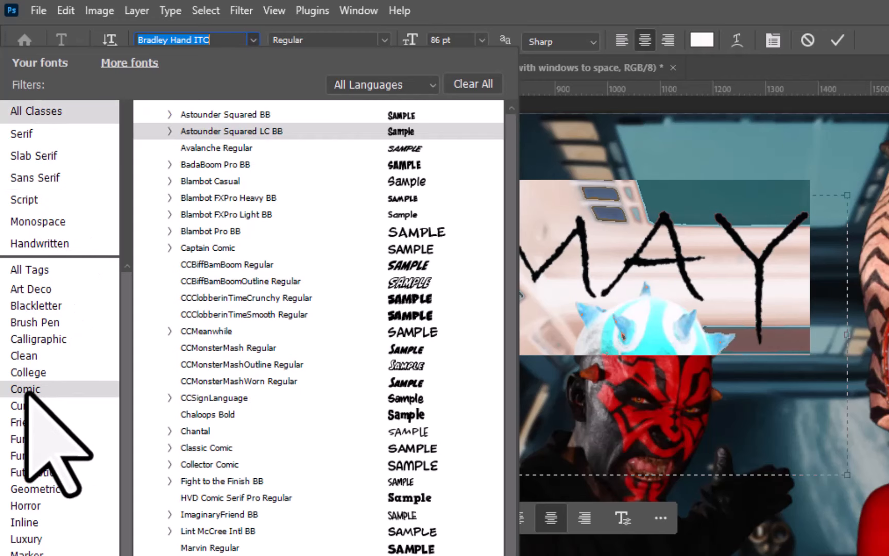
left_click(415, 281)
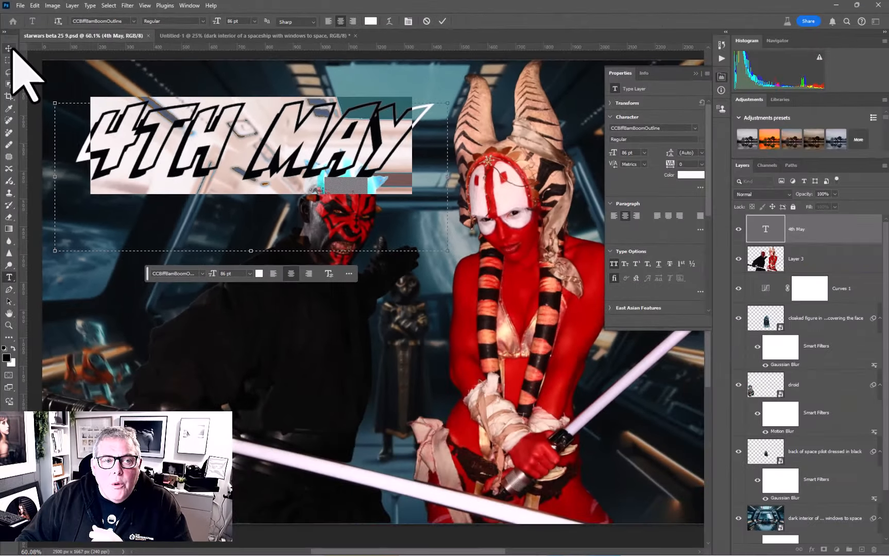
left_click(16, 92)
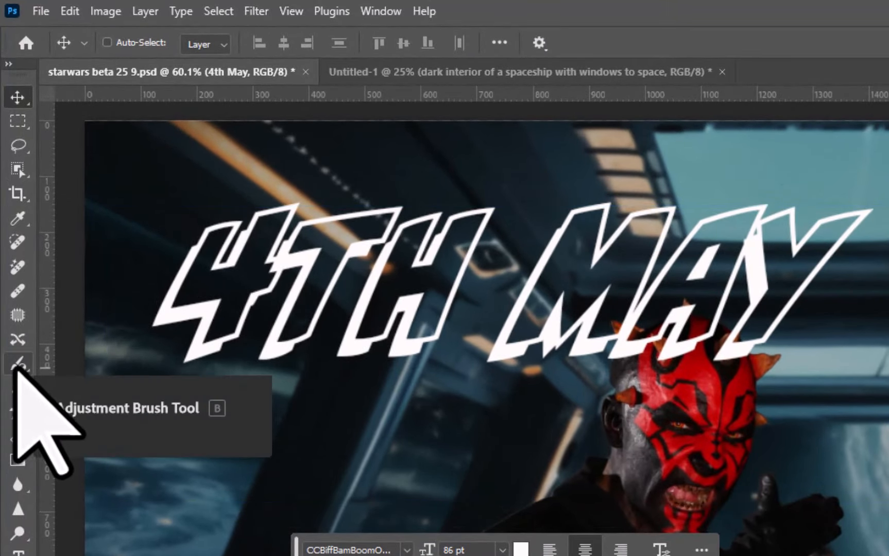
- Activate the Adjustment Brush tool with Brightness/Contrast as its adjustment
left_click(22, 371)
right_click(24, 371)
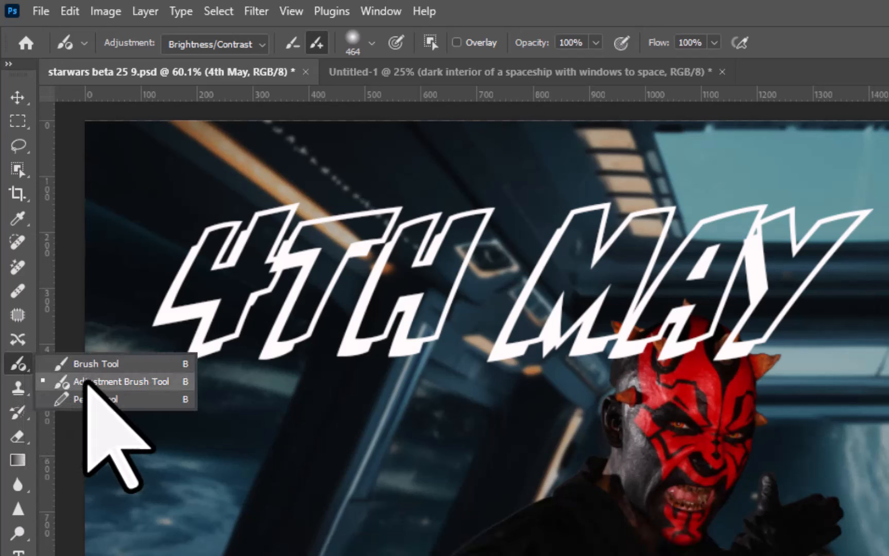
left_click(87, 382)
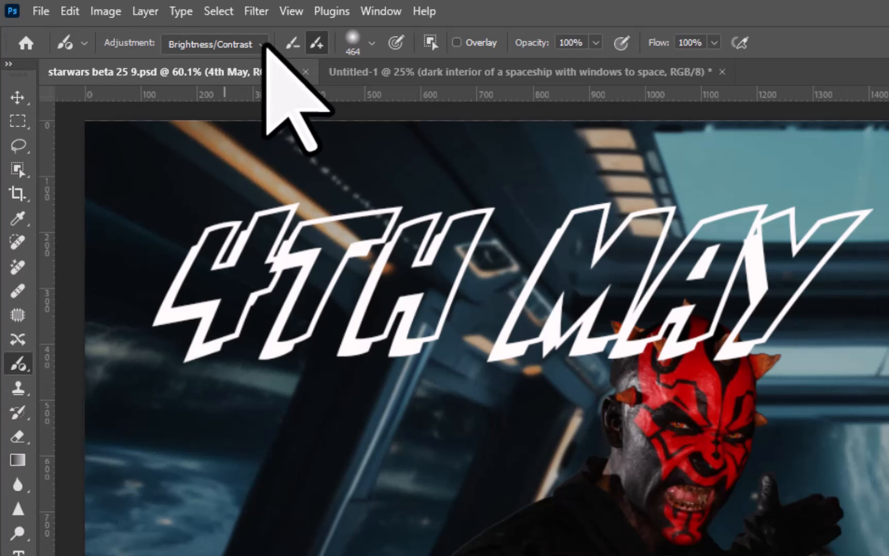
left_click(262, 44)
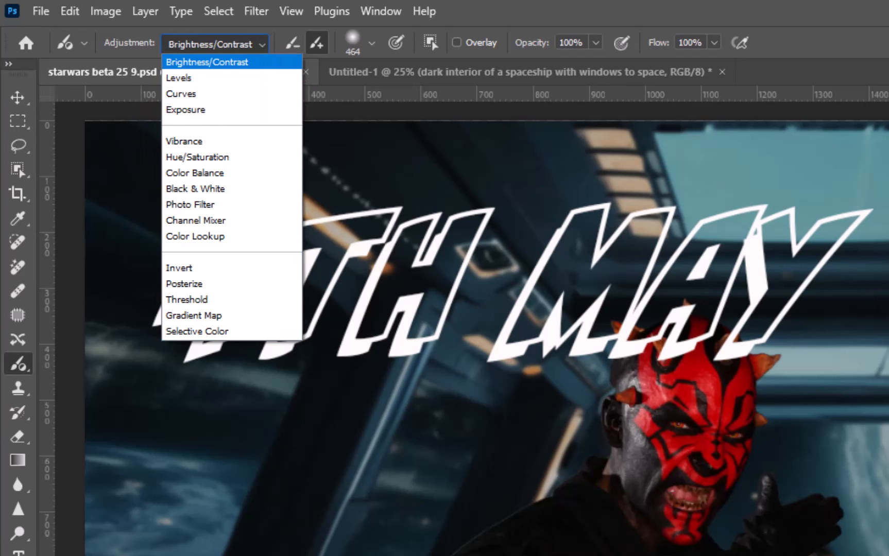
left_click(224, 61)
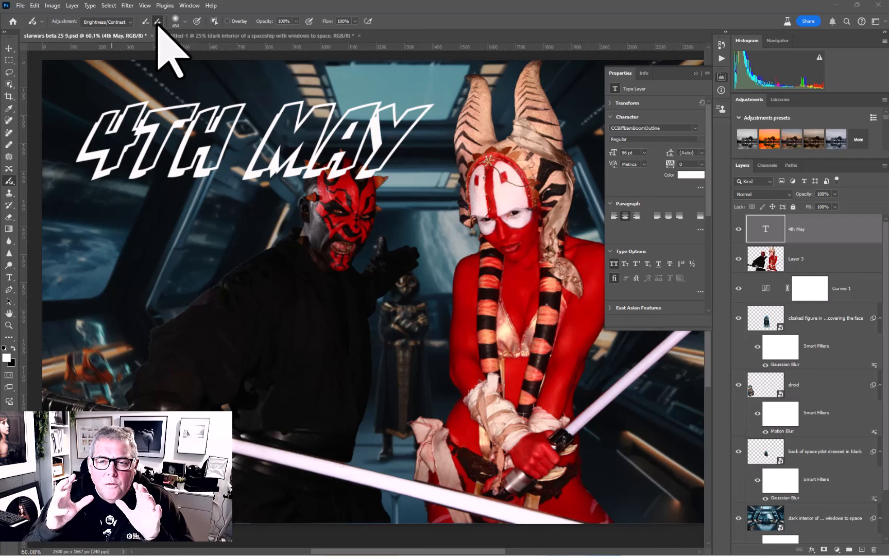
- Switch to the Untitled-1 document, compare the first generated spaceship interior variations and choose the third one
left_click(219, 36)
scroll(347, 166, "down", 1)
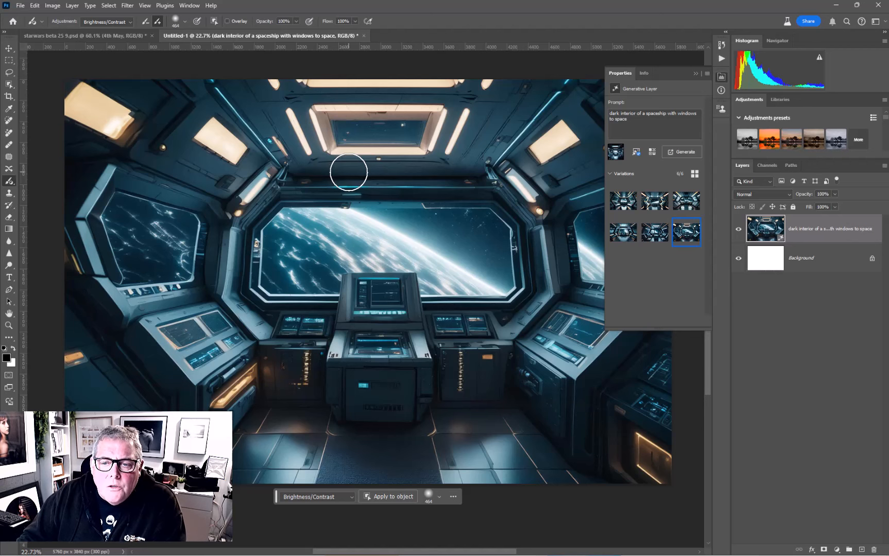
left_click(629, 206)
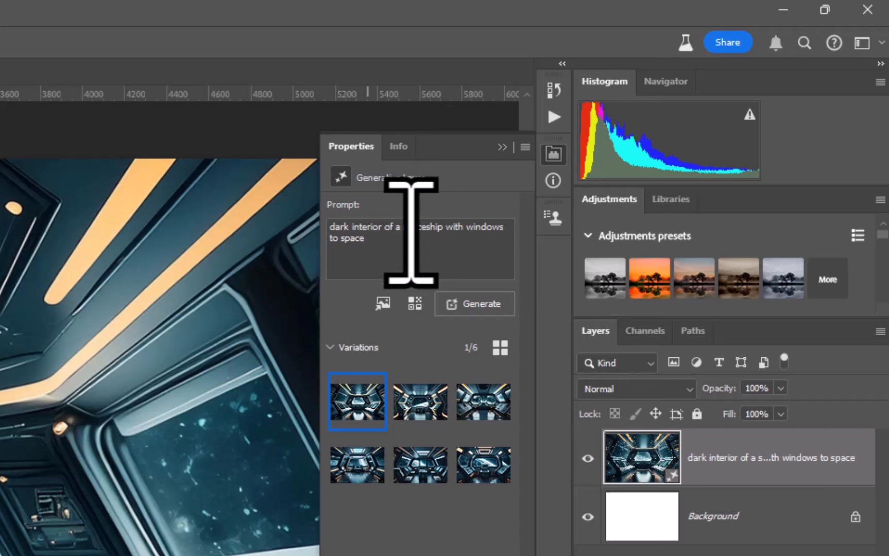
left_click(424, 398)
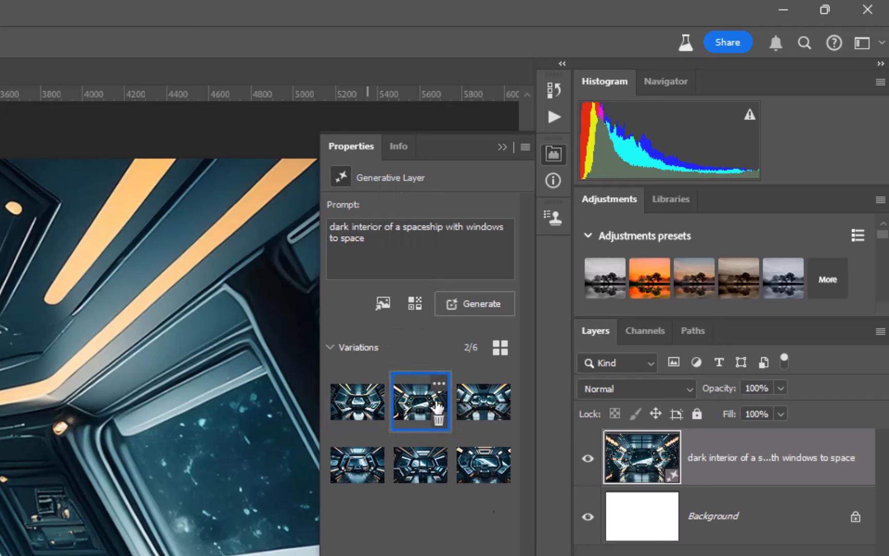
left_click(489, 416)
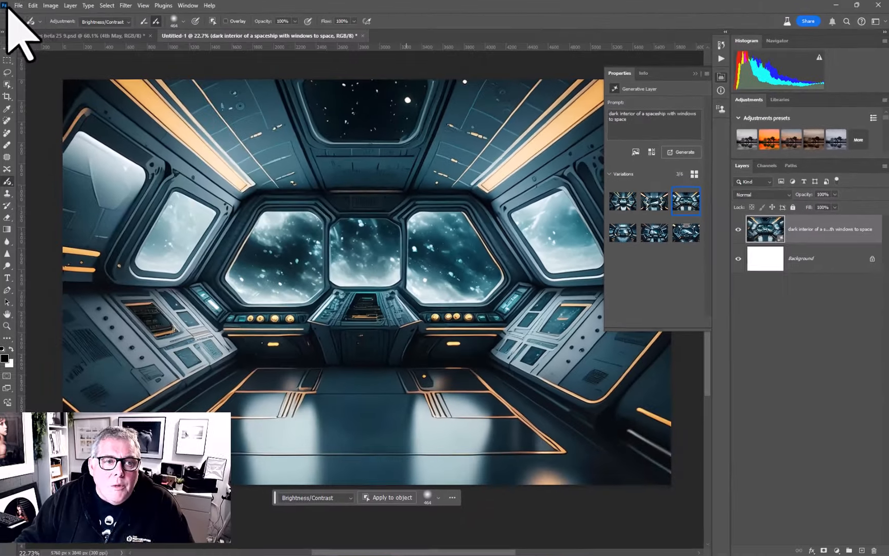
- Save the generated background document as "spaceship interior" in PSD format and close it
left_click(20, 5)
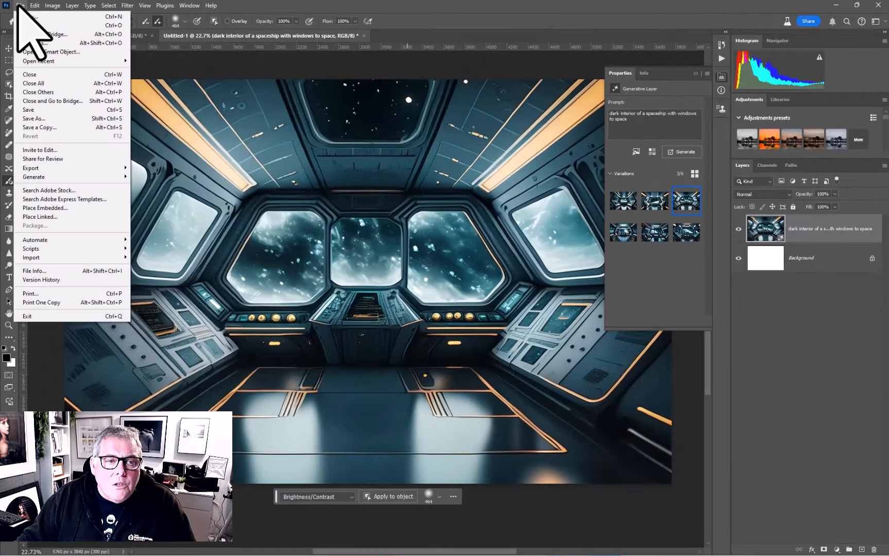
left_click(24, 118)
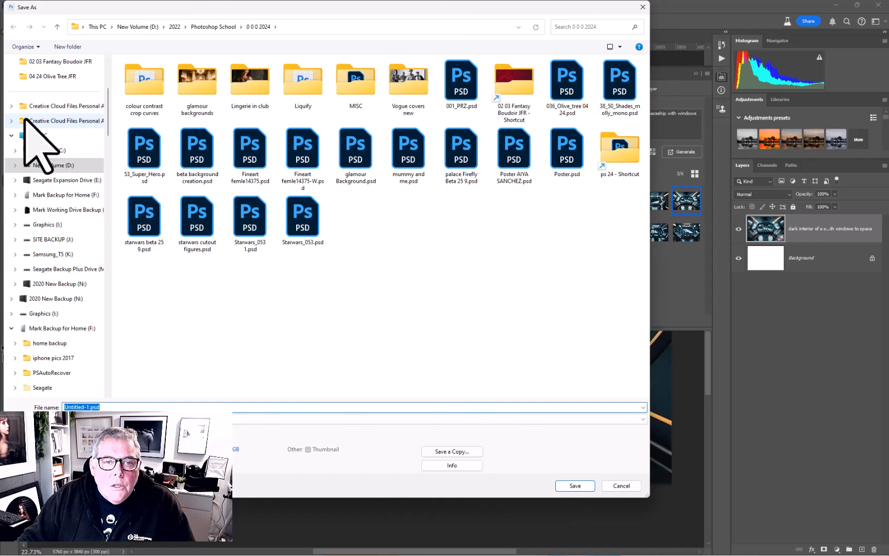
type("spa")
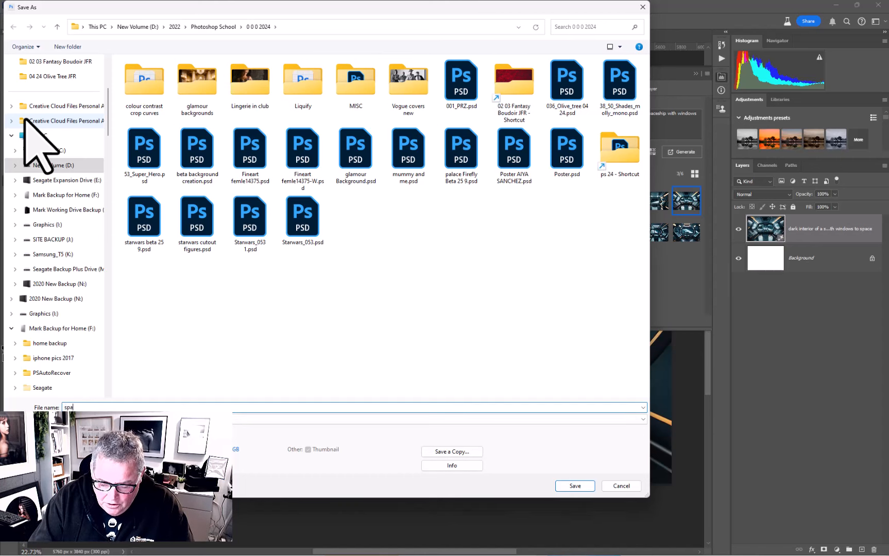
type("ceship")
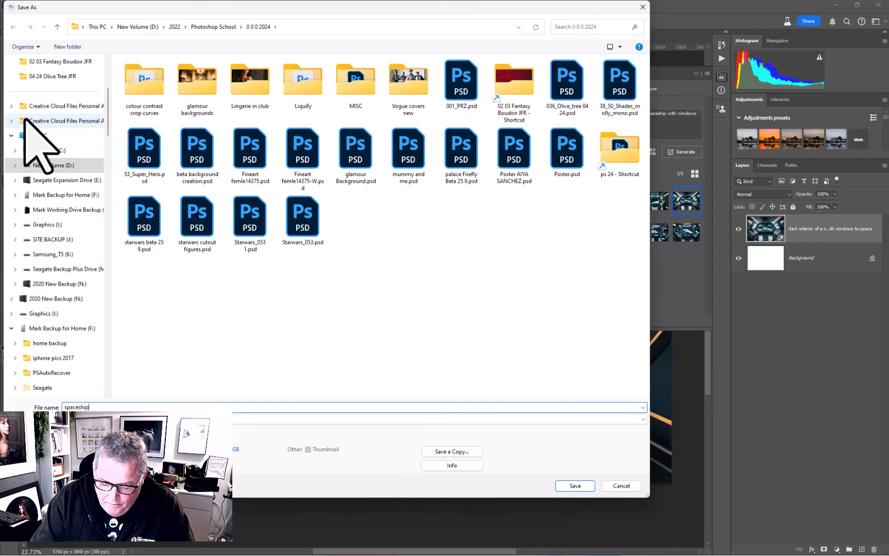
type(" interior")
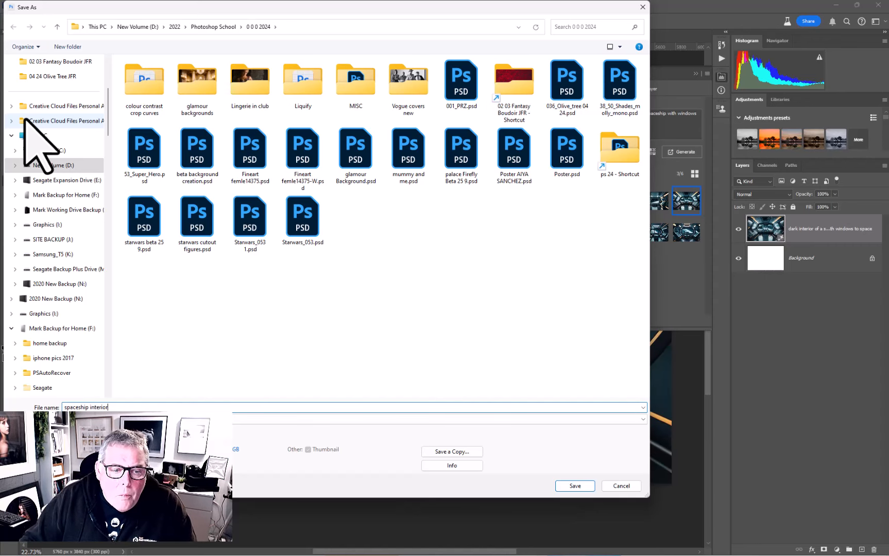
left_click(579, 486)
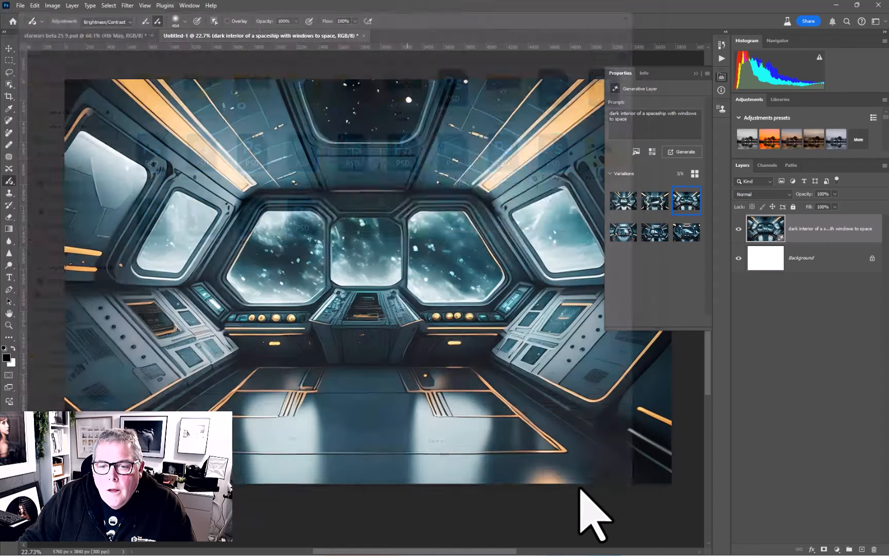
left_click(543, 164)
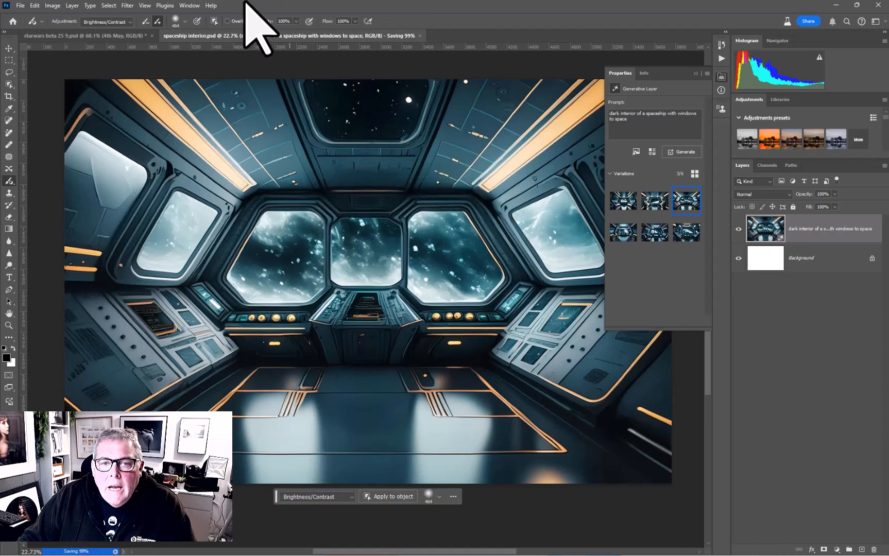
left_click(389, 36)
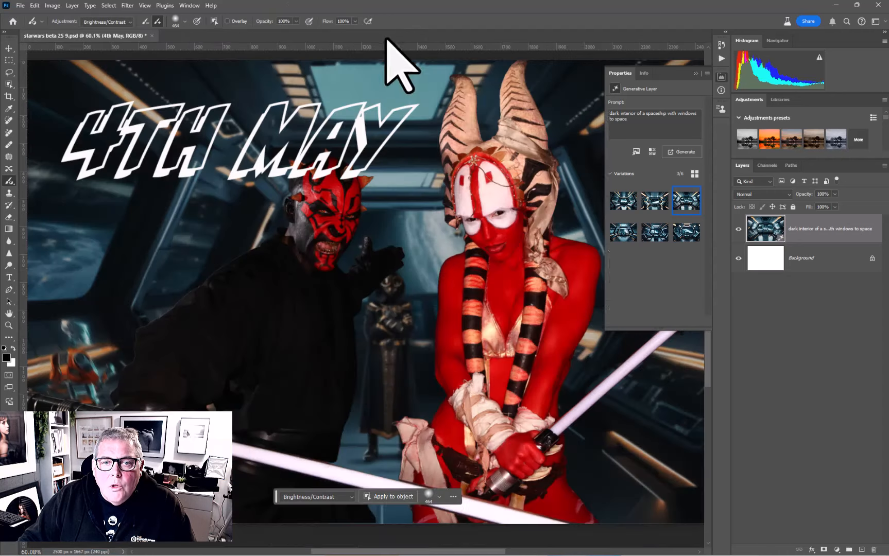
- Create a new white 5760 x 3840 px document at 300 pixels/inch in RGB Color
left_click(21, 6)
left_click(21, 16)
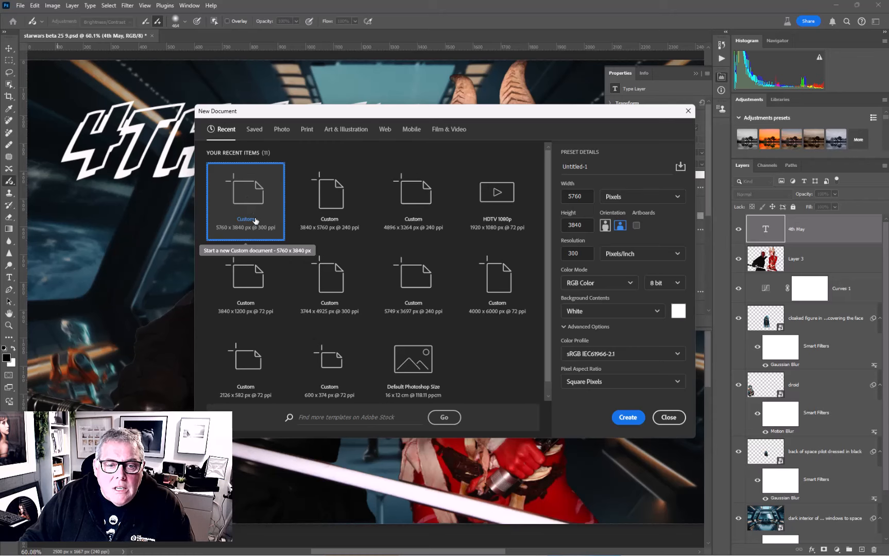
left_click(627, 417)
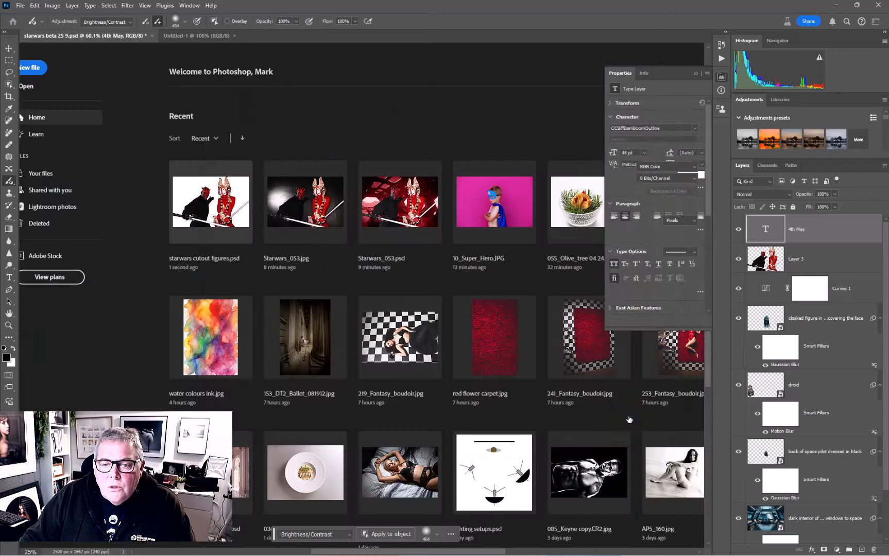
scroll(386, 269, "down", 2)
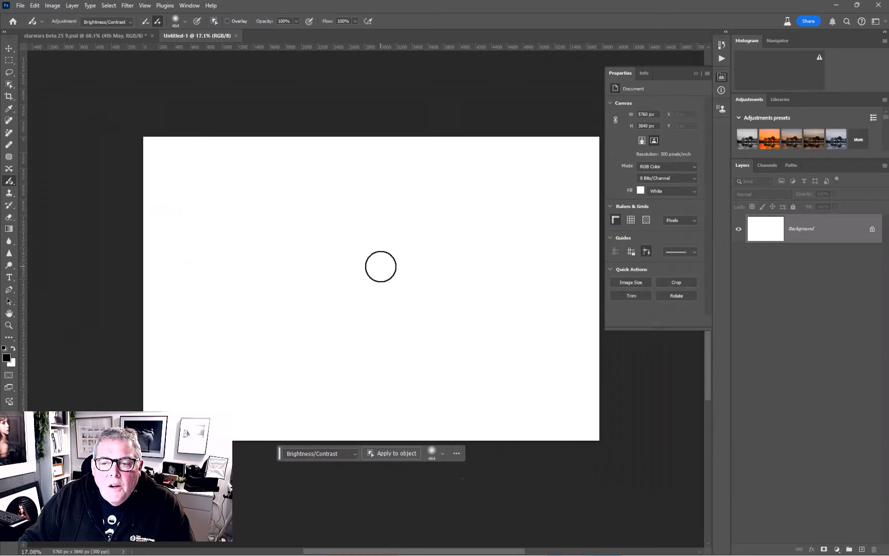
scroll(380, 267, "up", 1)
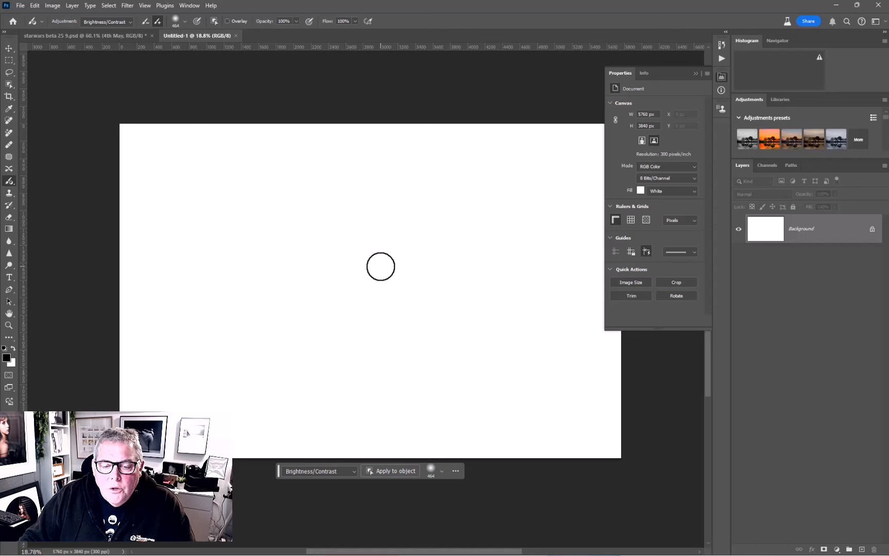
left_click(388, 472)
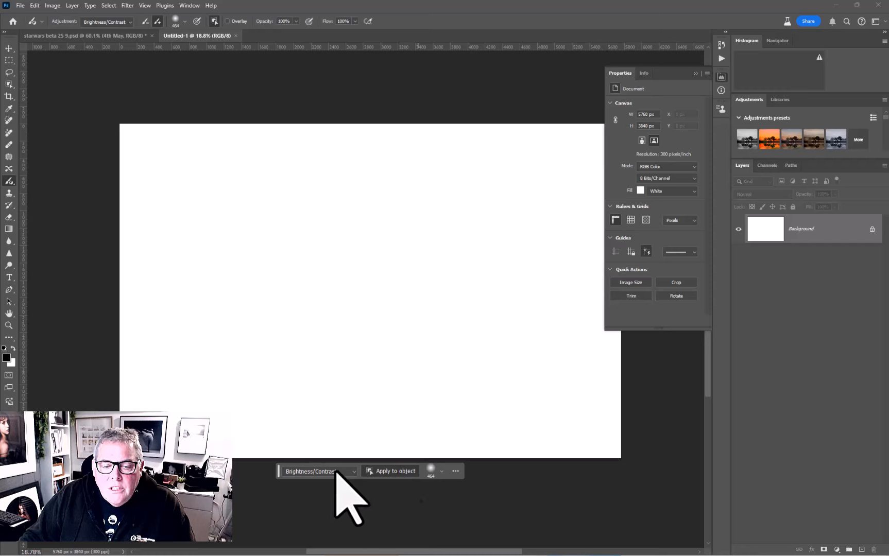
- Start generating an image for the blank document with the prompt "interior of a spaceship with windows in dark grey"
left_click(9, 49)
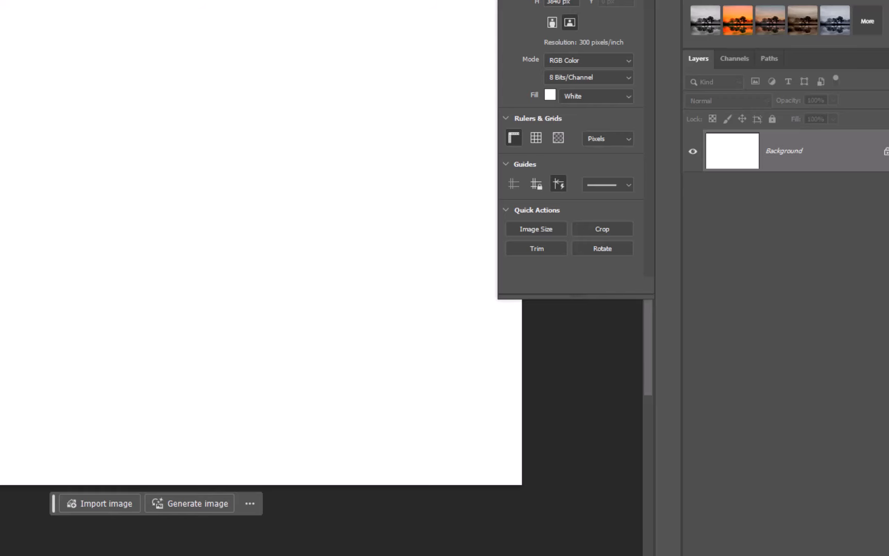
left_click(166, 503)
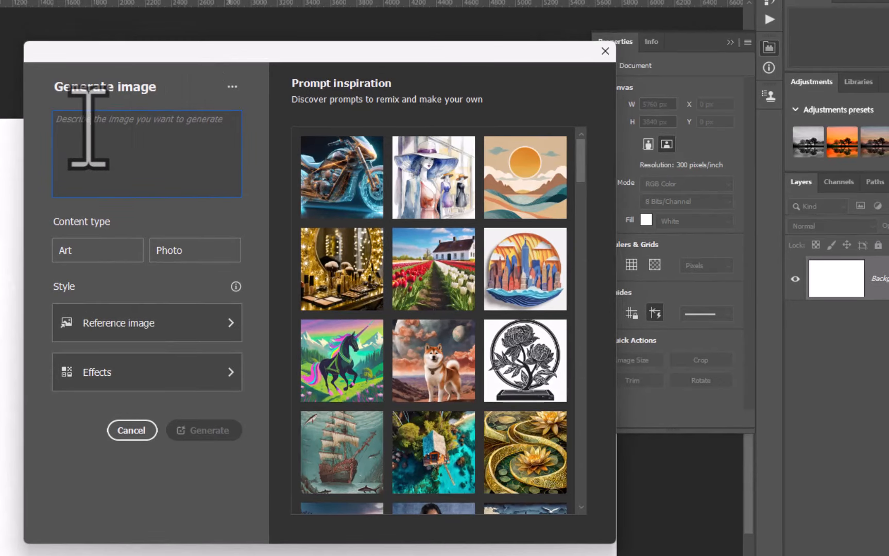
type("sd")
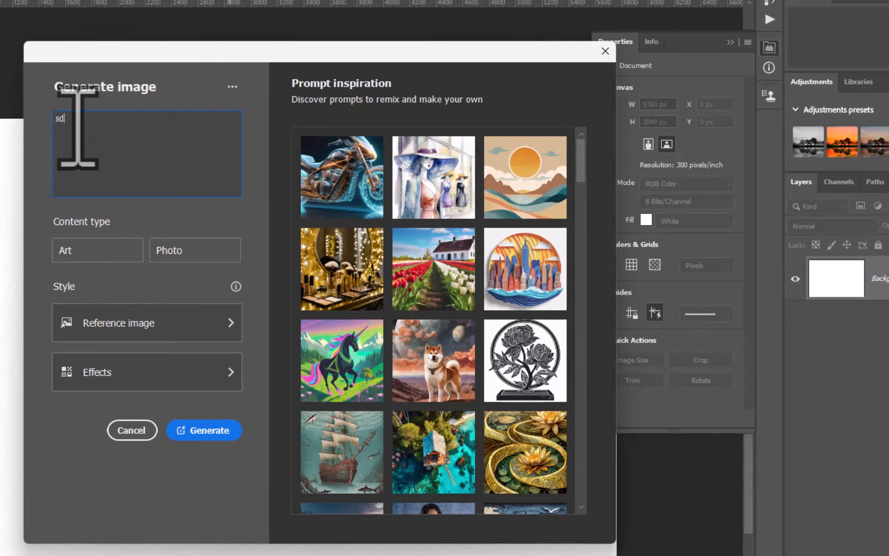
key("BackSpace")
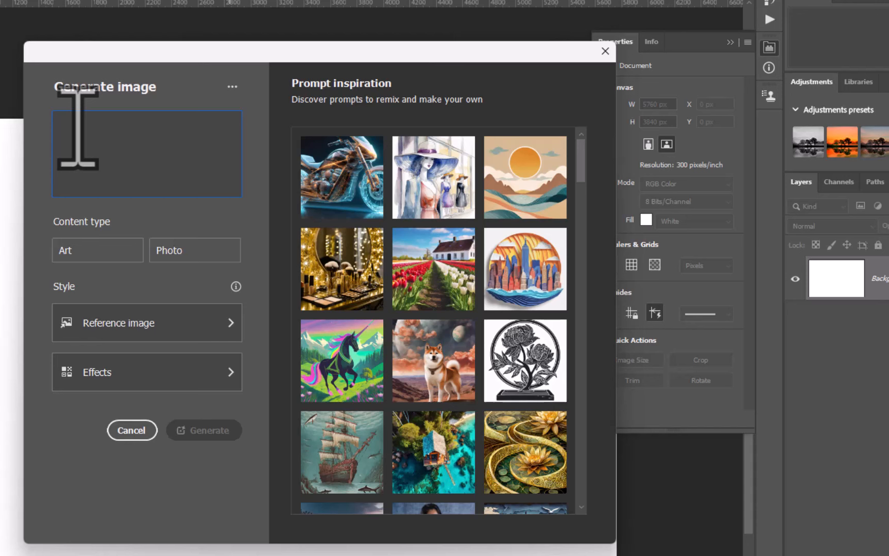
type("inter")
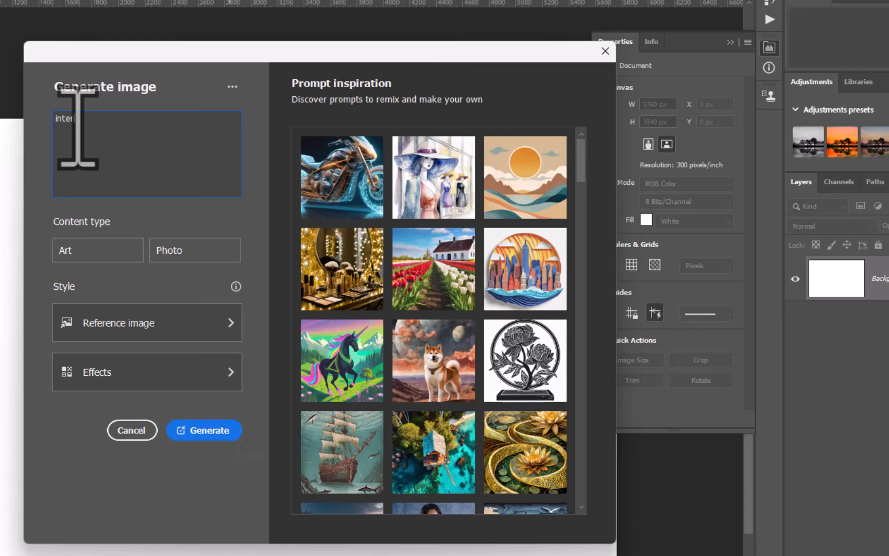
type("ior of a spaceship with windows in dark")
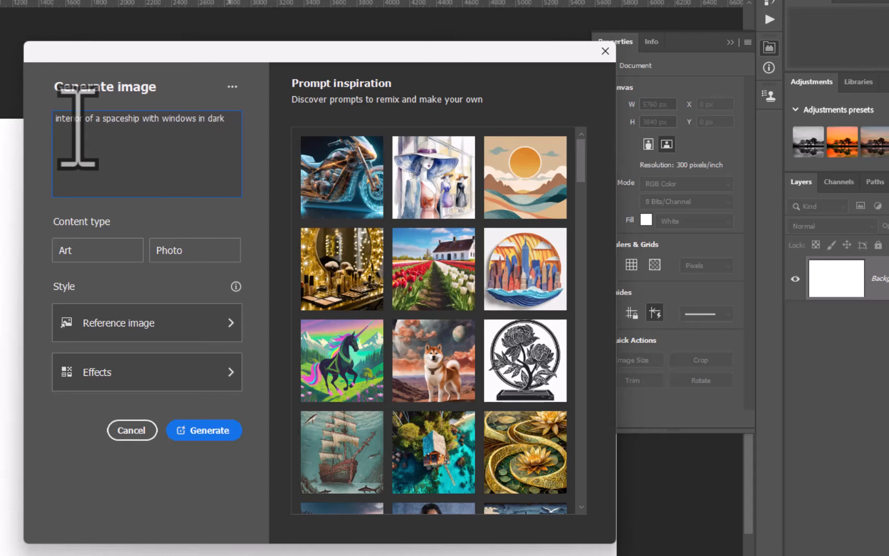
type("ey")
- Reword the prompt to "dark grey interior of a spaceship with windows" and set the content type to Photo
left_click_drag(76, 135, 209, 117)
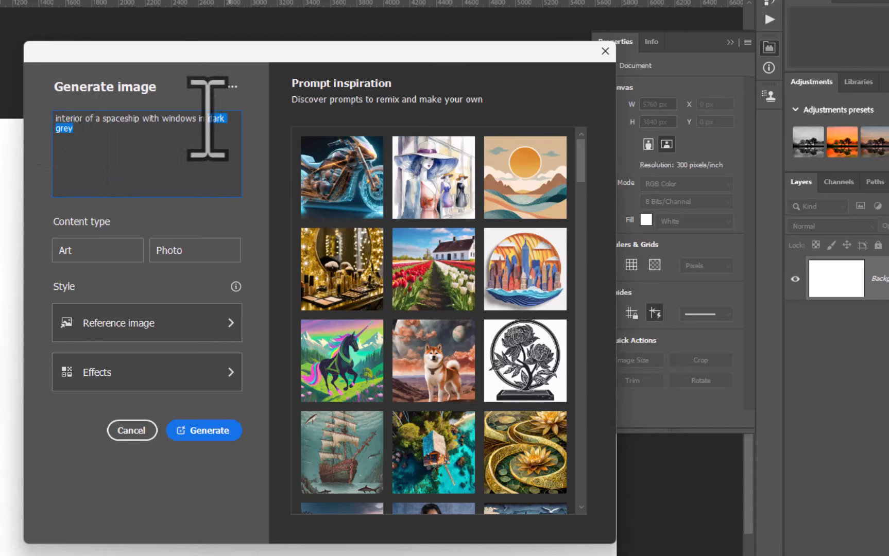
key("BackSpace")
left_click(52, 119)
type("dar")
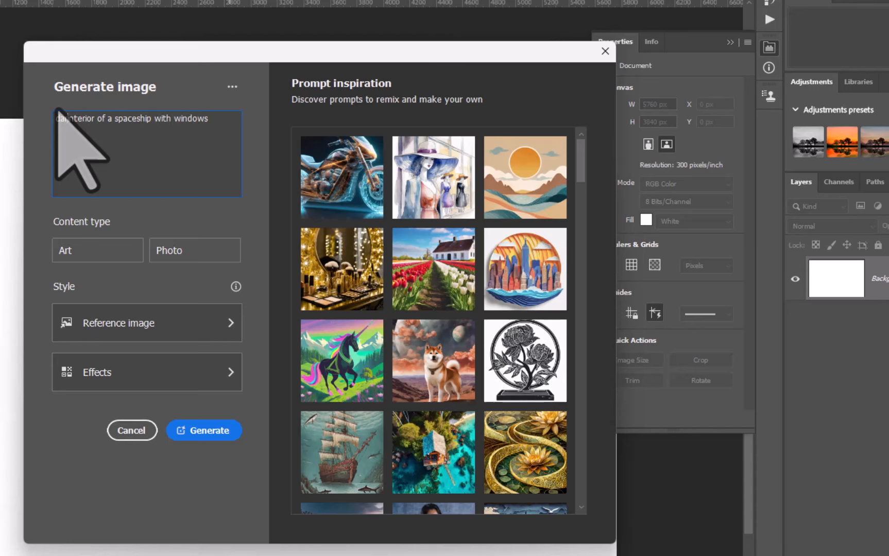
type("k grey")
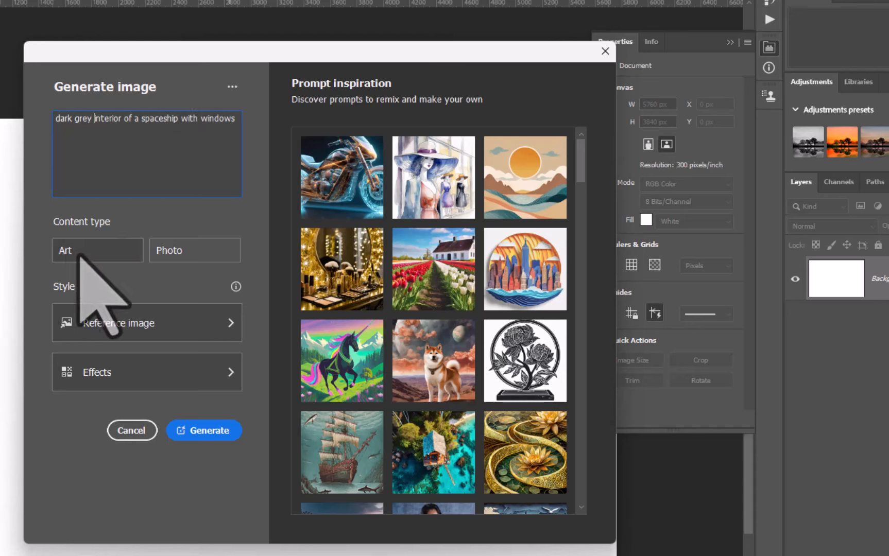
left_click(175, 252)
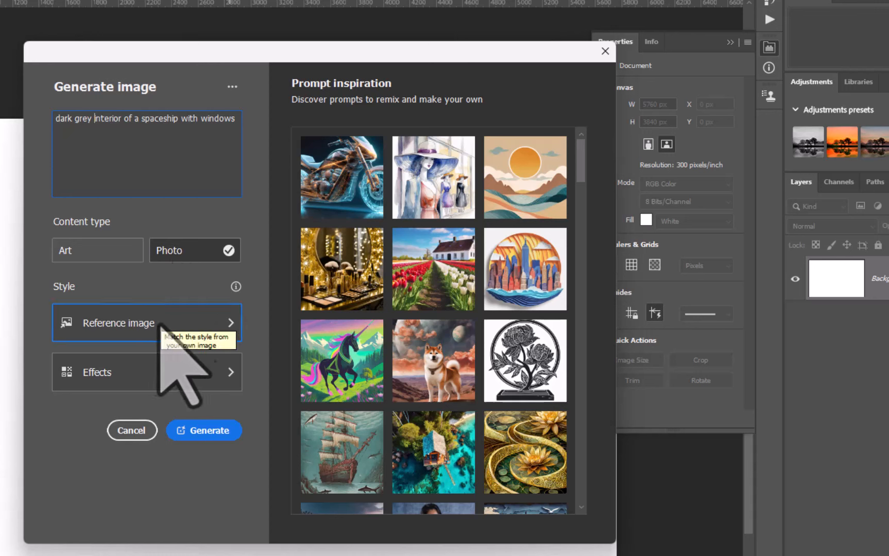
- Look through the available style effects in the Popular, Movements, Themes and Effects categories
left_click(151, 370)
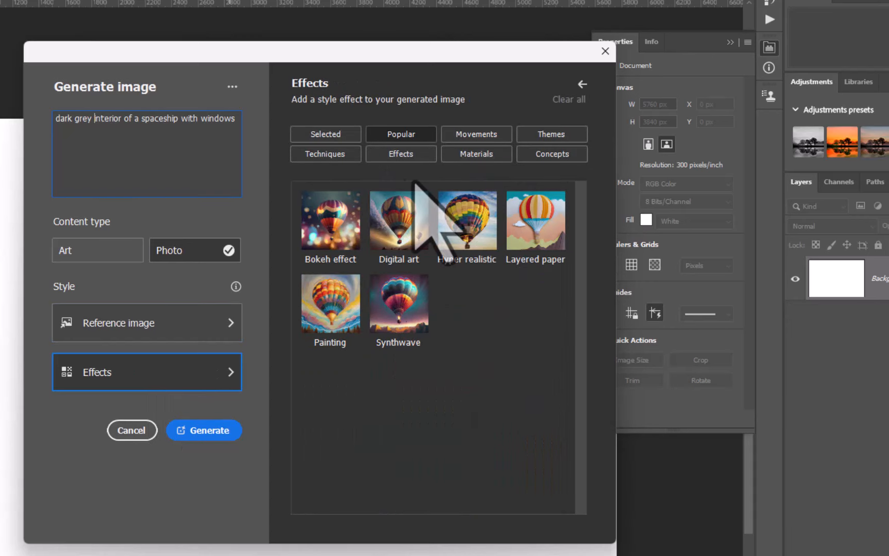
left_click(317, 138)
left_click(390, 141)
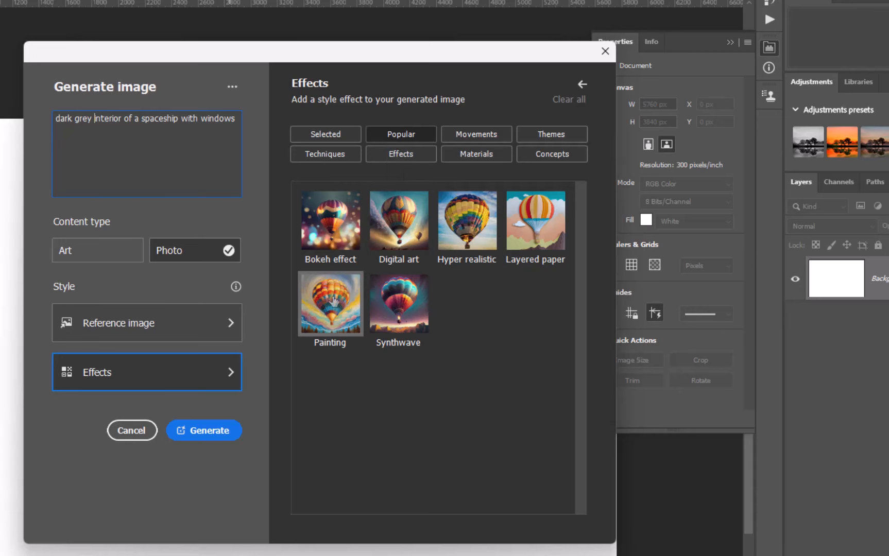
left_click(492, 138)
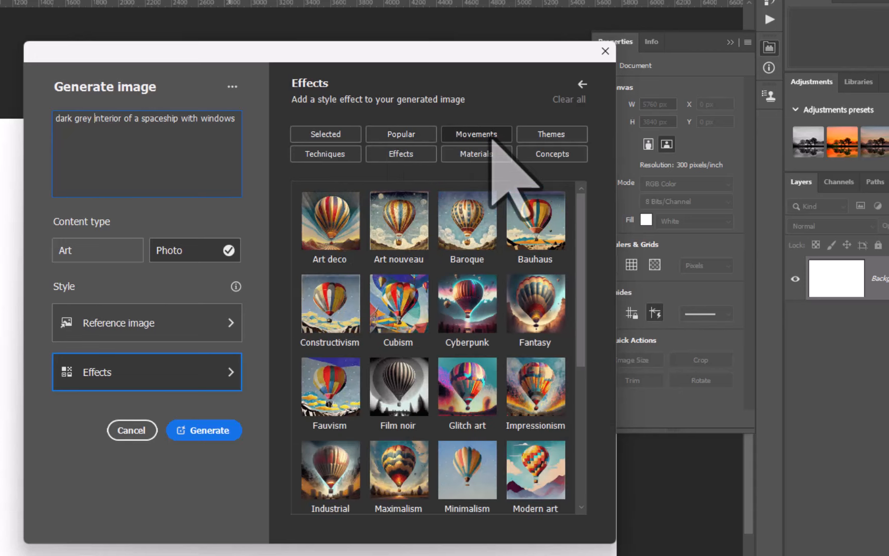
left_click(566, 135)
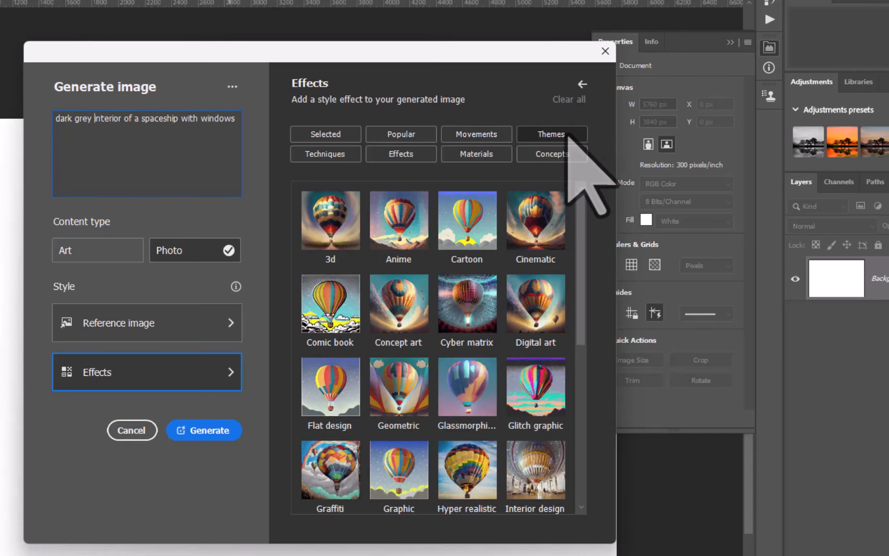
left_click(489, 136)
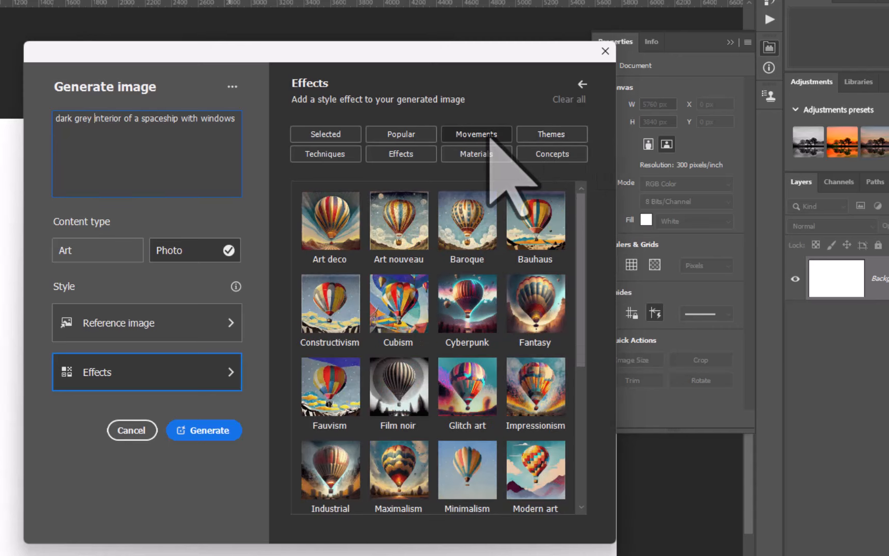
left_click(400, 154)
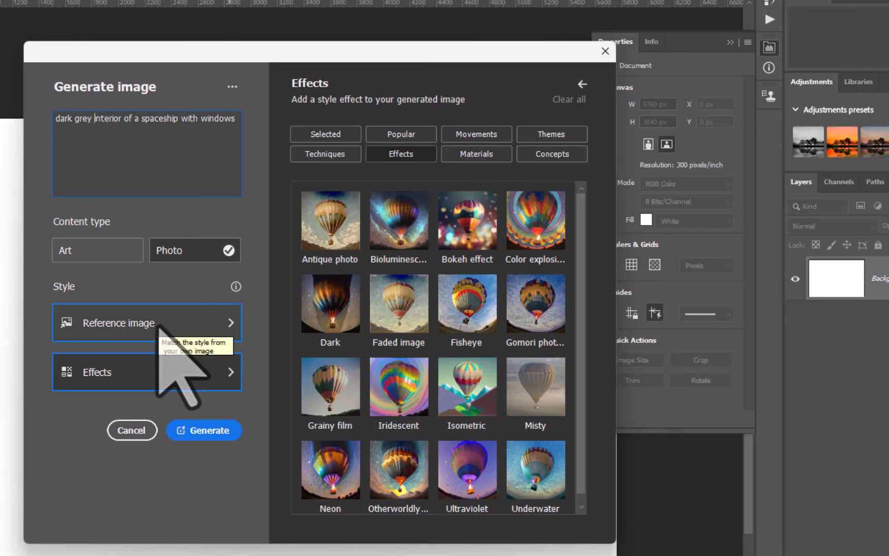
- Generate the image and keep only the third, black-and-white cabin variation, deleting the other two
left_click(194, 428)
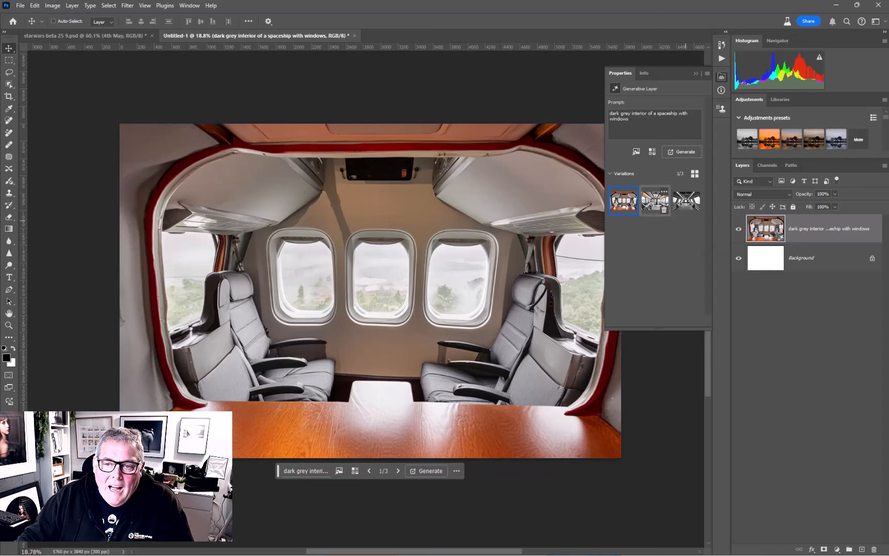
left_click(653, 201)
left_click(681, 206)
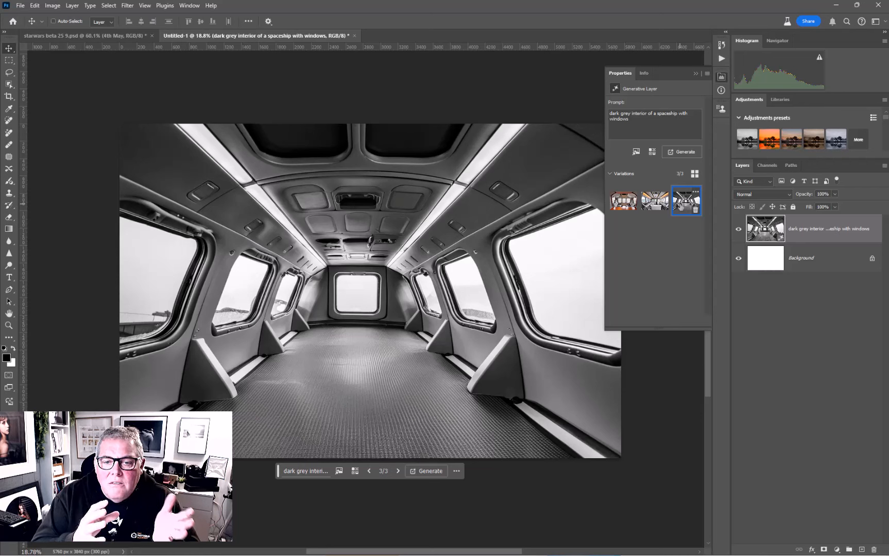
left_click(632, 210)
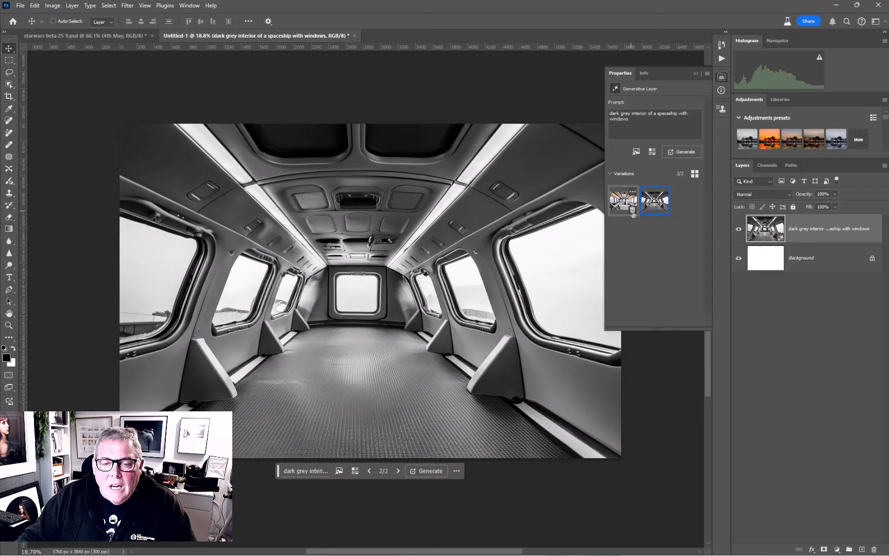
left_click(631, 210)
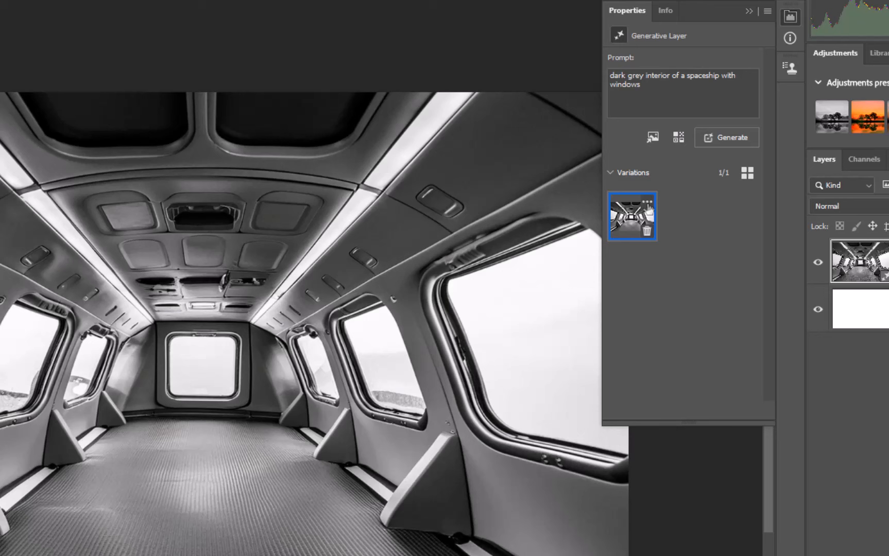
- Generate similar images from the remaining variation, compare them and choose the third one
left_click(647, 203)
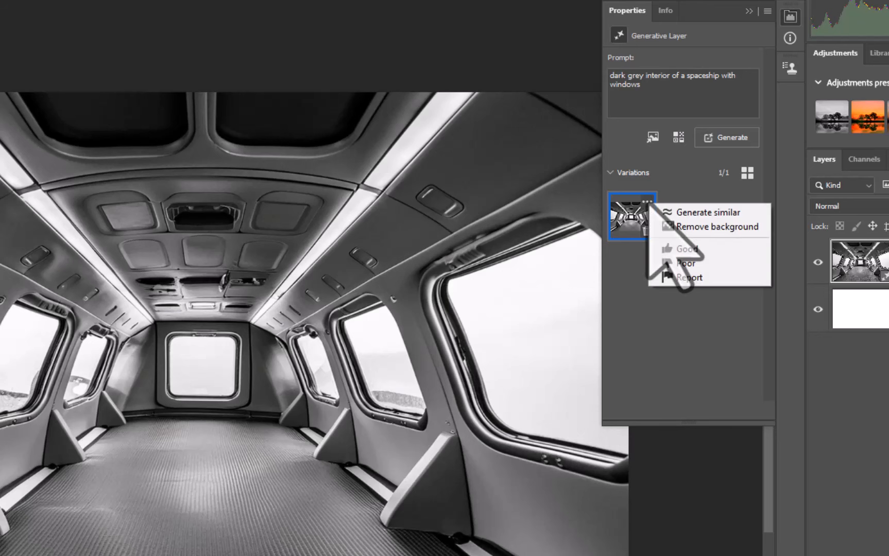
left_click(693, 213)
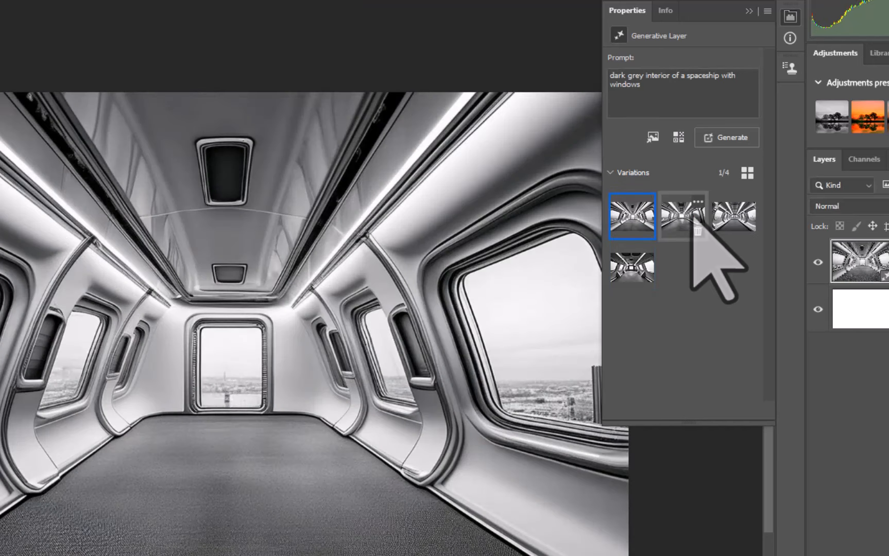
left_click(679, 219)
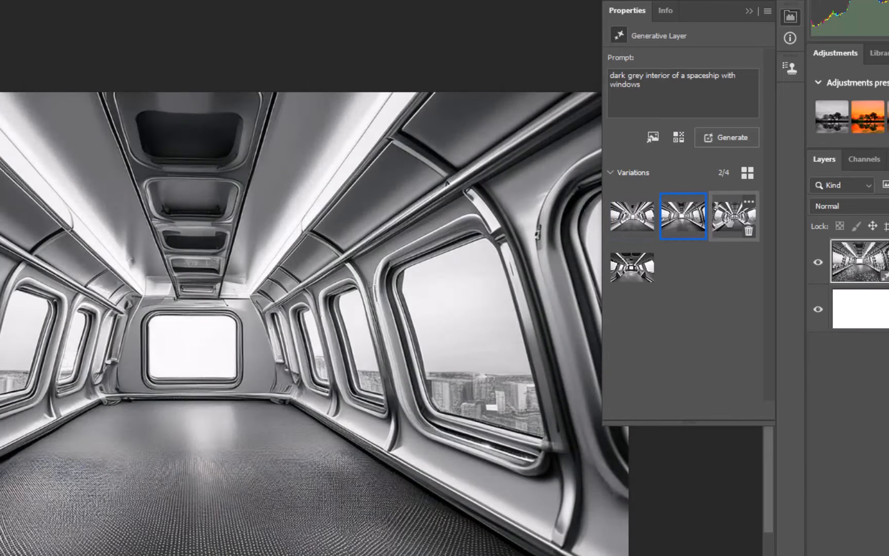
left_click(733, 216)
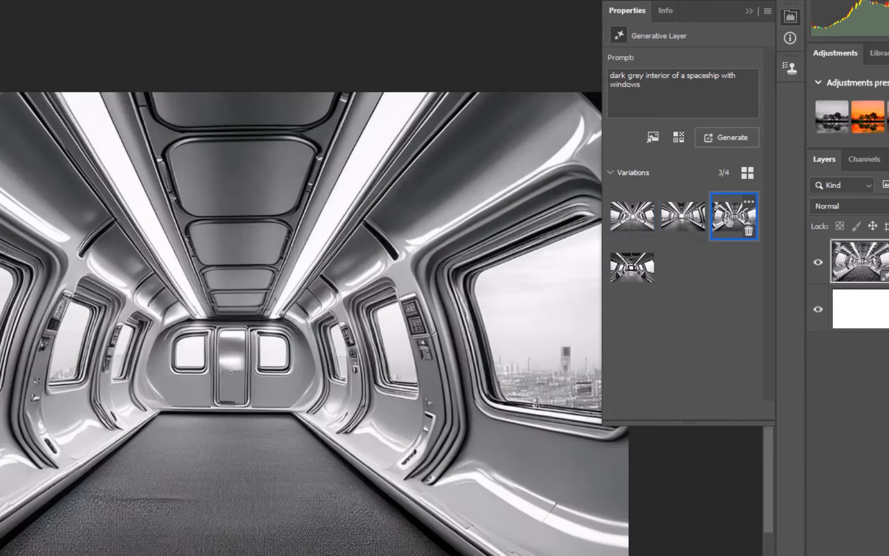
- Generate new variations with the prompt "colourfull interior lighting in dark grey interior of a spaceship with windows" and choose the third one
left_click(609, 87)
type("colourf")
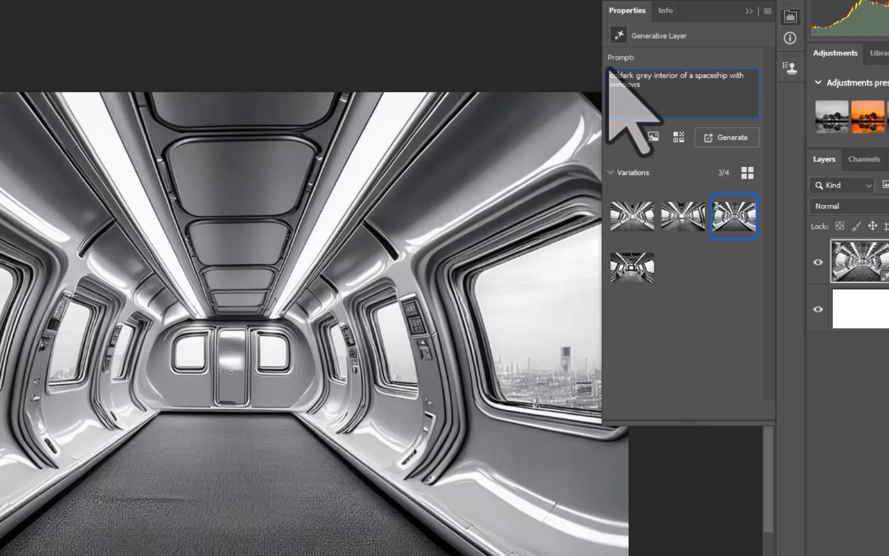
type("ul")
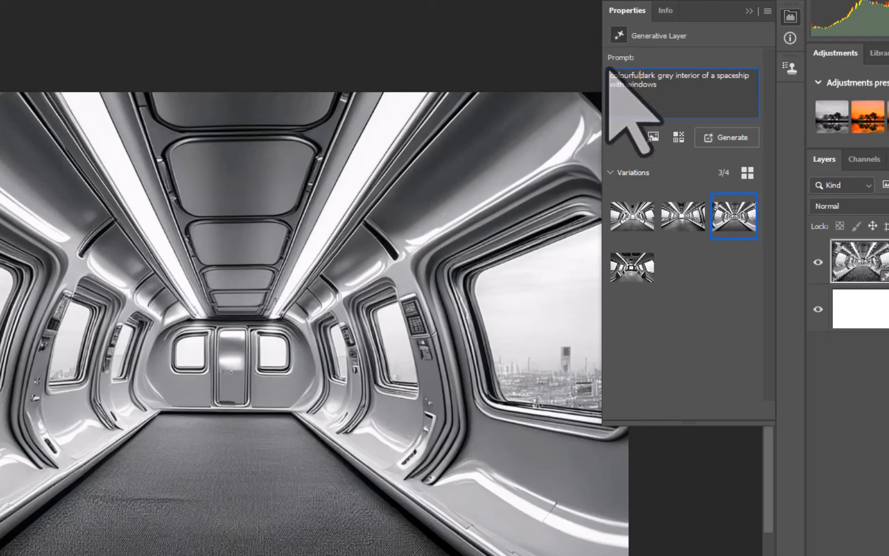
type("l ")
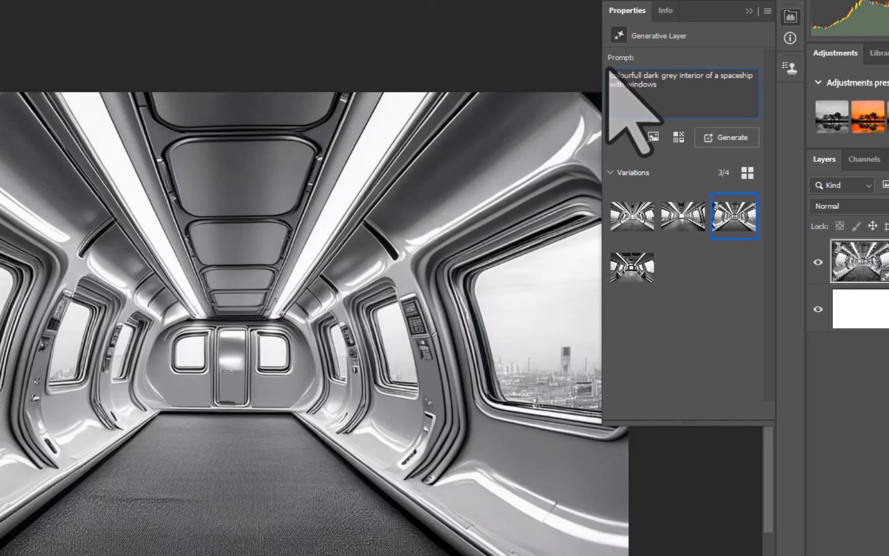
type("inte")
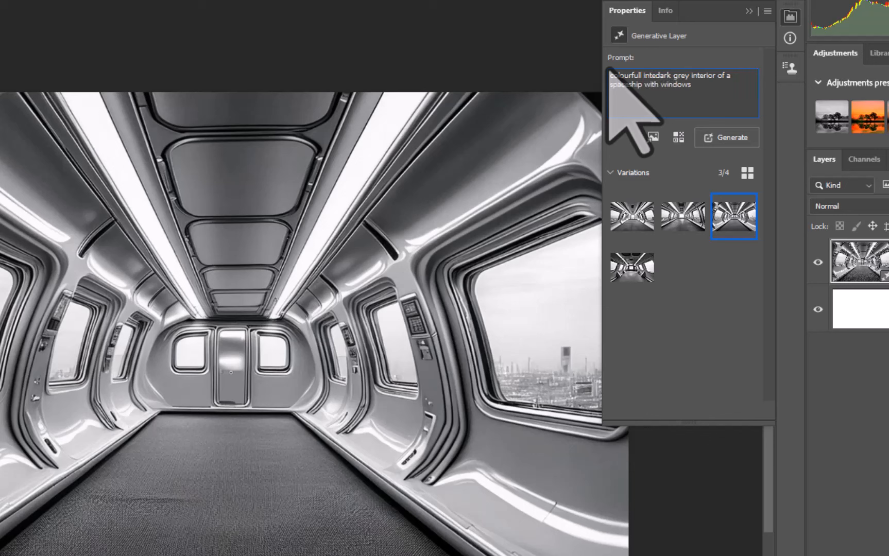
type("rior lighting ")
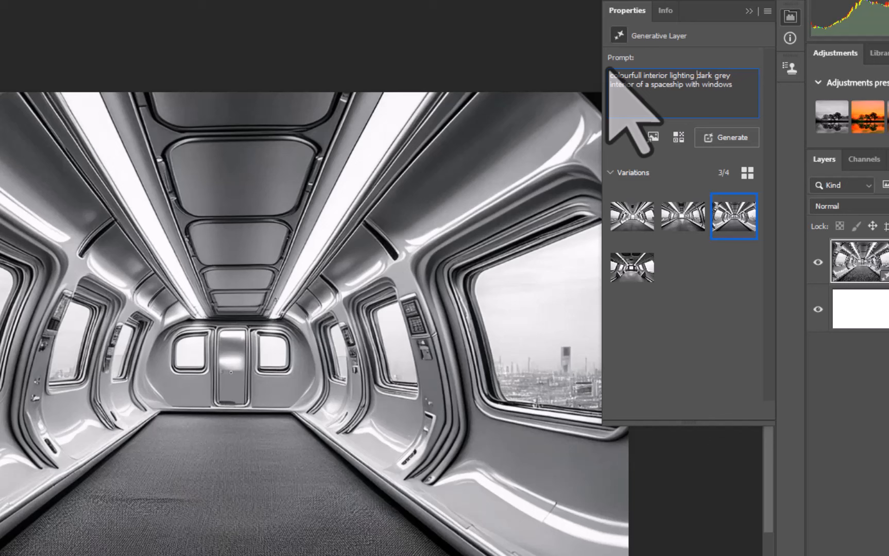
type("in")
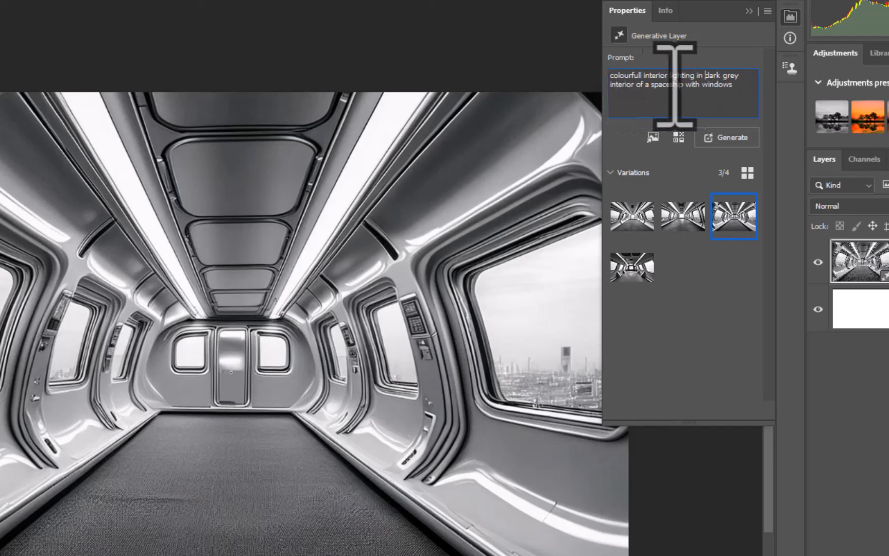
left_click(716, 139)
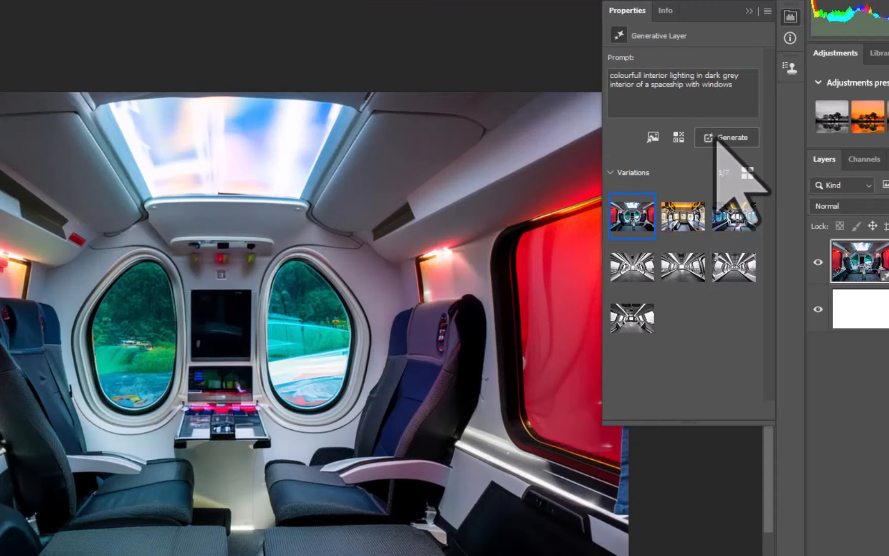
left_click(683, 216)
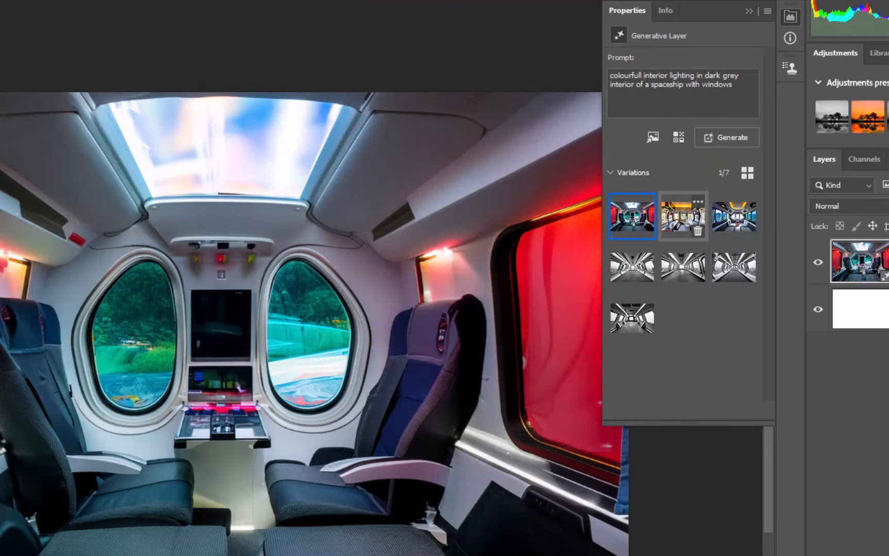
left_click(743, 224)
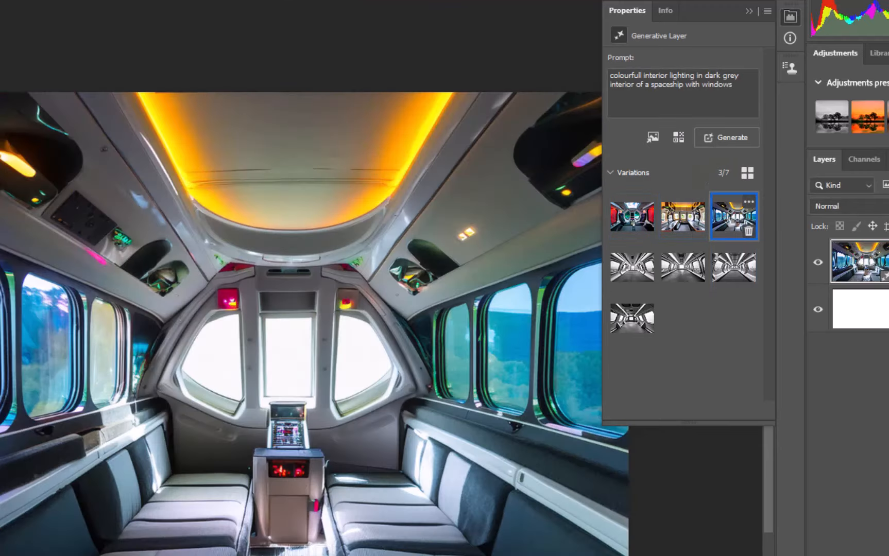
- Open the poor-result feedback form for the first variation and close it without submitting a rating
right_click(649, 206)
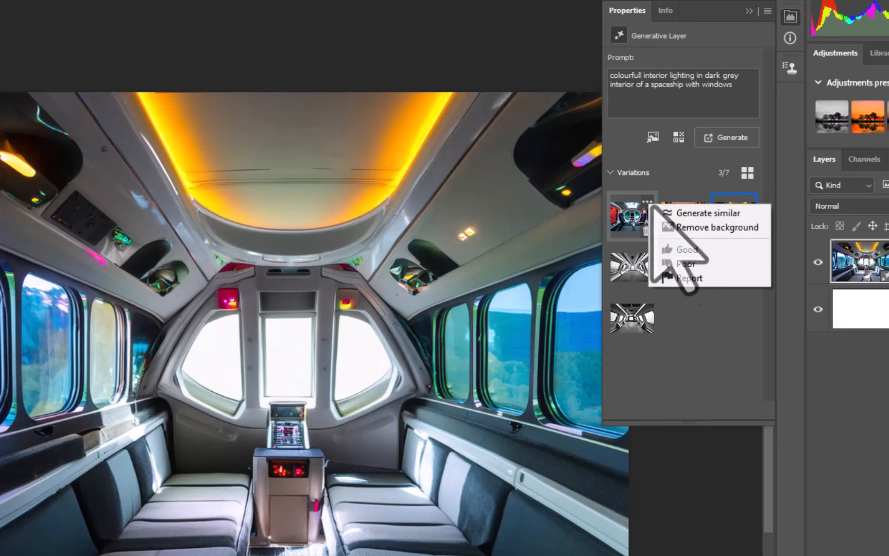
left_click(687, 263)
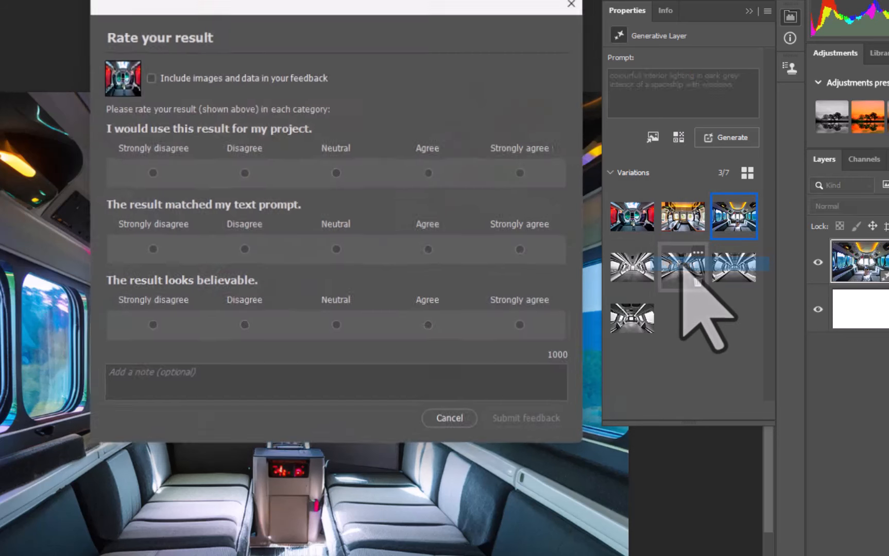
left_click(459, 427)
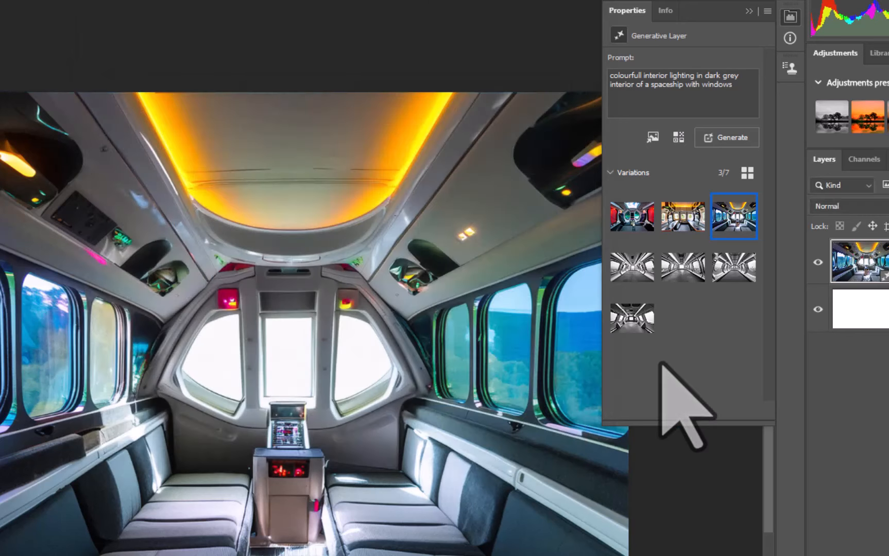
- Delete the three coloured cabin variations and remove the whole generated interior layer, leaving only the Background layer
left_click(647, 231)
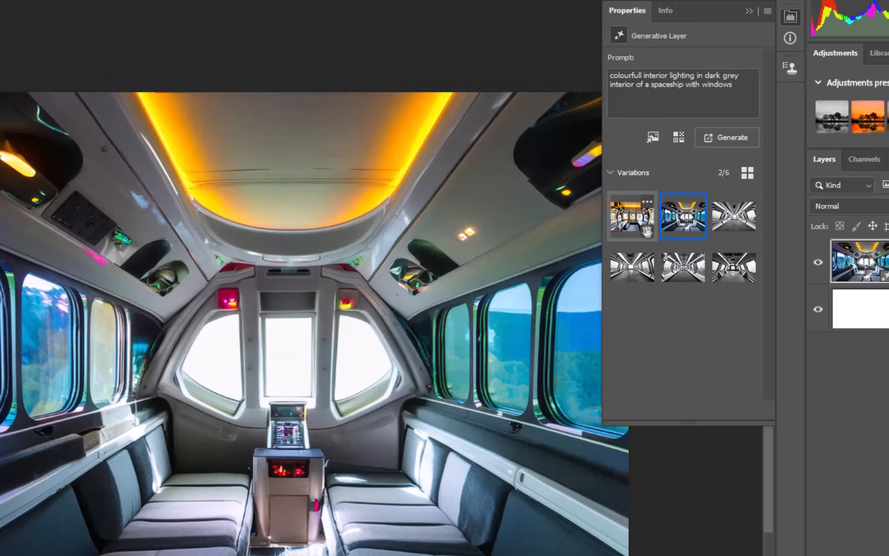
left_click(647, 231)
left_click(647, 231)
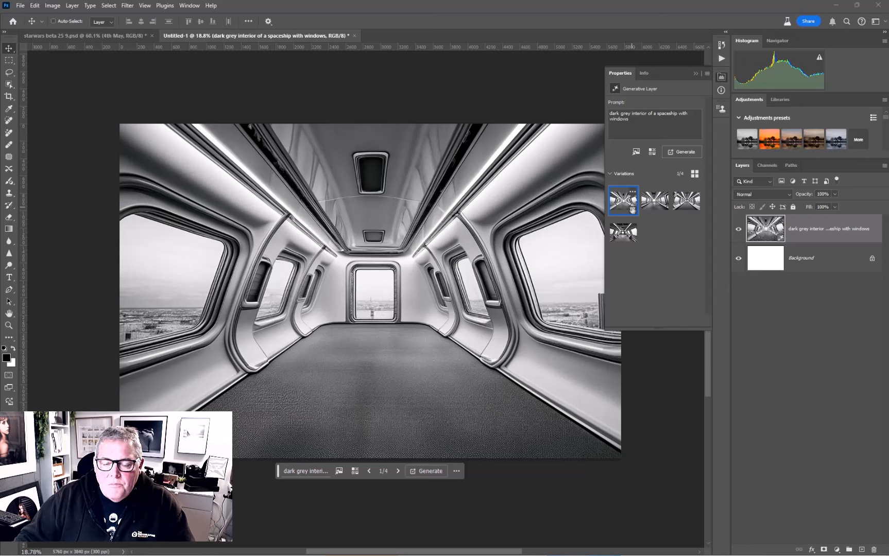
left_click_drag(771, 235, 875, 547)
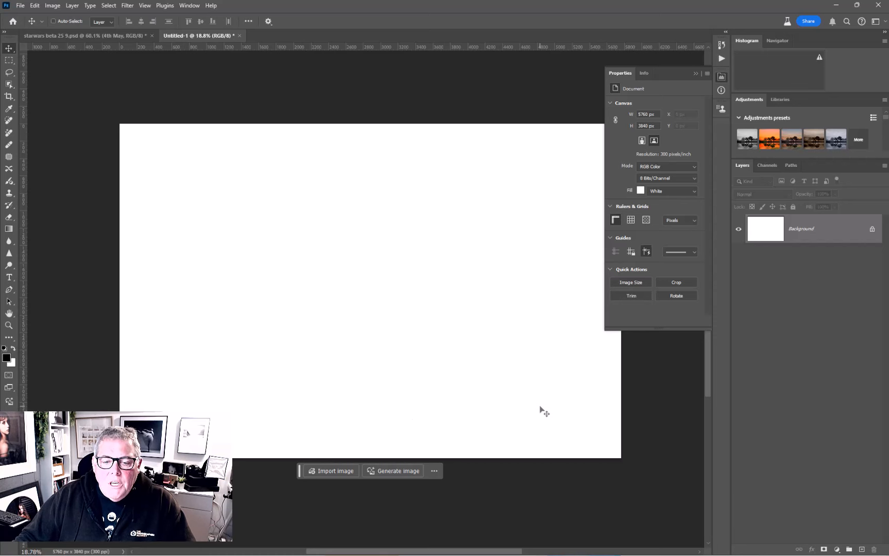
- Set up a new generated image with the prompt "dark interior of a spaceship with windows to space" and the Photo content type
left_click(406, 471)
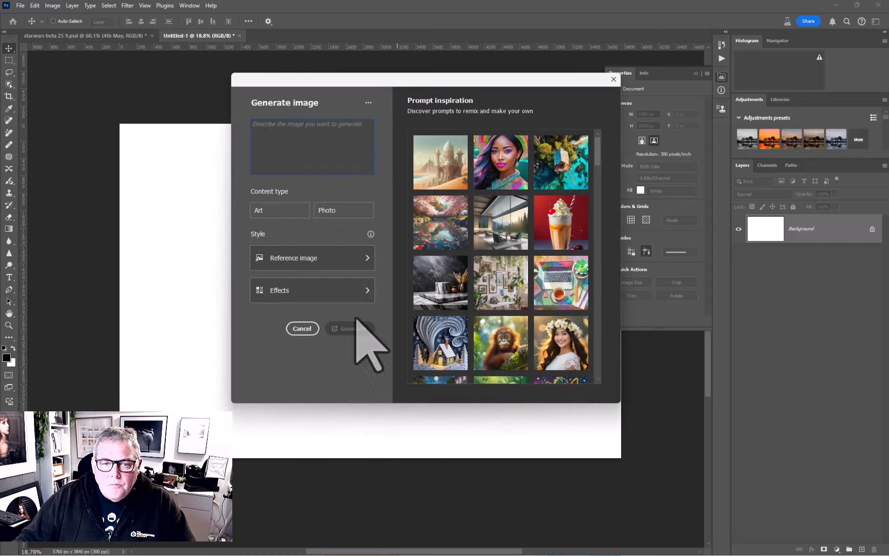
type("dark interior of a spaceship with windows to space")
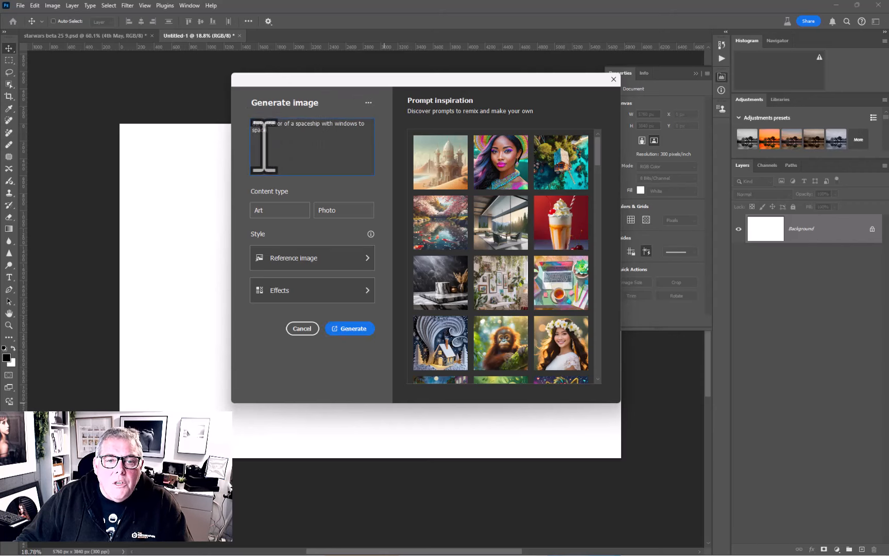
left_click(334, 208)
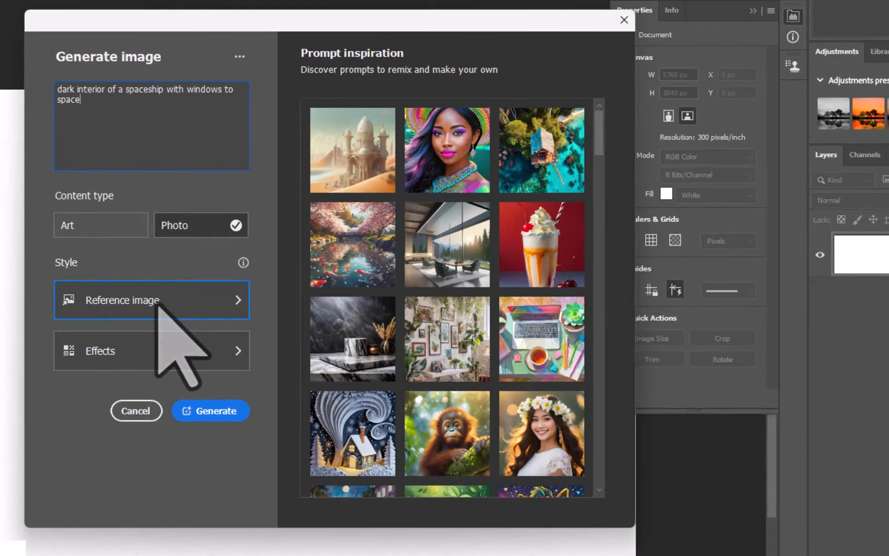
- Load a dark spaceship cockpit picture from disk as the style reference image and generate the image
left_click(176, 300)
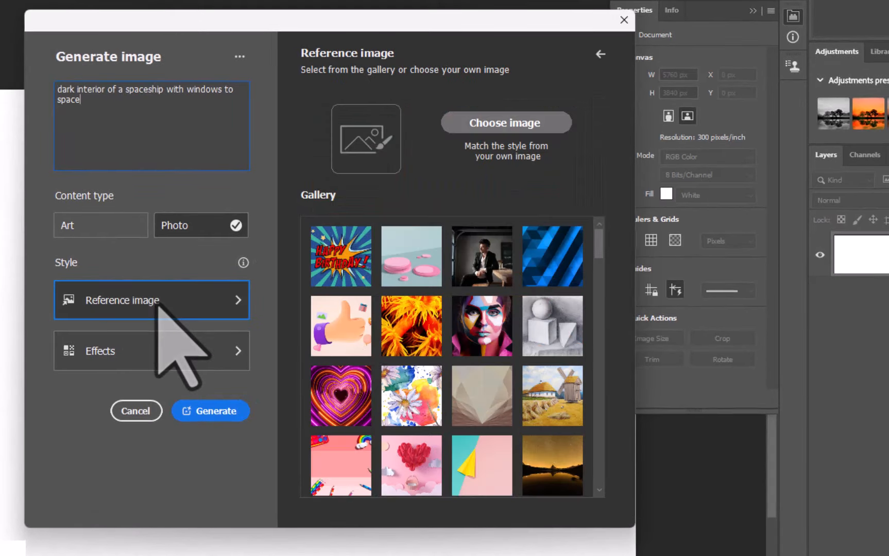
left_click(512, 126)
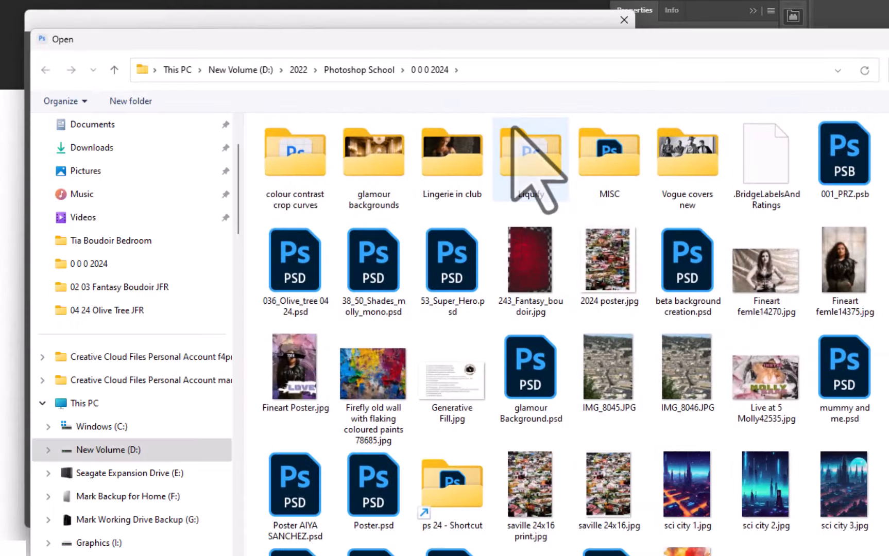
left_click(177, 147)
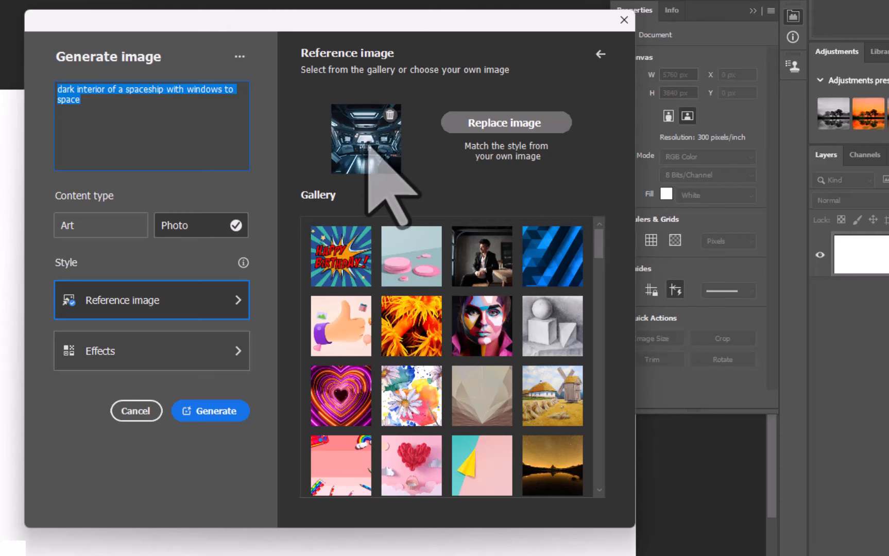
left_click(225, 407)
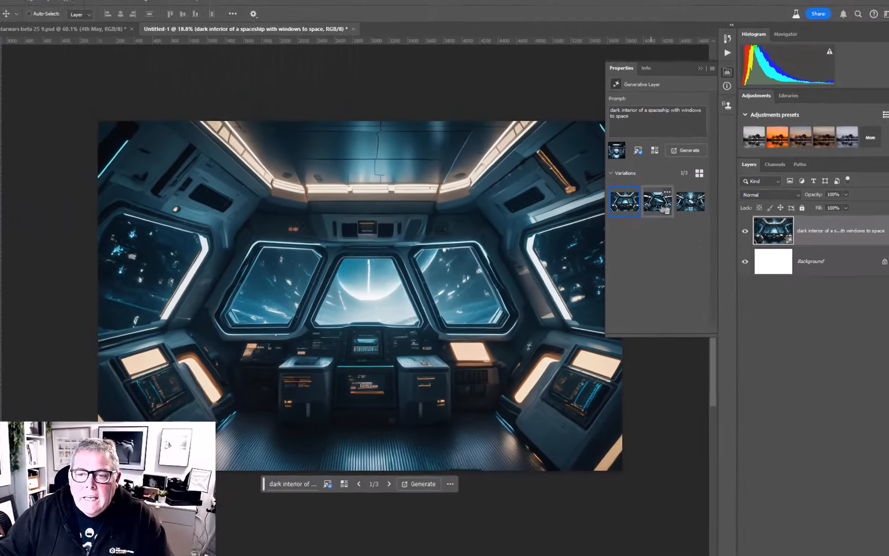
- Choose the third cockpit variation and copy its layer into the starwars beta 25 9.psd document
left_click(689, 210)
left_click(684, 203)
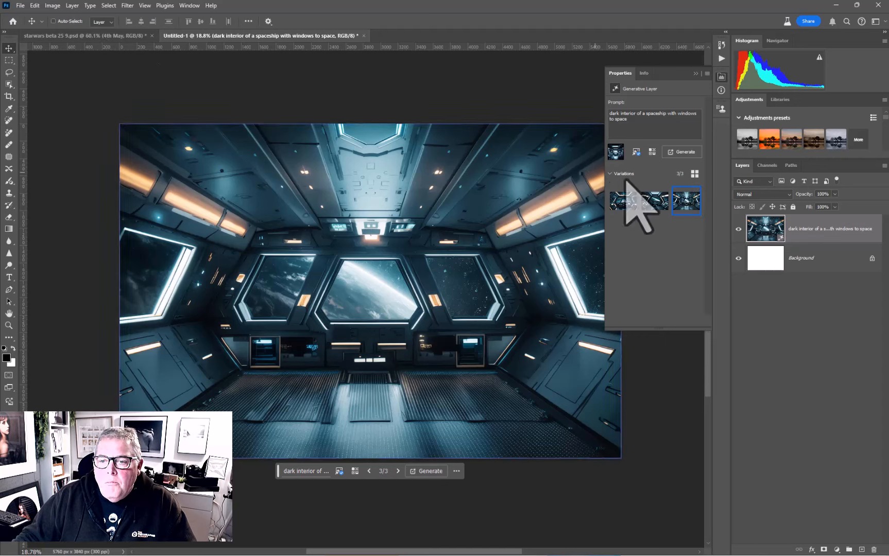
left_click_drag(685, 201, 402, 294)
scroll(401, 292, "down", 9)
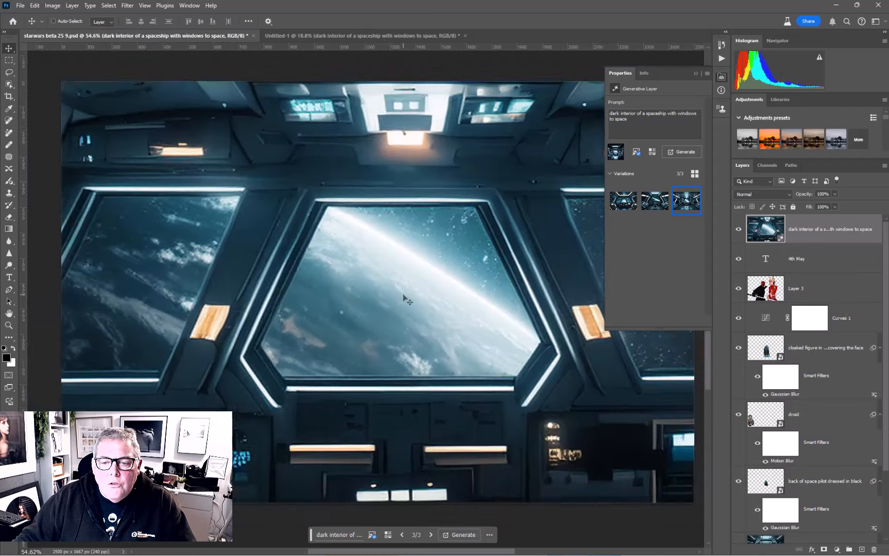
- Scale the copied spaceship interior layer down to about 34.6% so that it just covers the canvas
key("ctrl+t")
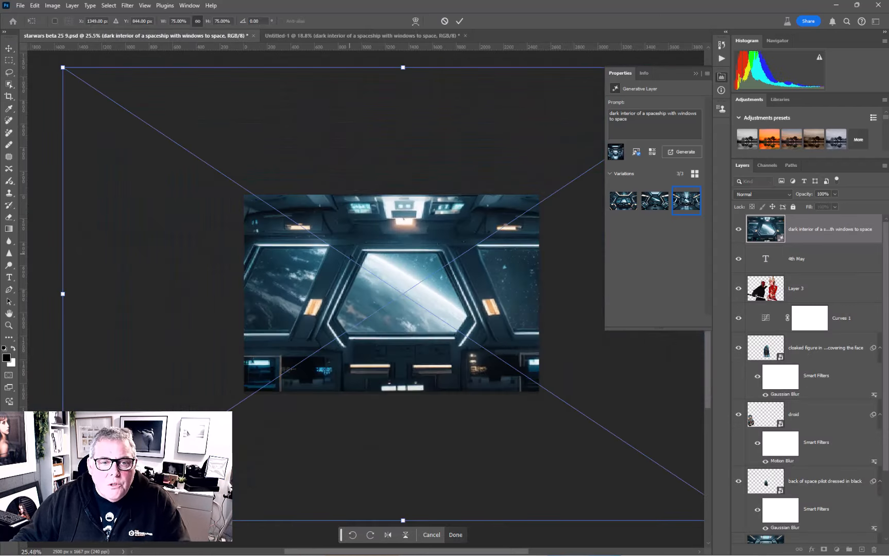
scroll(502, 392, "down", 7)
left_click_drag(550, 389, 453, 325)
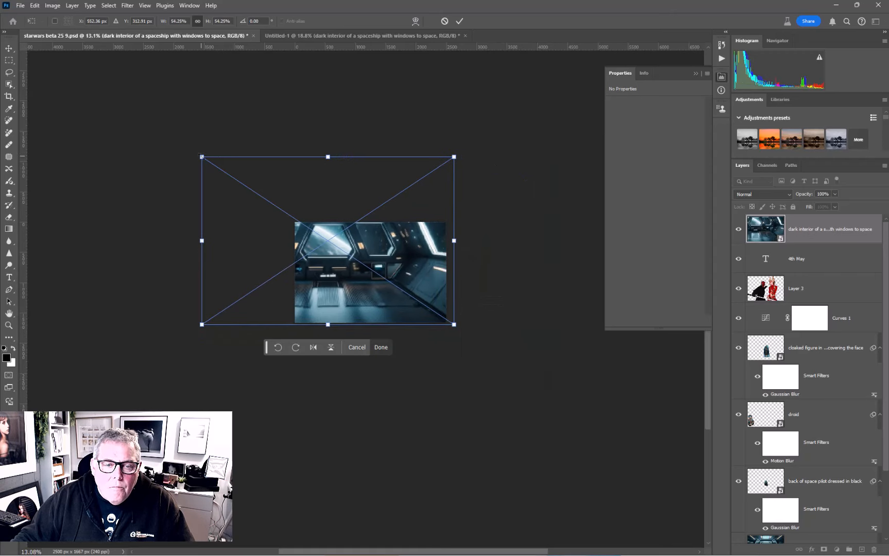
left_click_drag(202, 156, 294, 217)
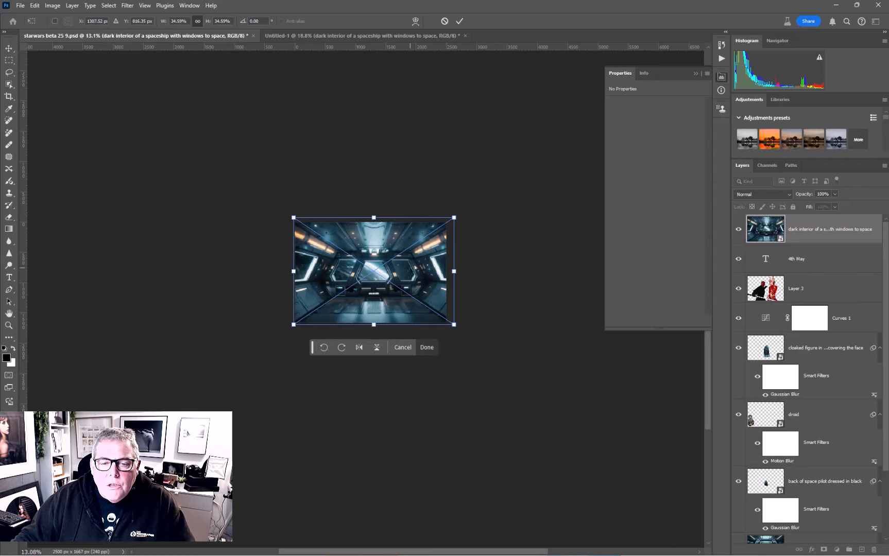
key("Return")
scroll(404, 267, "up", 5)
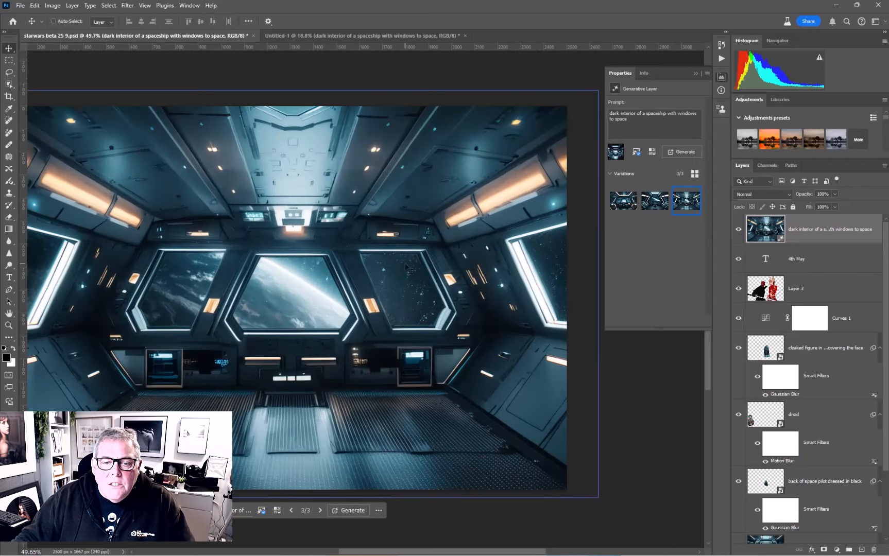
left_click_drag(405, 265, 442, 245)
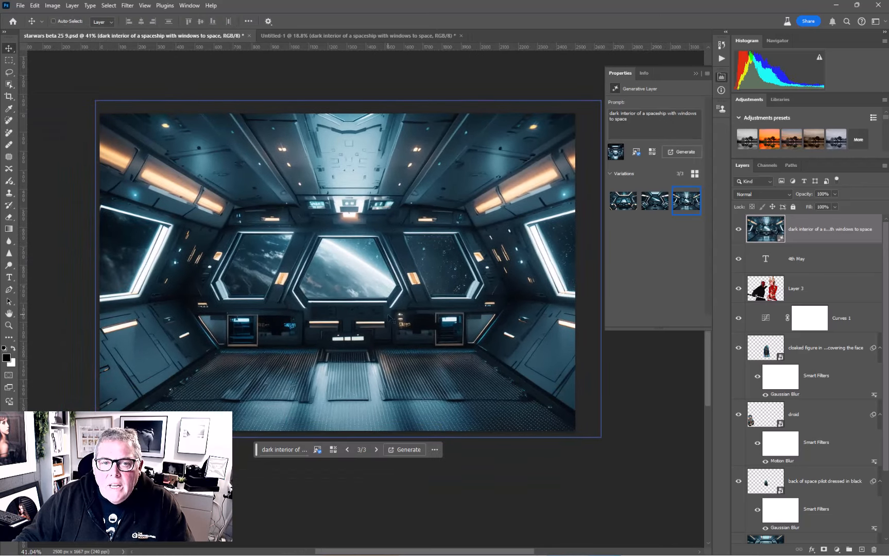
- Delete the other two variations of the interior layer, keeping only the one with the large open floor
left_click(659, 204)
left_click(664, 210)
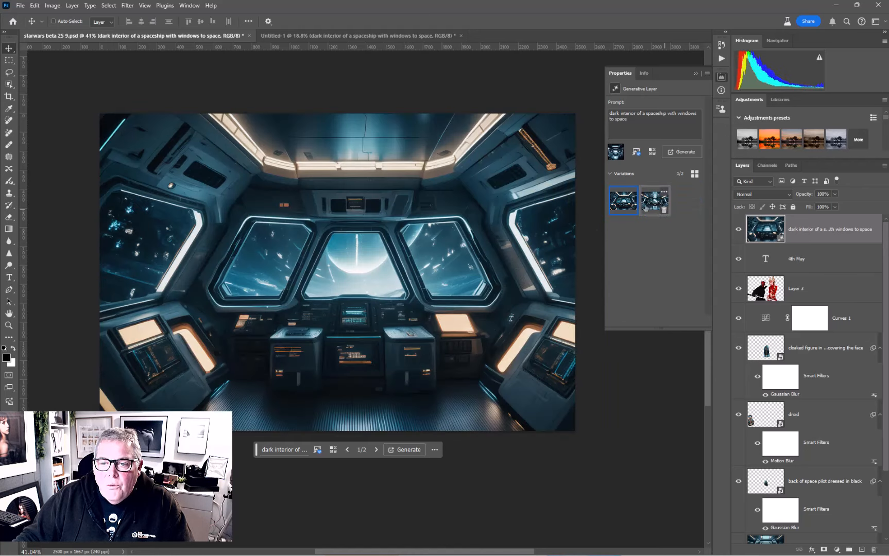
left_click(631, 210)
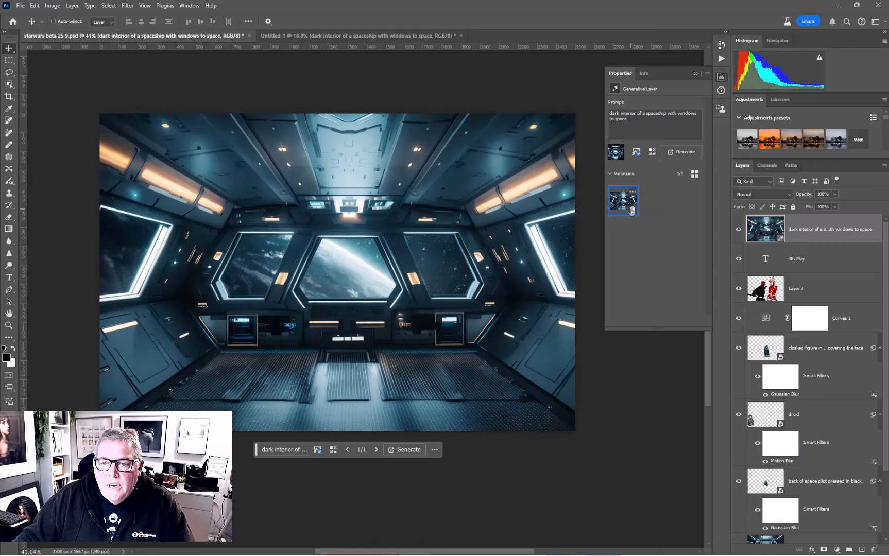
- Place the interior layer directly below the cloaked figure layer and toggle its visibility to compare it with the old background
left_click_drag(832, 232, 834, 403)
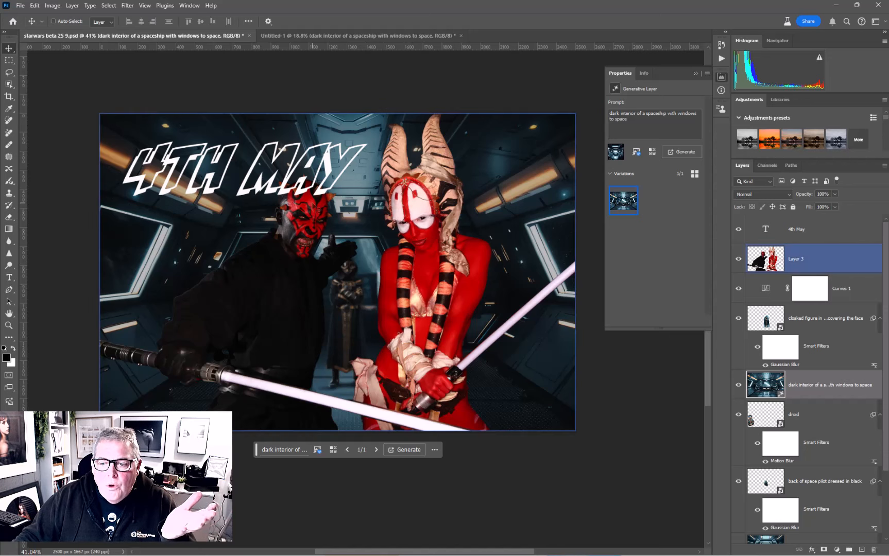
left_click(739, 386)
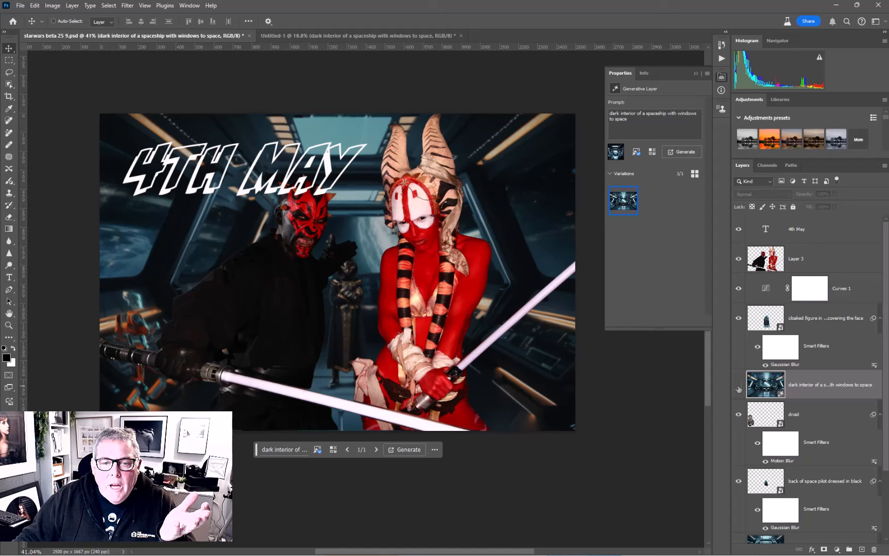
left_click(738, 386)
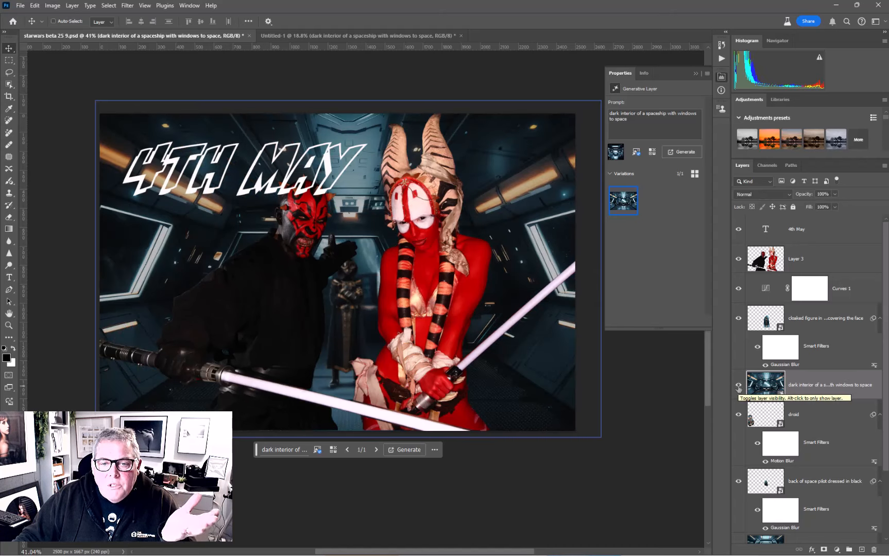
- In the Untitled-1 document, lasso a tall figure-shaped area from above the central window down to the floor
left_click(407, 36)
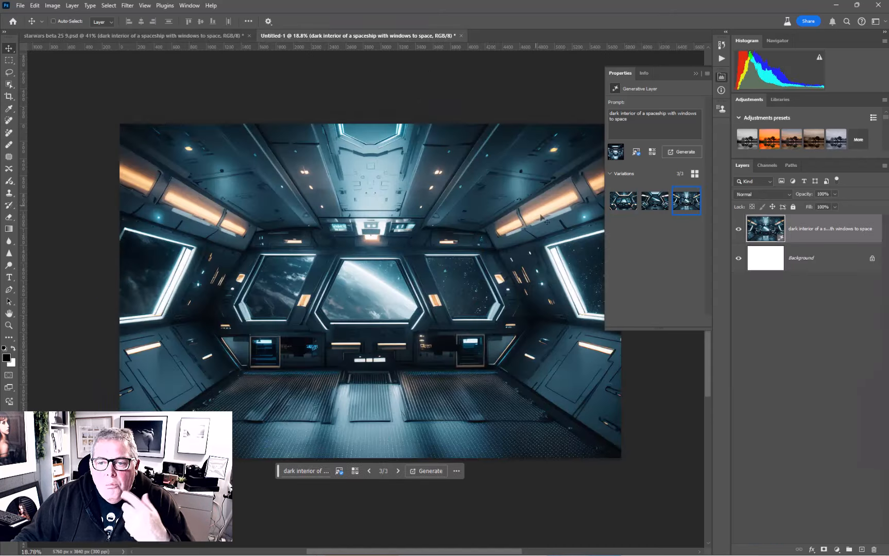
scroll(541, 216, "up", 3)
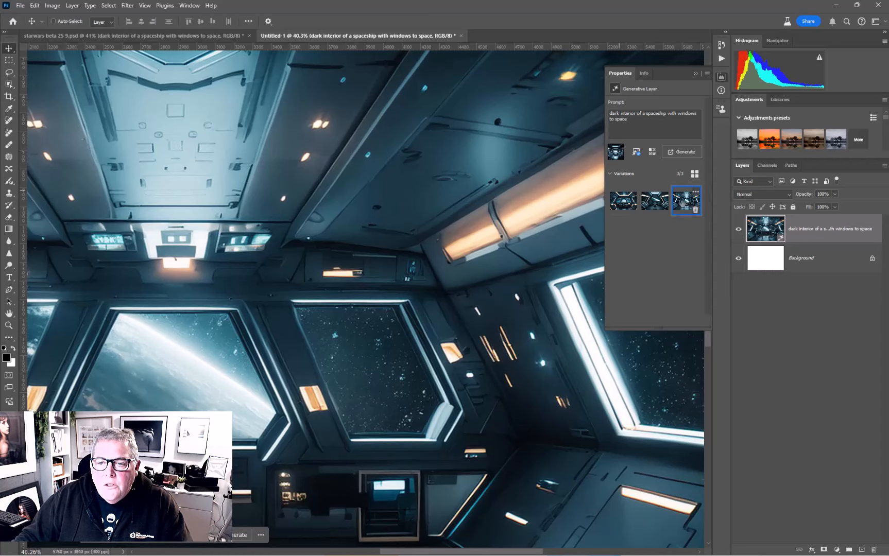
scroll(373, 330, "down", 3)
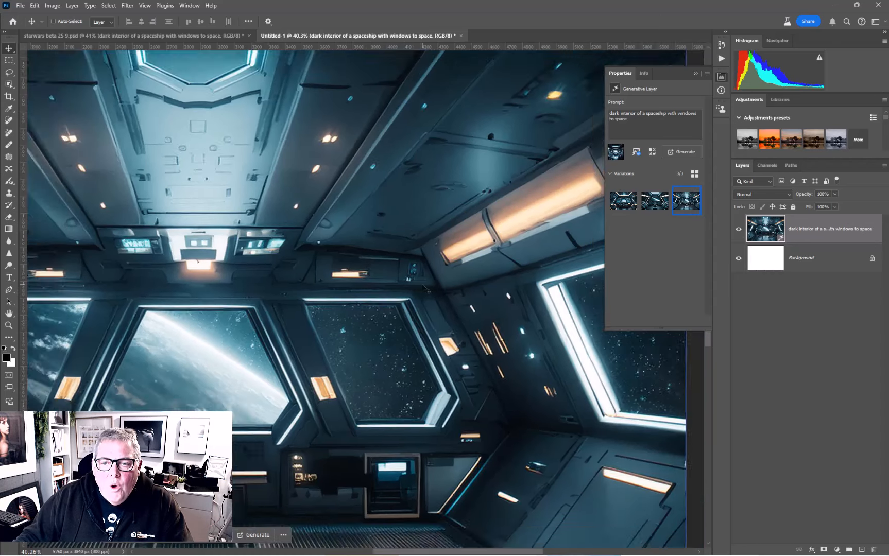
left_click_drag(327, 385, 368, 307)
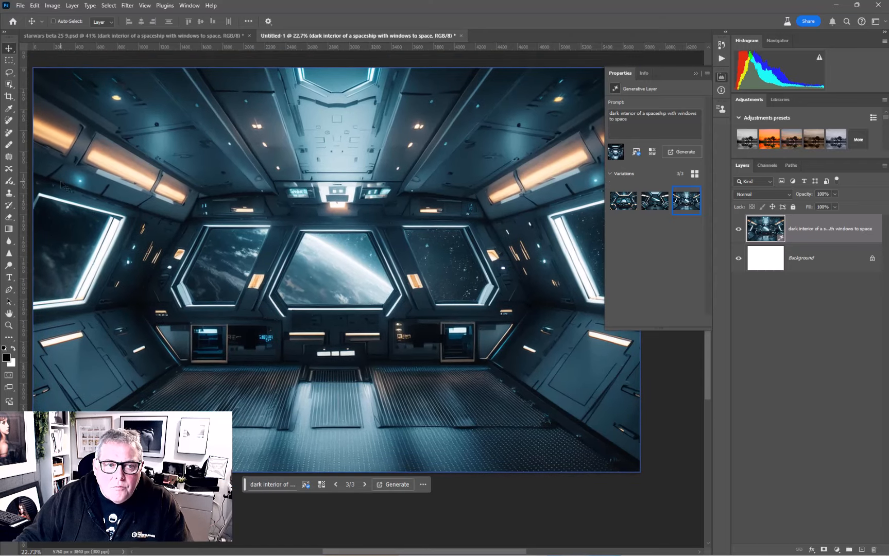
left_click(9, 73)
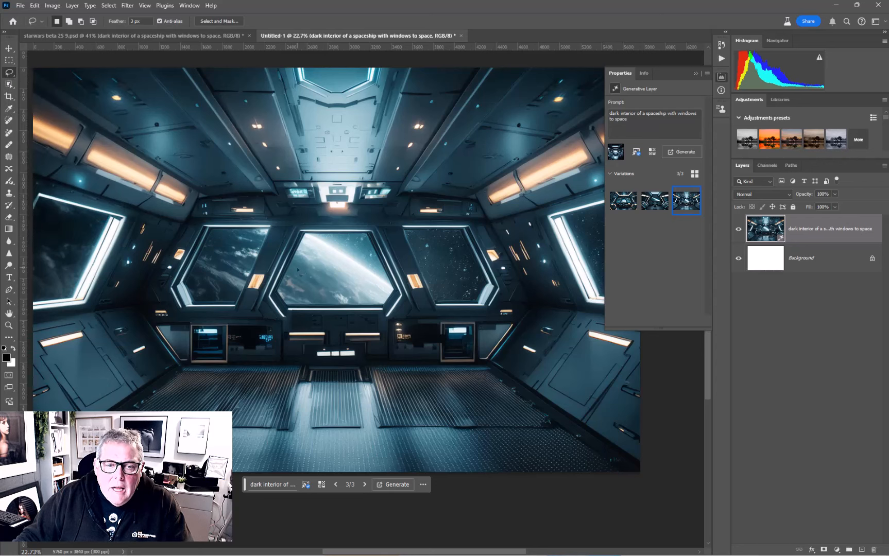
mouse_move(298, 268)
left_mouse_down()
mouse_move(353, 196)
mouse_move(394, 254)
mouse_move(376, 300)
left_mouse_up()
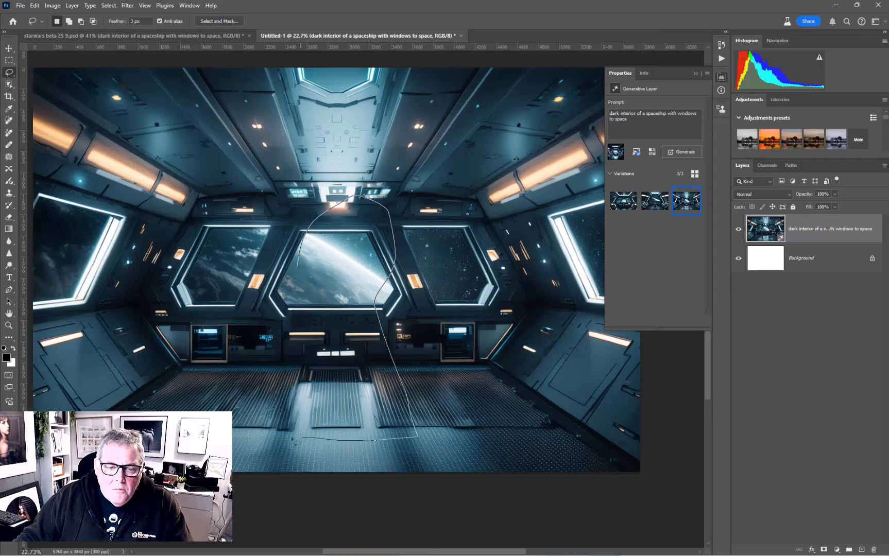
left_click_drag(290, 286, 297, 268)
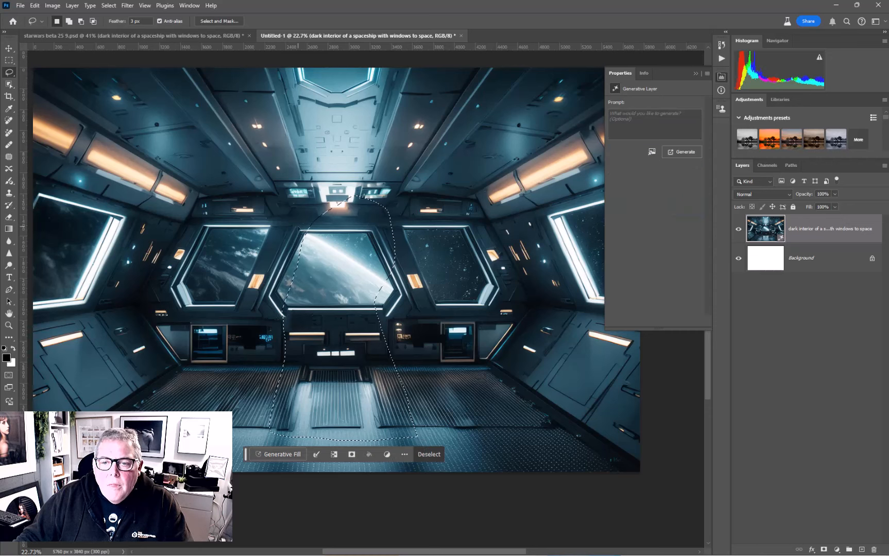
- Enter the generative prompt "cloaked figure in black robes with steam punk mask and goggles" for the figure-shaped selection
left_click(627, 123)
type("cloaked")
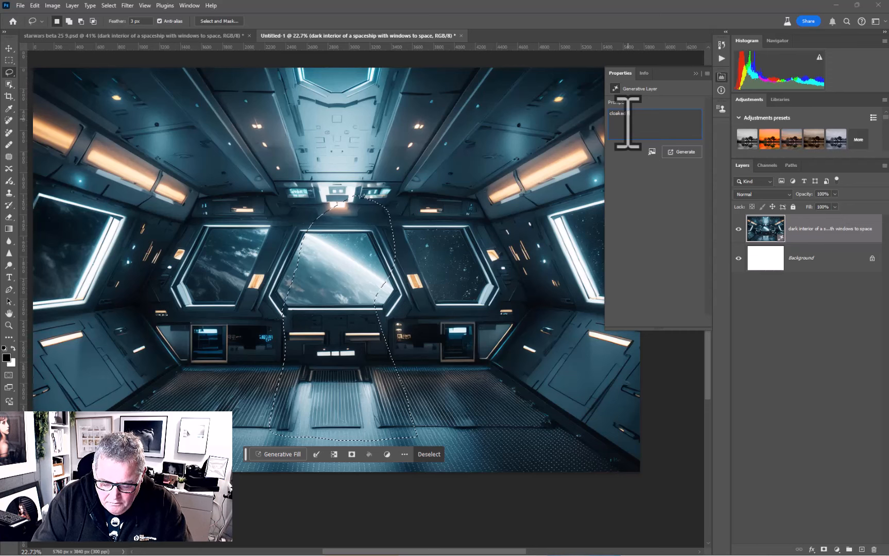
type(" figure w")
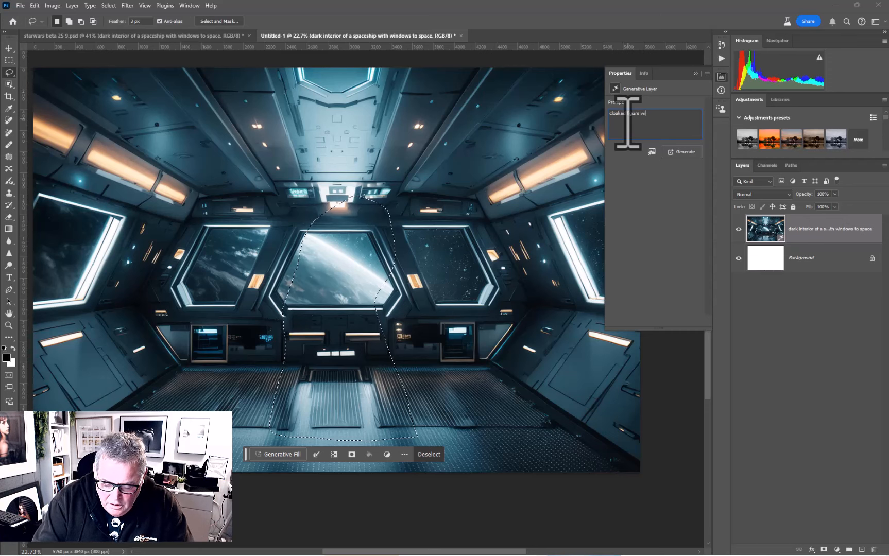
type("ith")
key("BackSpace")
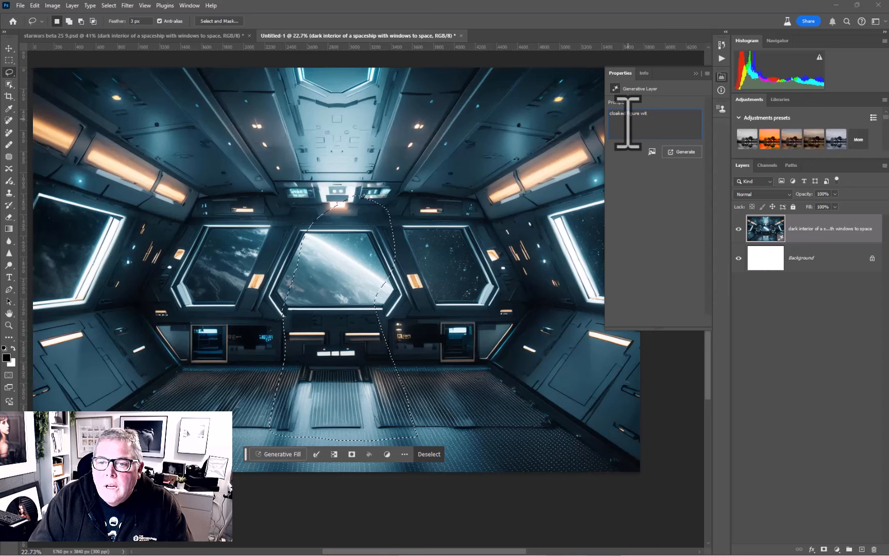
type("h steaampunk mask and")
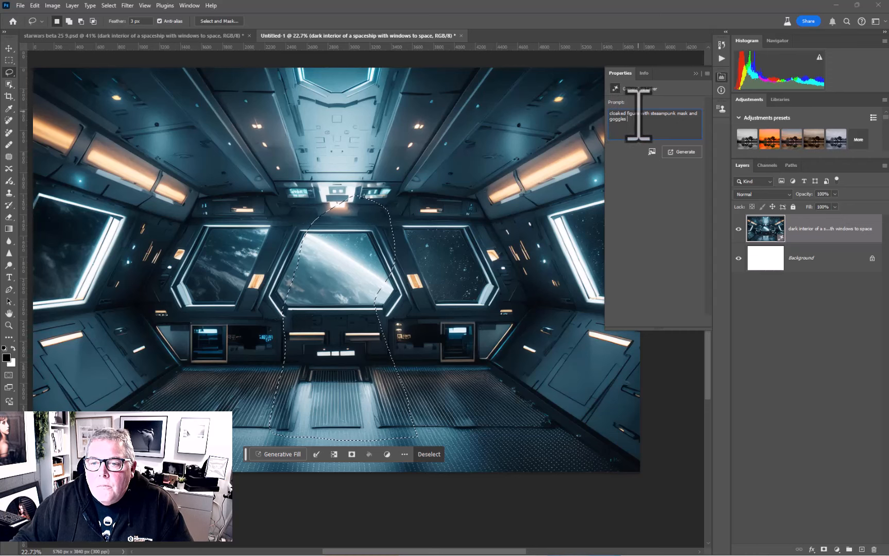
type("in ")
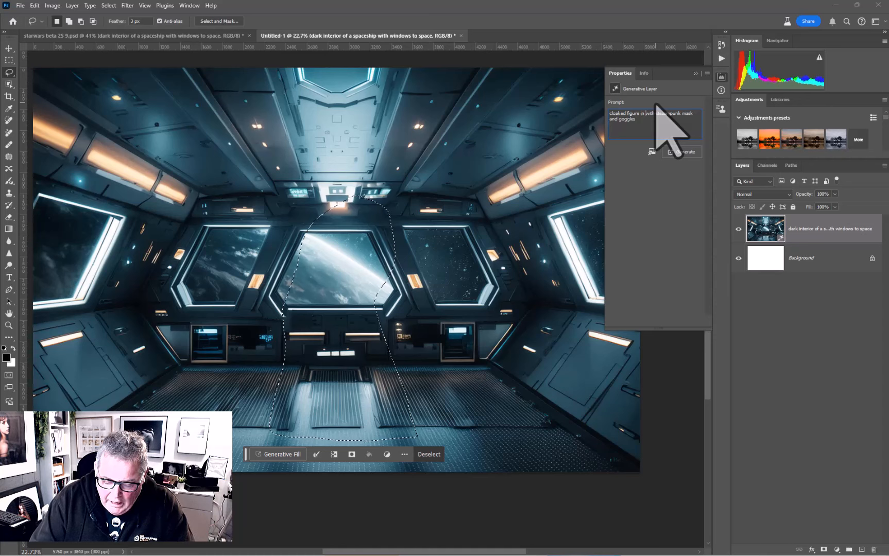
type("bl")
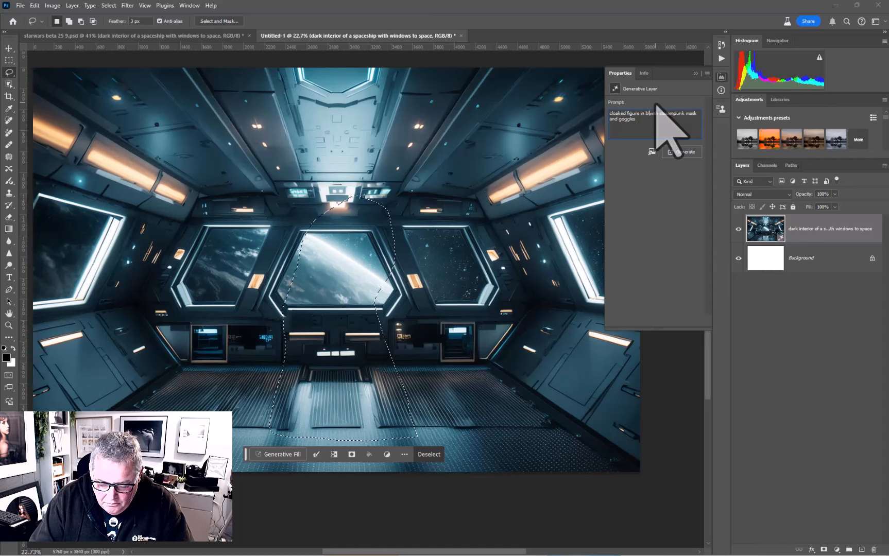
type("ack ")
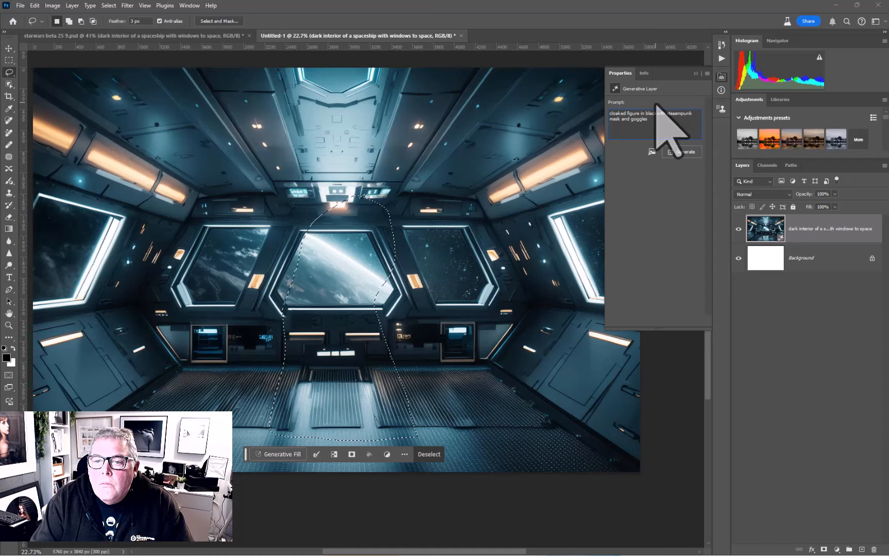
type("robe")
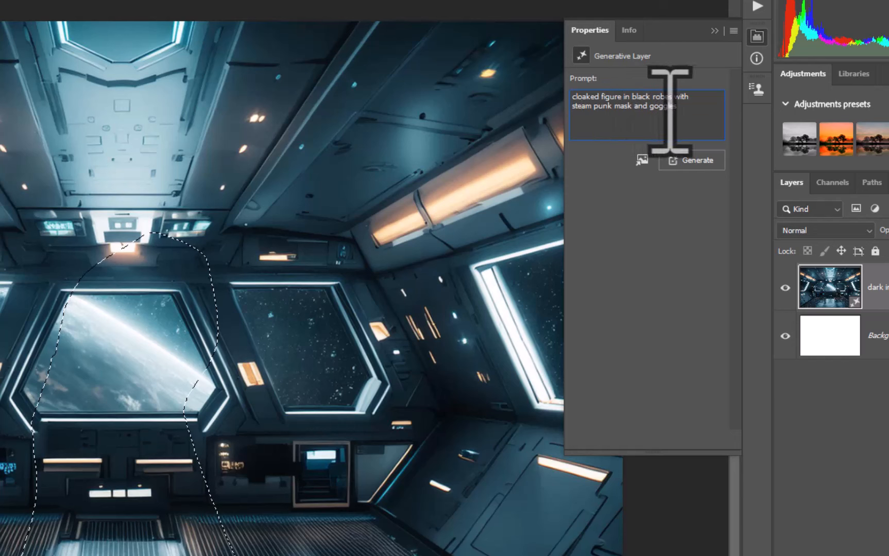
- Extend the prompt with "hiding face with arms crossed holding round gold object" and generate the figure
left_click(689, 106)
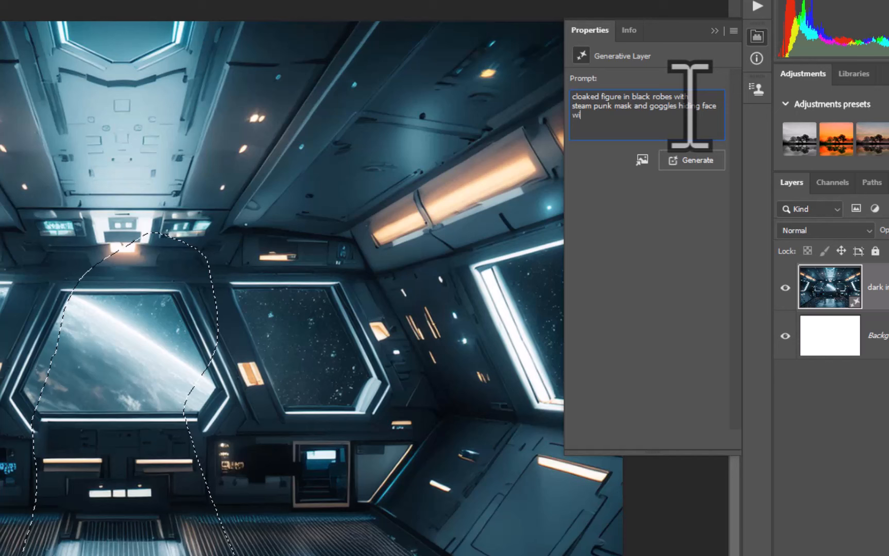
type("ms ")
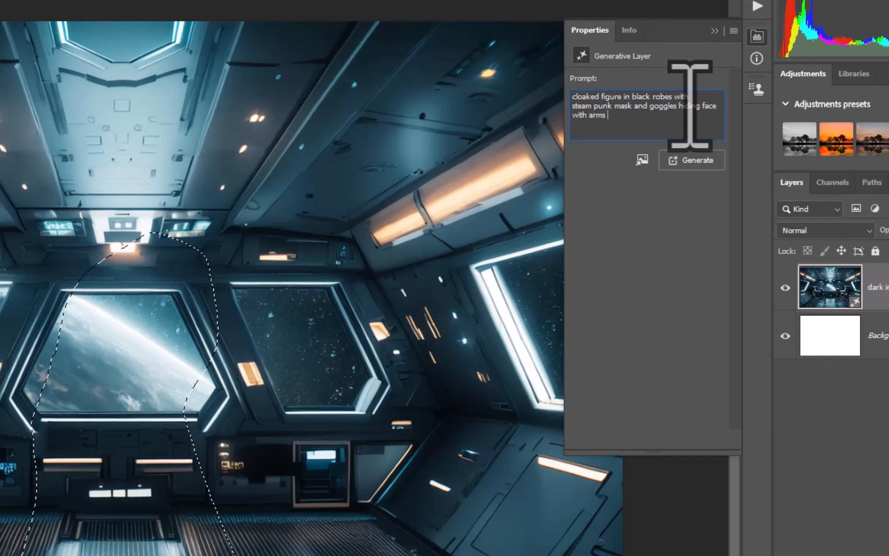
type("crossed holding")
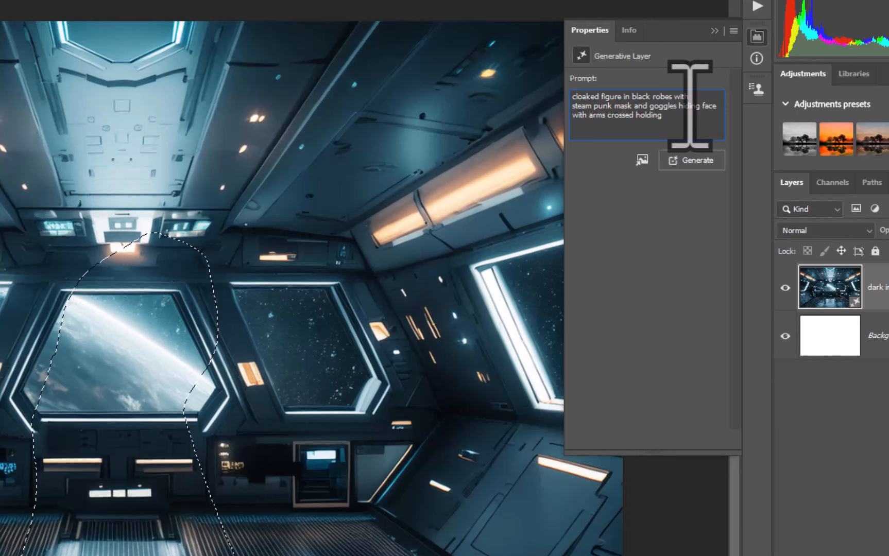
type("und go")
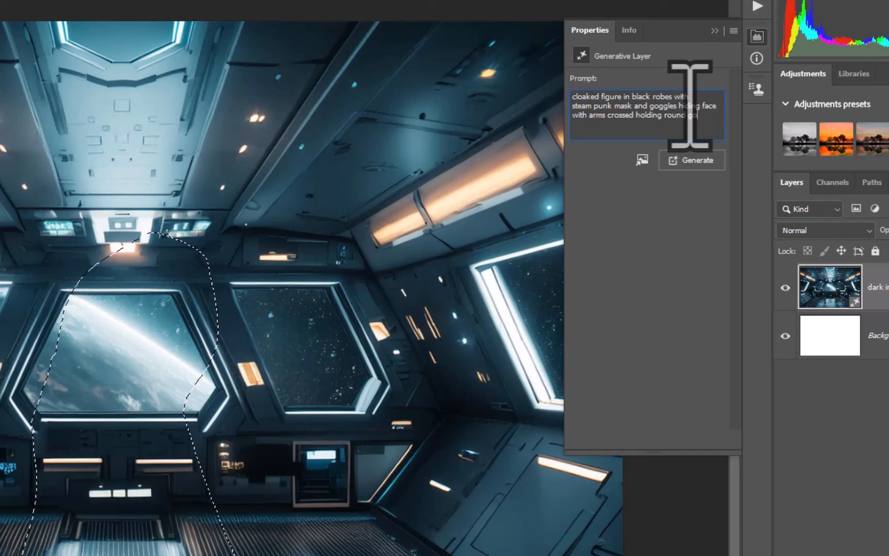
type("ld ob")
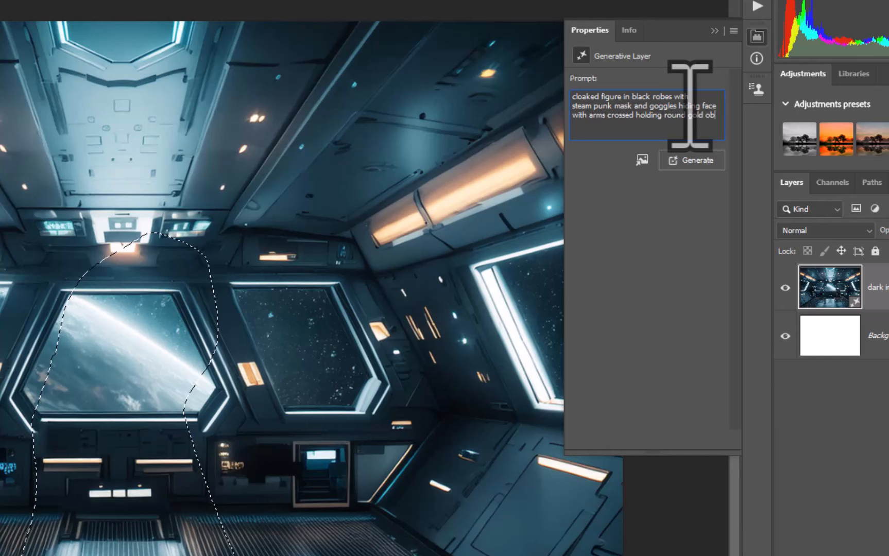
type("ject")
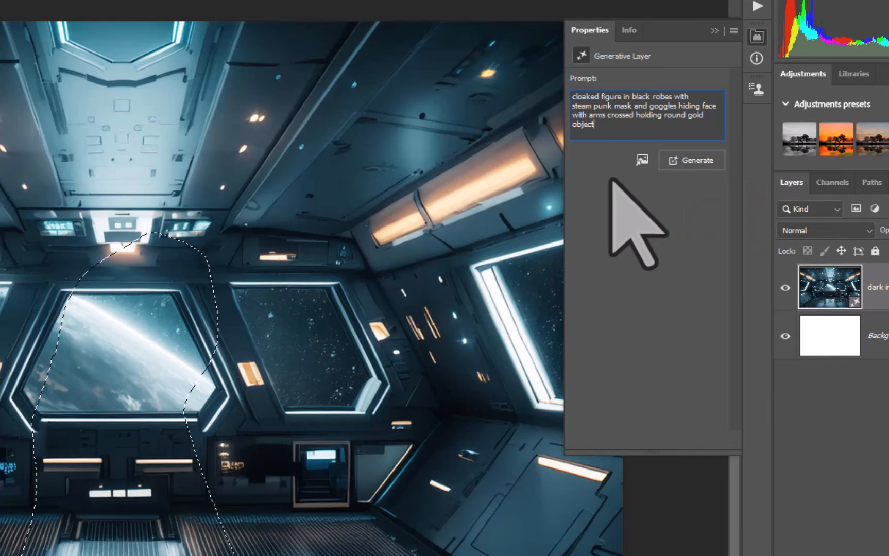
left_click(687, 160)
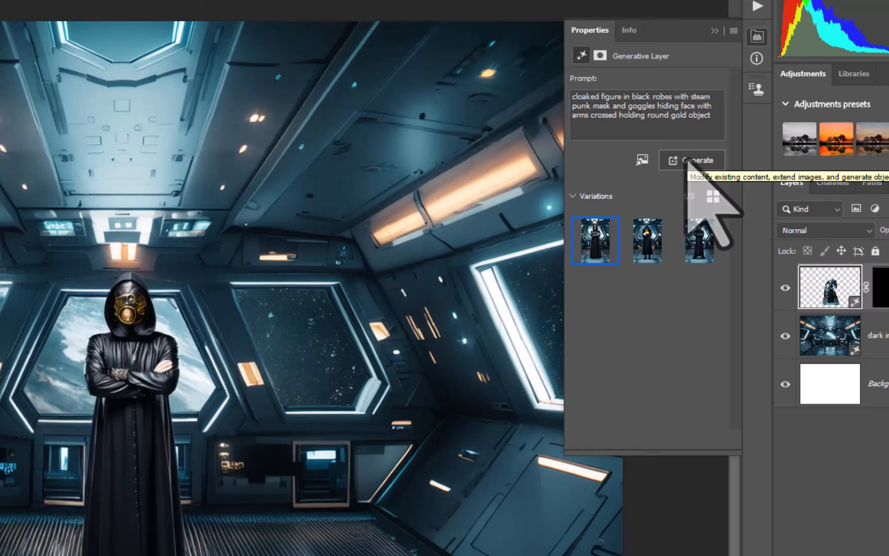
- Compare the generated figures and delete the other two variations, keeping the cross-armed one in the gold mask without a round object
left_click(646, 241)
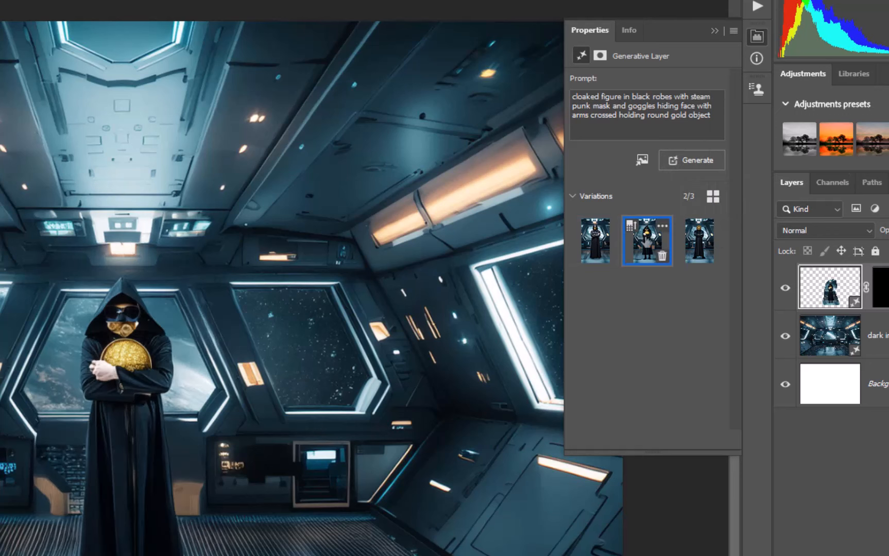
left_click(687, 255)
left_click(591, 250)
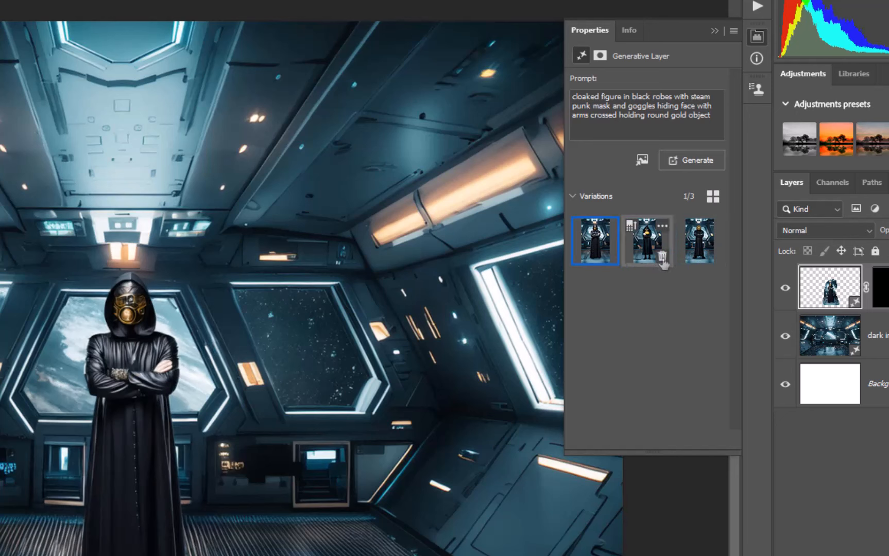
left_click(661, 256)
left_click(662, 257)
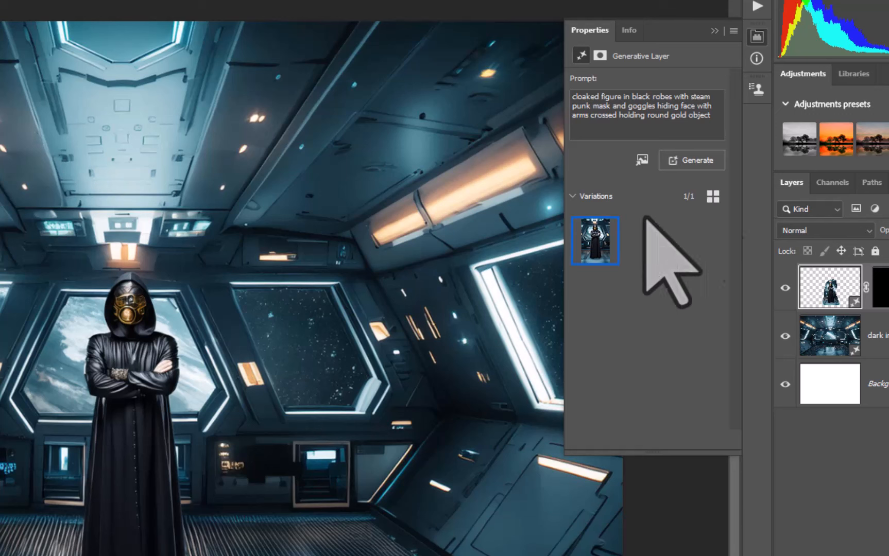
- Generate three more variations from the same prompt and compare them with the kept cross-armed figure
left_click(695, 163)
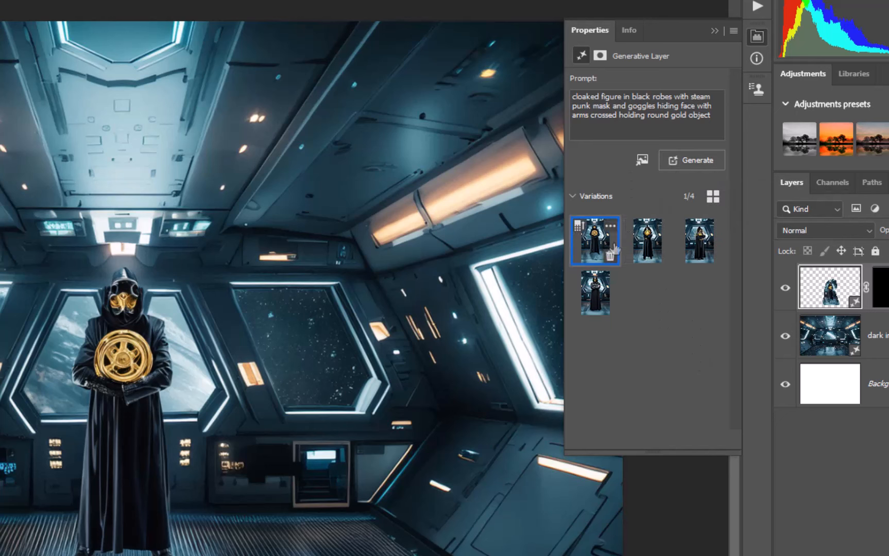
left_click(648, 239)
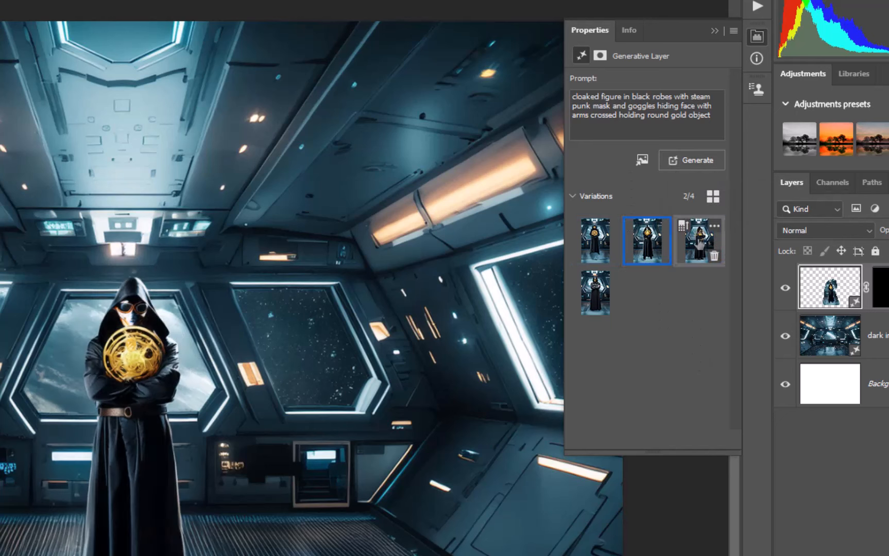
left_click(699, 241)
left_click(595, 292)
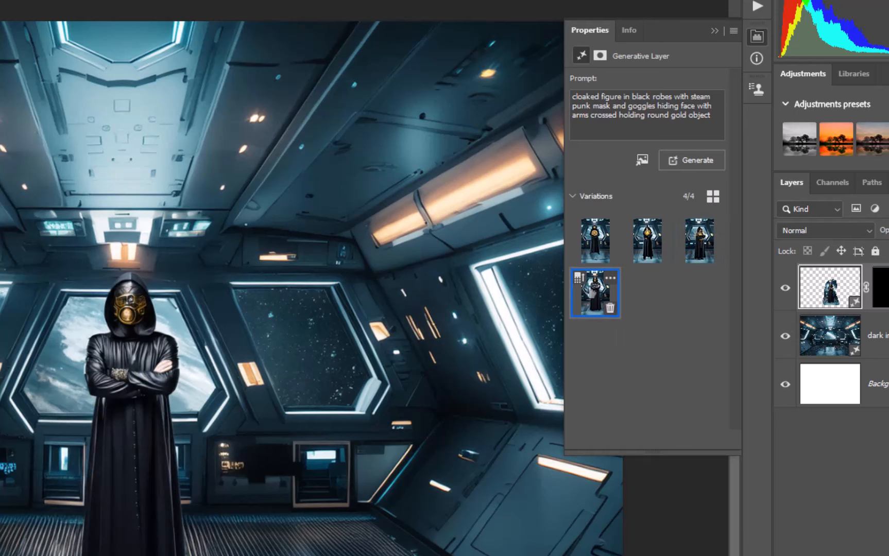
- Delete the three new variations holding gold discs, keeping only the original cross-armed figure
left_click(700, 246)
left_click(714, 256)
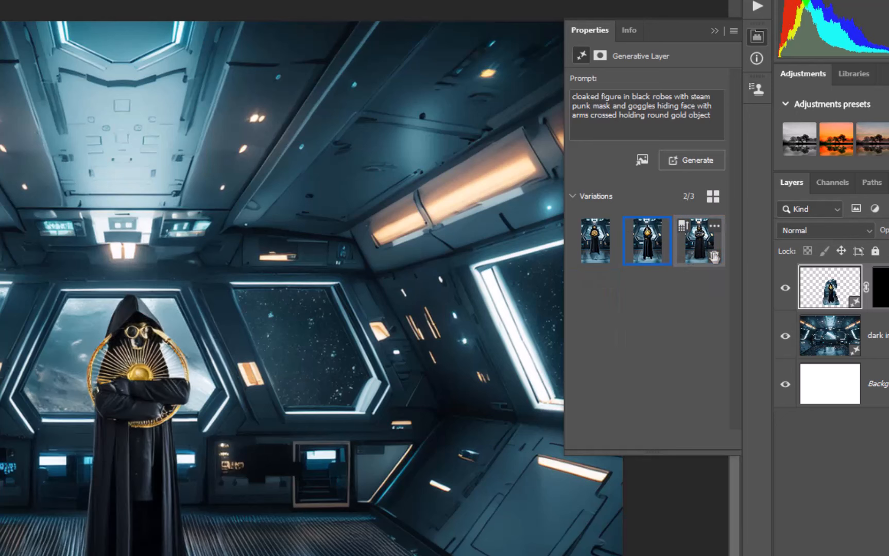
left_click(599, 246)
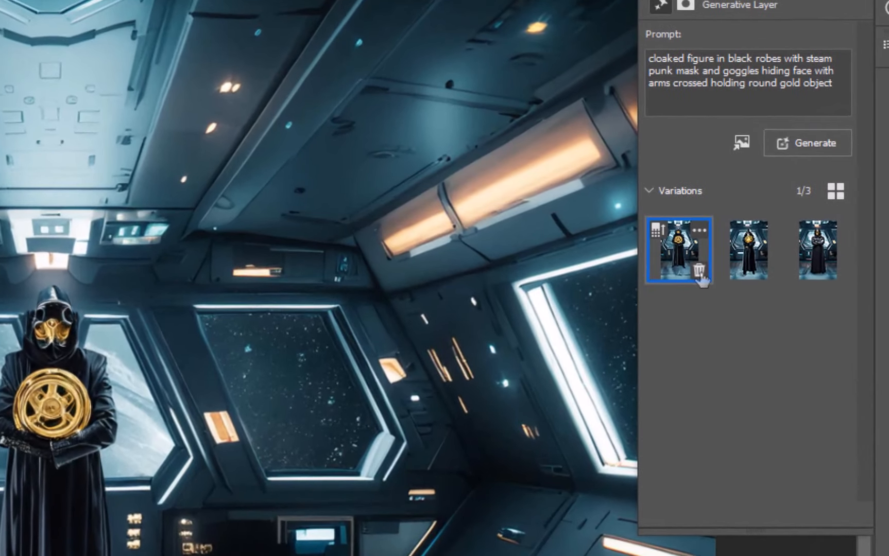
left_click(678, 266)
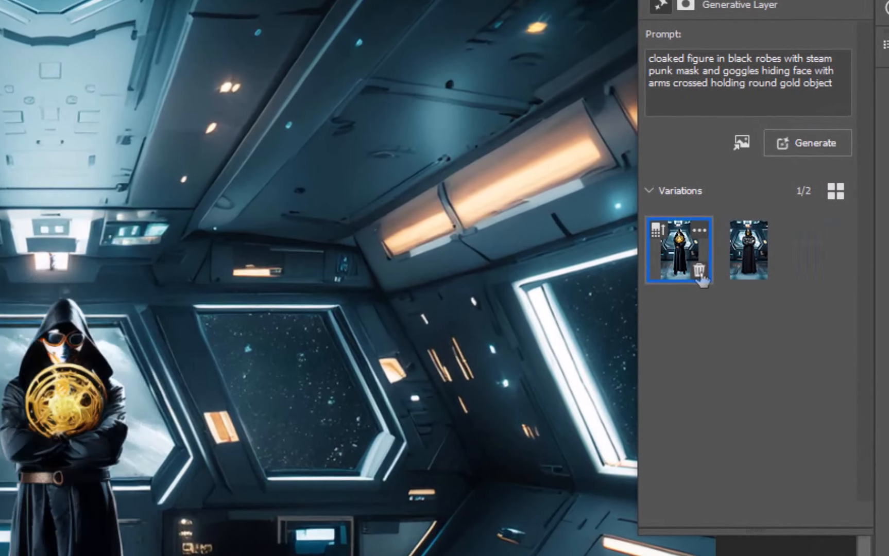
left_click(699, 270)
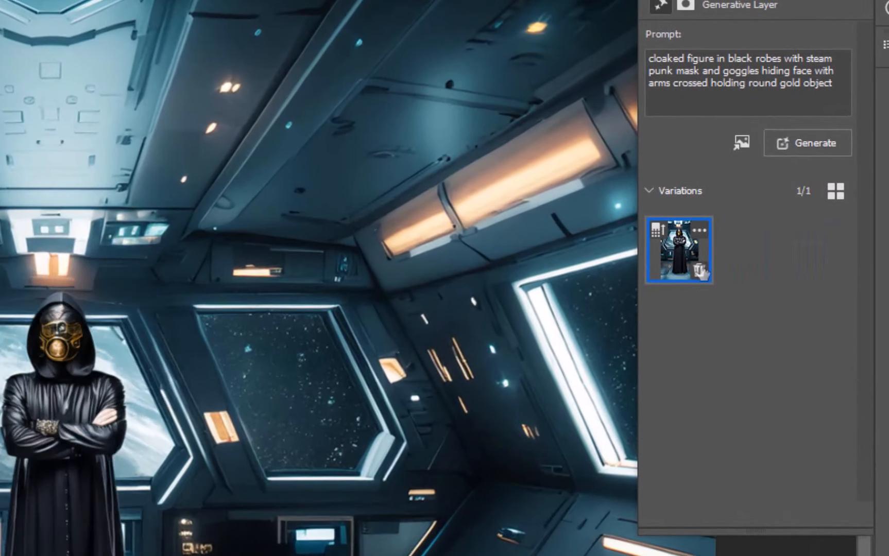
- Enhance the detail of the remaining figure variation and compare the history states before and after Enhance Detail up close
left_click(657, 231)
scroll(88, 403, "up", 5)
scroll(89, 404, "up", 3)
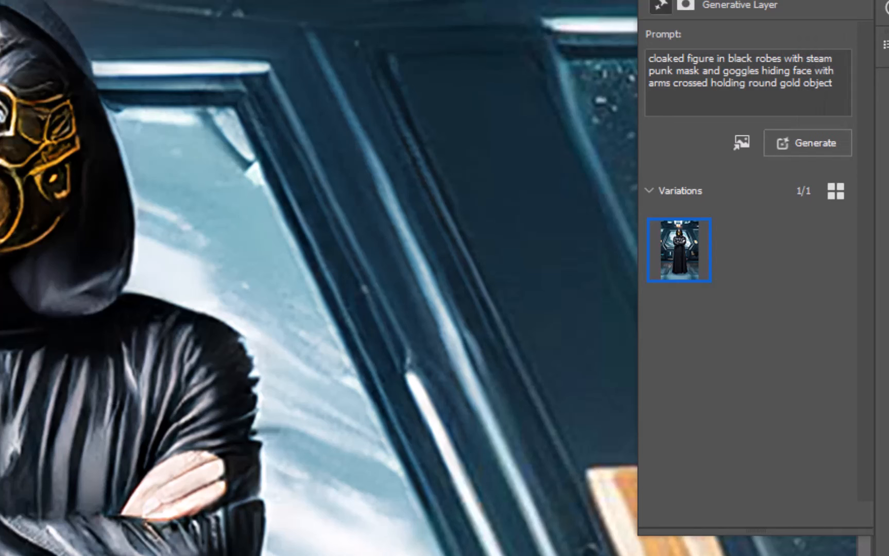
left_click(886, 1)
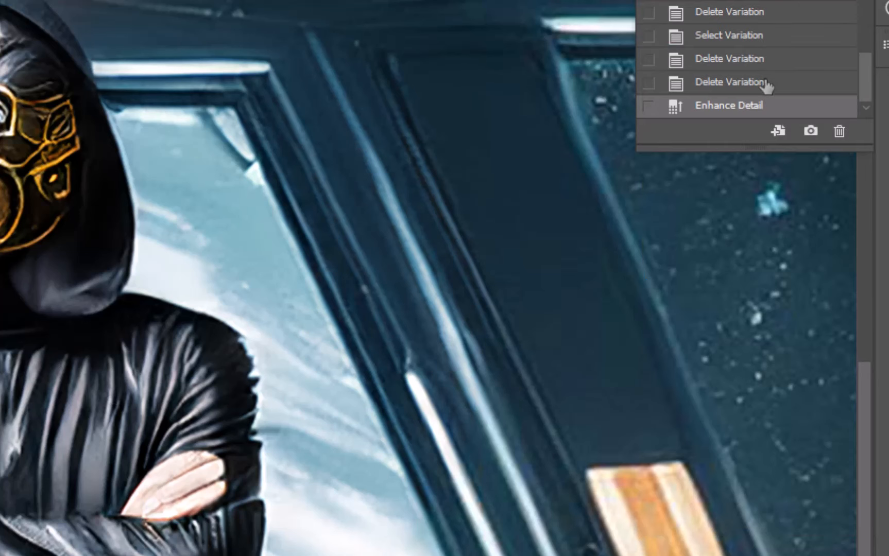
left_click(722, 91)
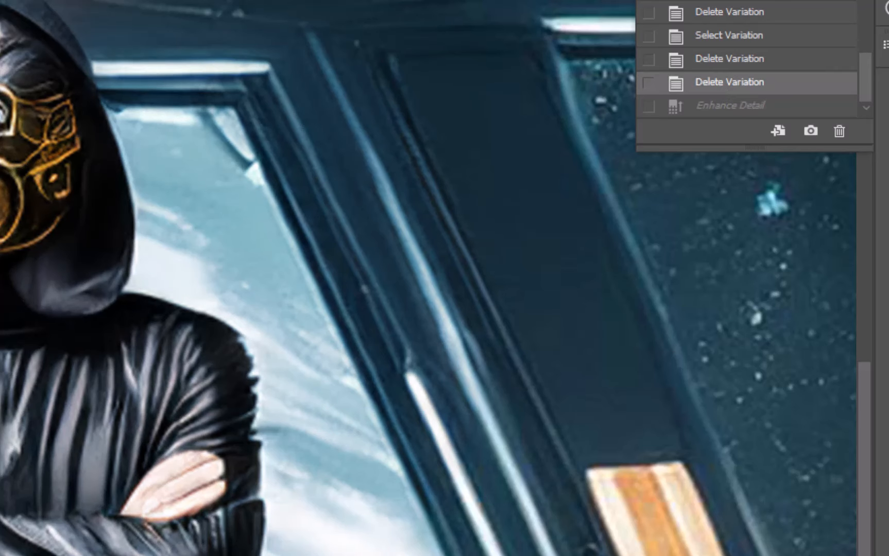
left_click(810, 111)
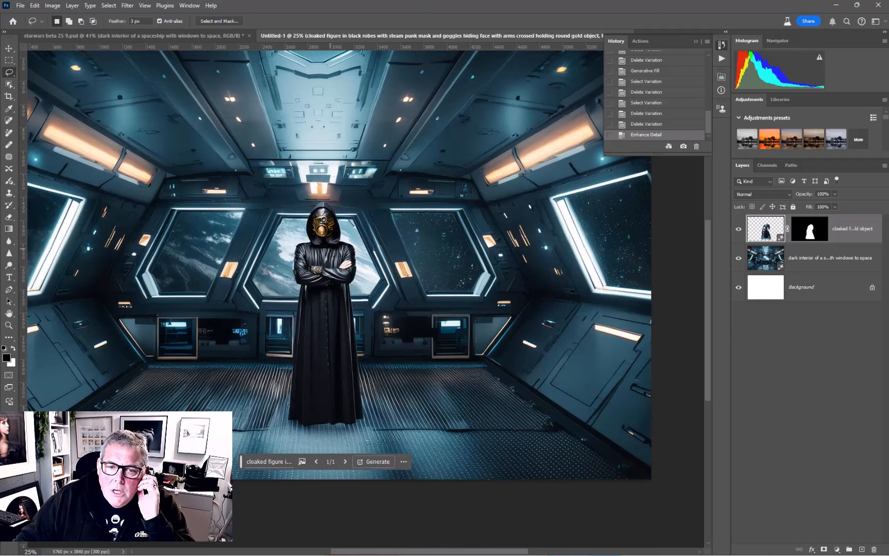
- Switch to the starwars beta 25 9.psd document and move the droid layer directly above the new spaceship interior layer
left_click(116, 36)
key("ctrl+0")
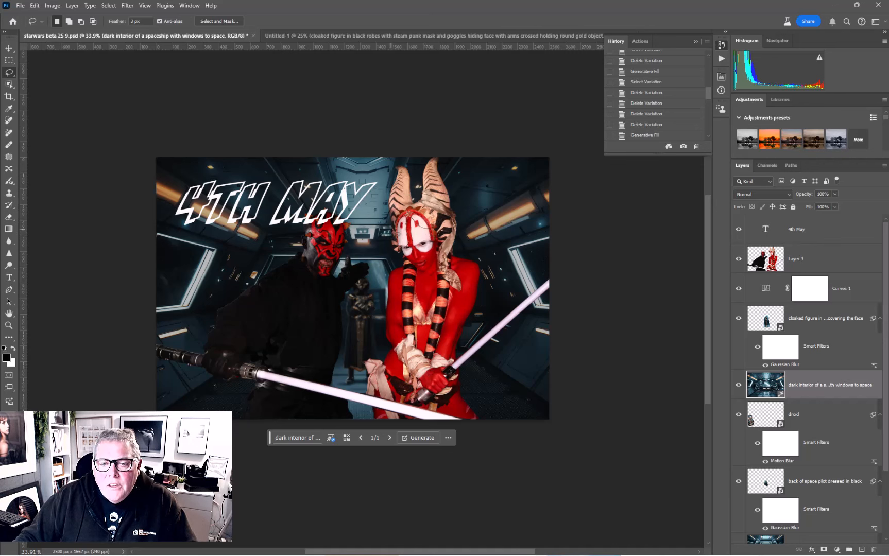
scroll(362, 300, "up", 5)
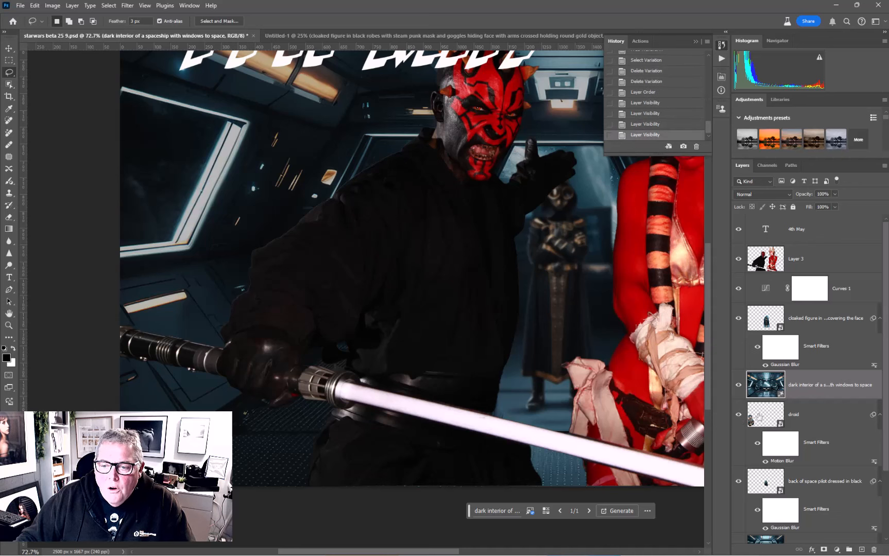
left_click_drag(765, 415, 765, 384)
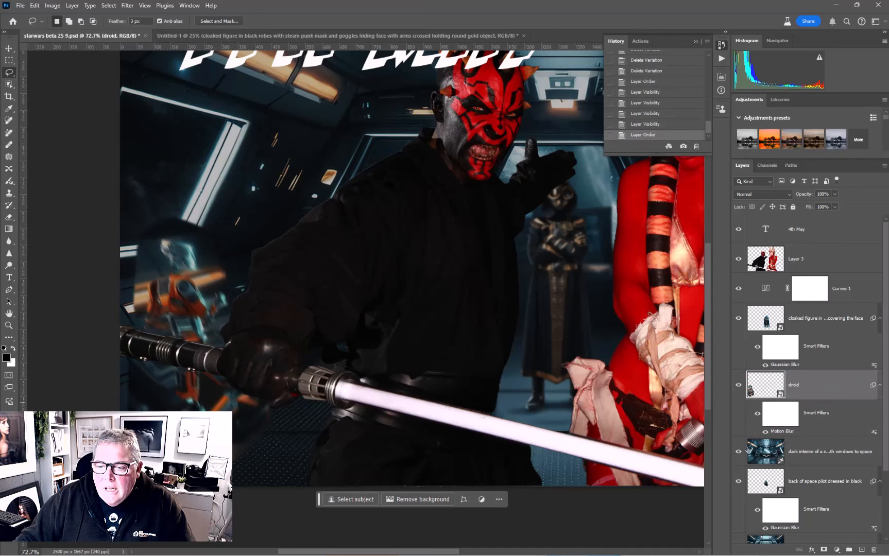
- Hide the new spaceship interior layer and the droid layer to review the composite with the old background
left_click(739, 451)
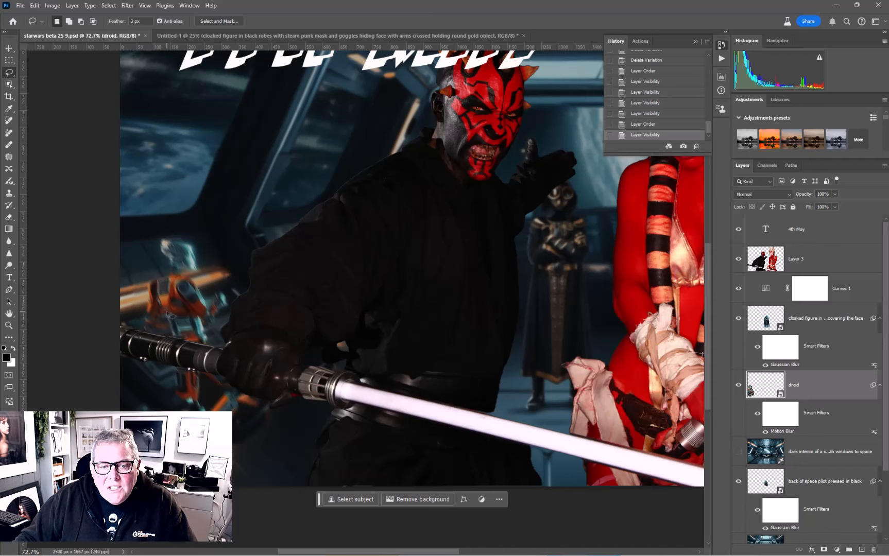
left_click(739, 385)
scroll(443, 278, "down", 3)
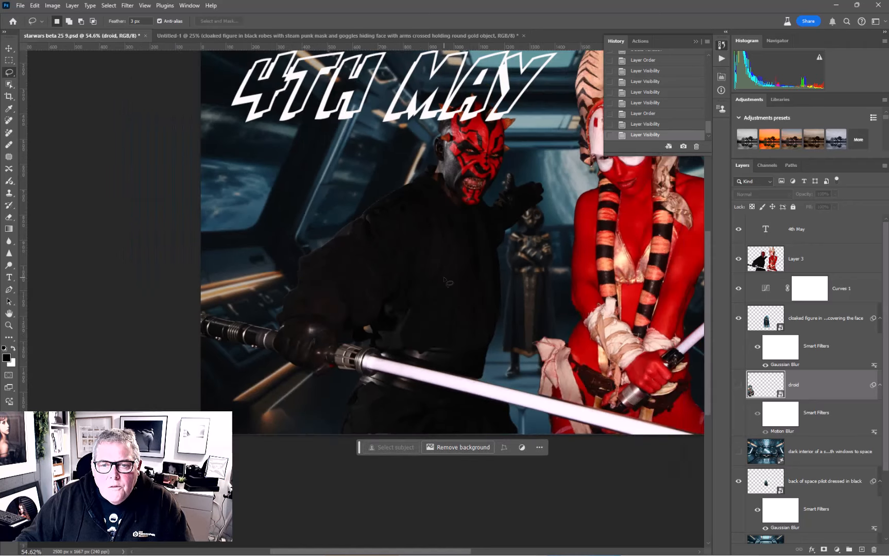
left_click_drag(460, 208, 324, 275)
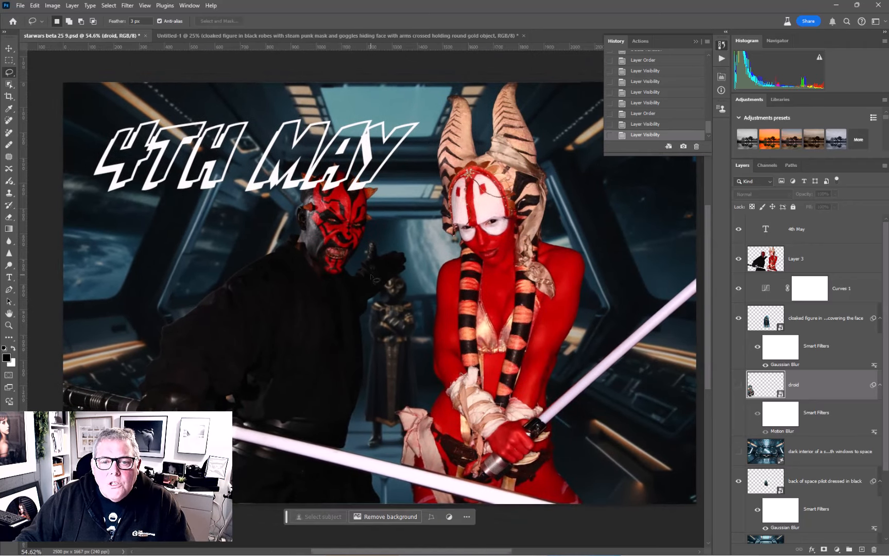
- Switch to the Untitled-1 document and paint a Brightness/Contrast adjustment over the cloaked figure's head and torso with the Adjustment Brush
scroll(375, 278, "up", 2)
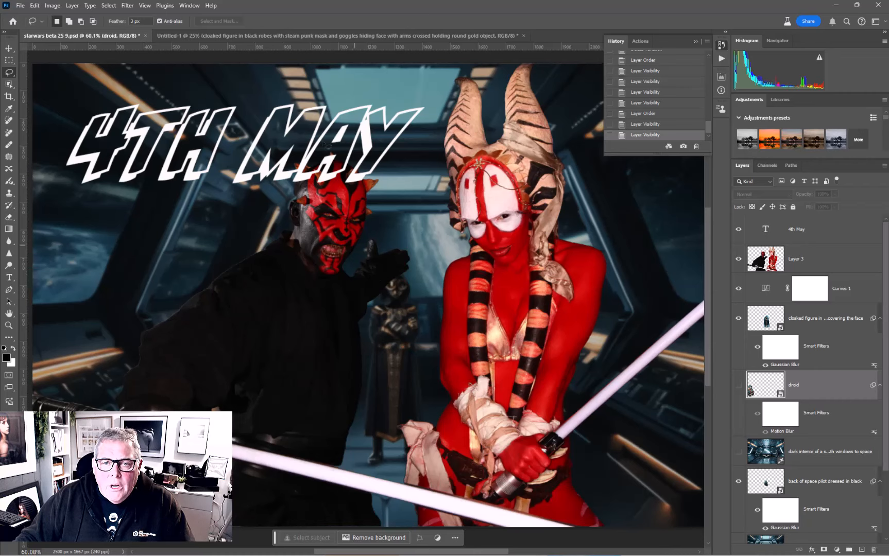
left_click(325, 36)
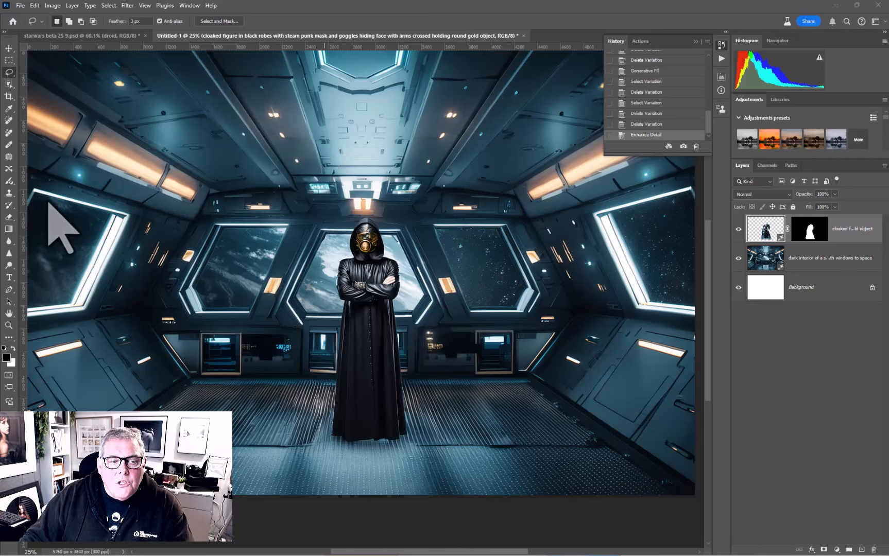
left_click(6, 182)
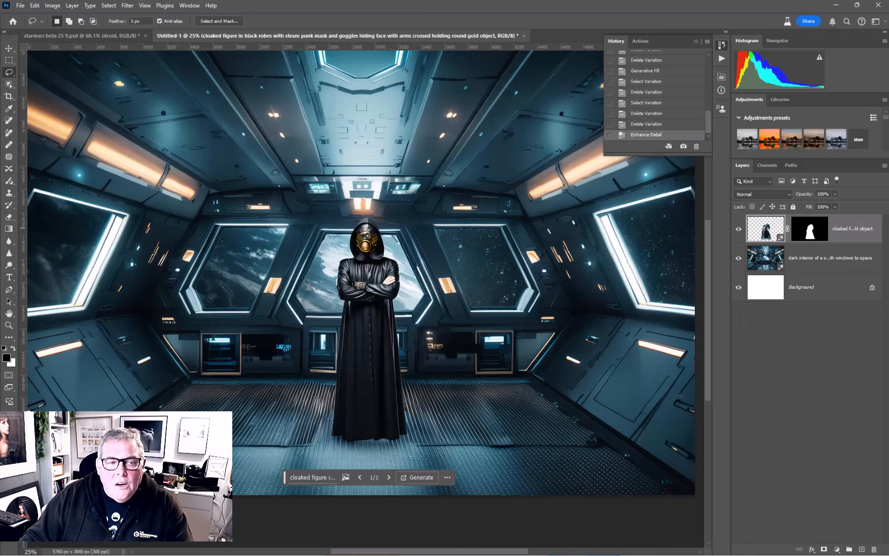
left_click(8, 181)
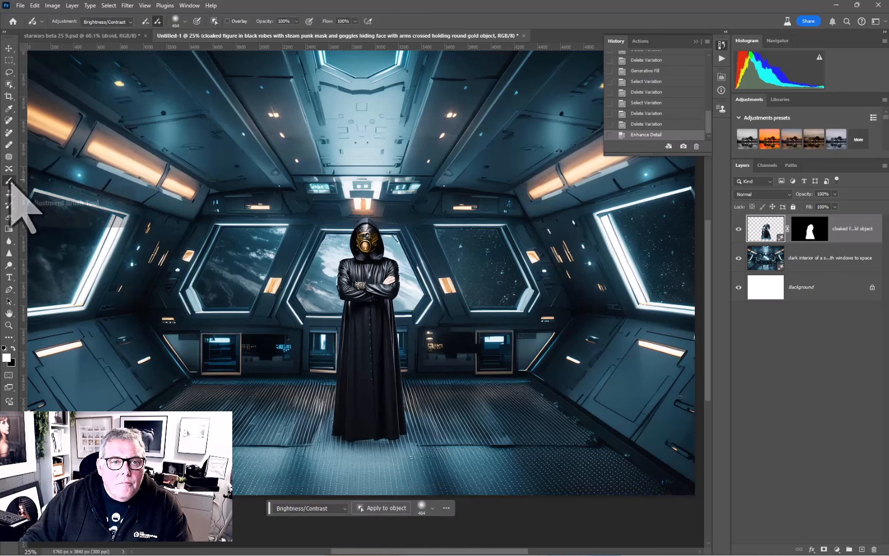
left_click(121, 23)
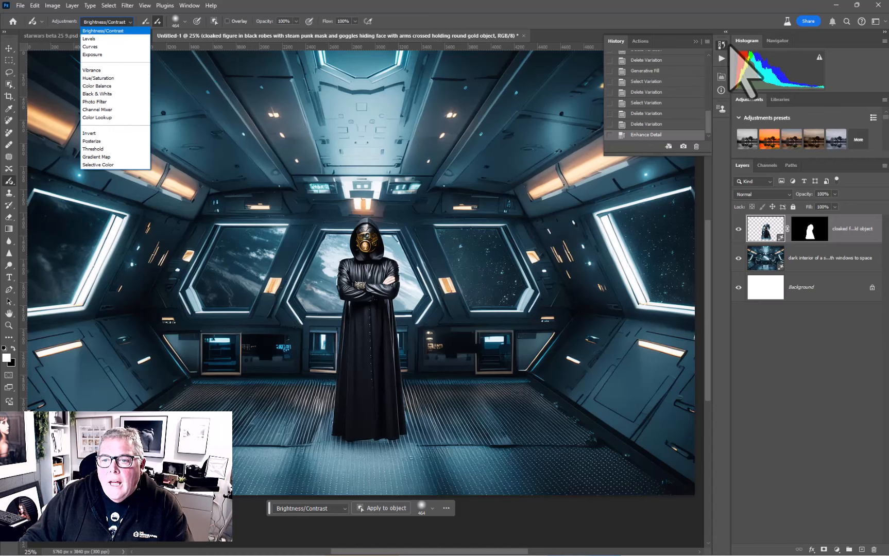
left_click(719, 77)
left_click(720, 77)
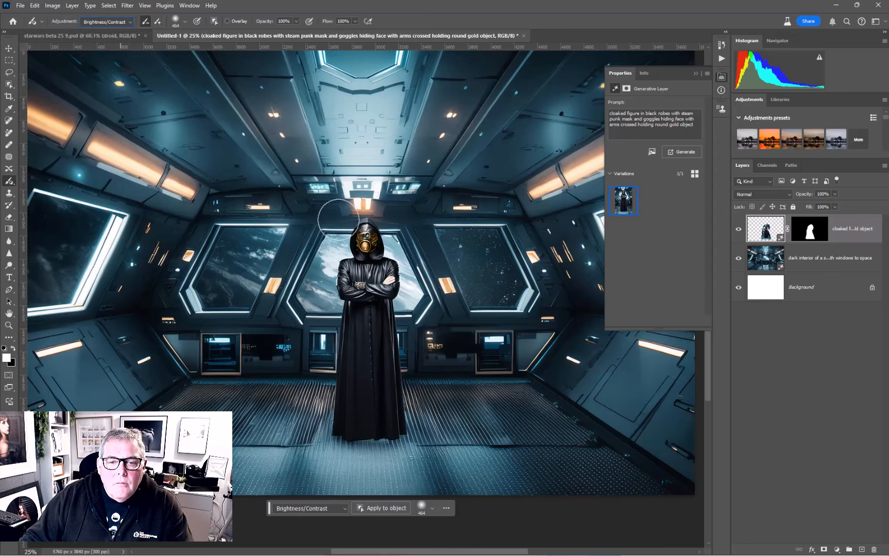
left_click_drag(368, 252, 368, 315)
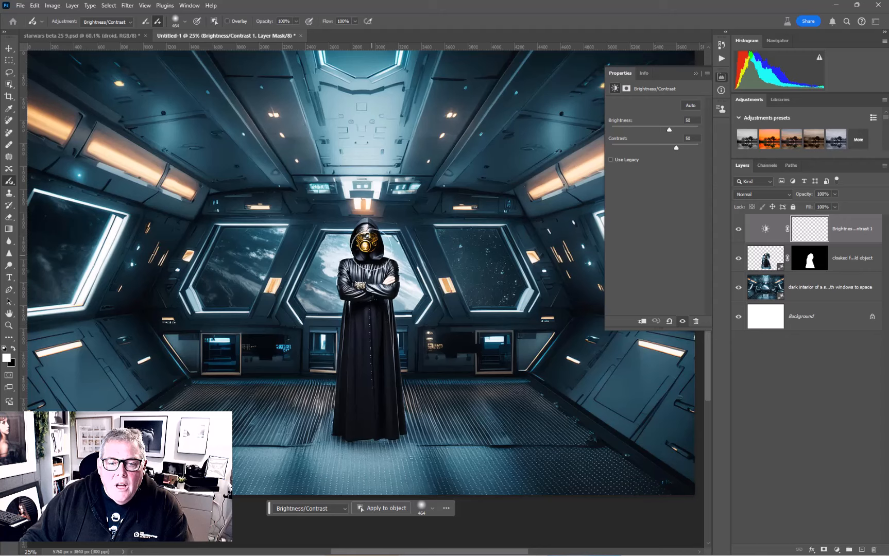
- Subtract the Brightness/Contrast adjustment from the figure's mask down to the folded arms and set its Brightness to 62
scroll(369, 292, "up", 3)
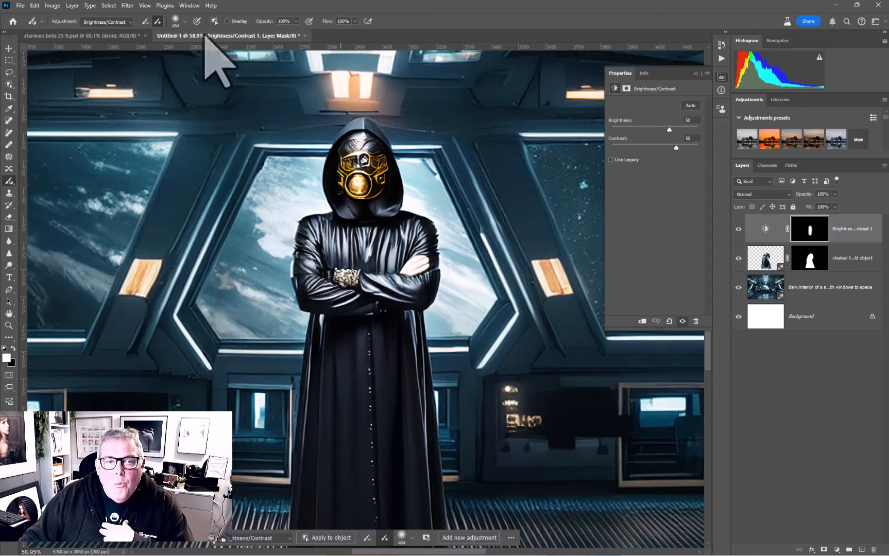
left_click(145, 21)
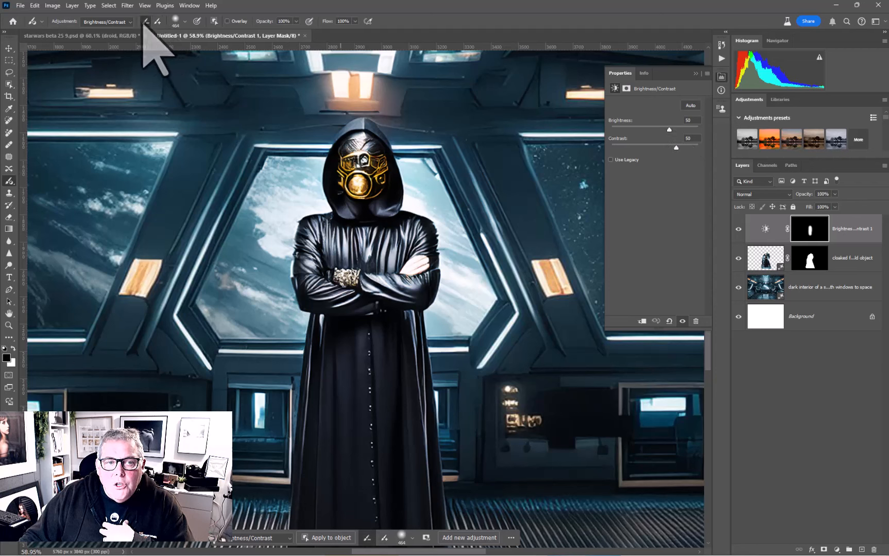
mouse_move(357, 151)
left_mouse_down()
mouse_move(299, 254)
mouse_move(319, 269)
mouse_move(396, 242)
mouse_move(390, 284)
left_mouse_up()
mouse_move(667, 132)
left_mouse_down()
mouse_move(635, 143)
mouse_move(672, 144)
left_mouse_up()
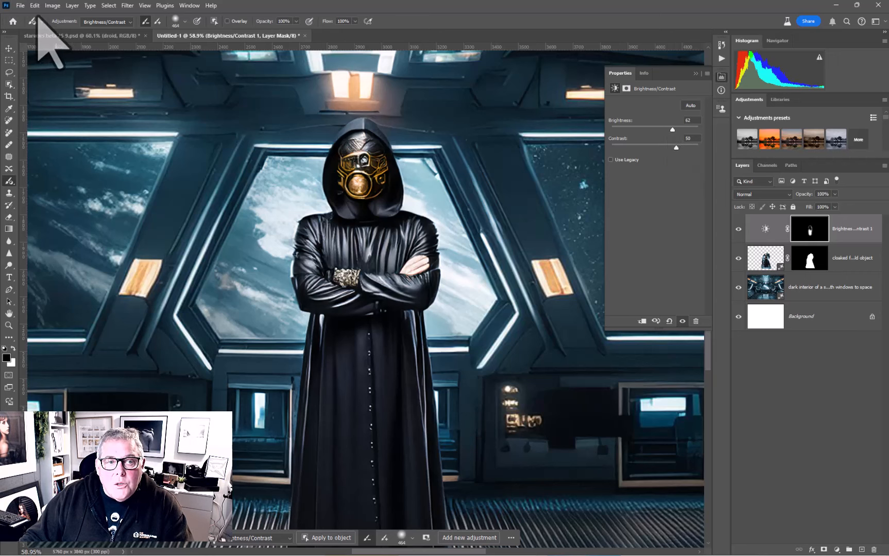
left_click(106, 22)
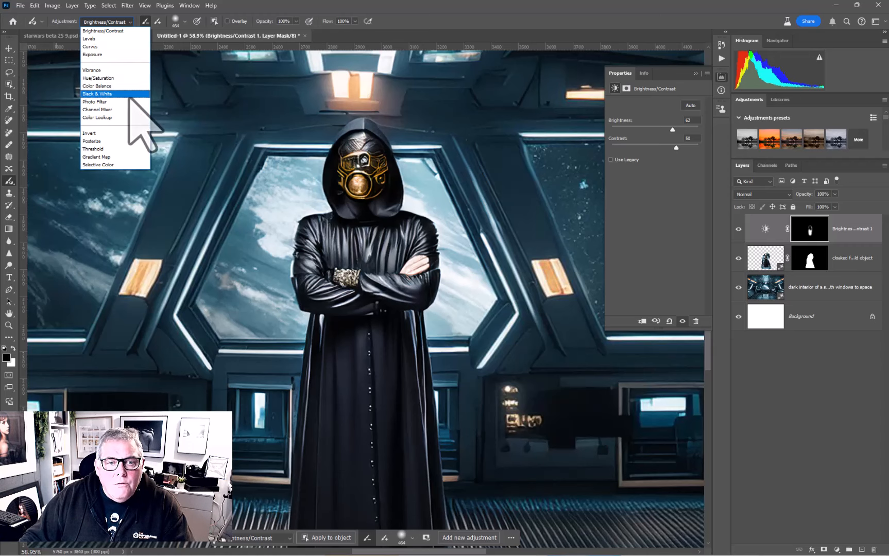
left_click(279, 2)
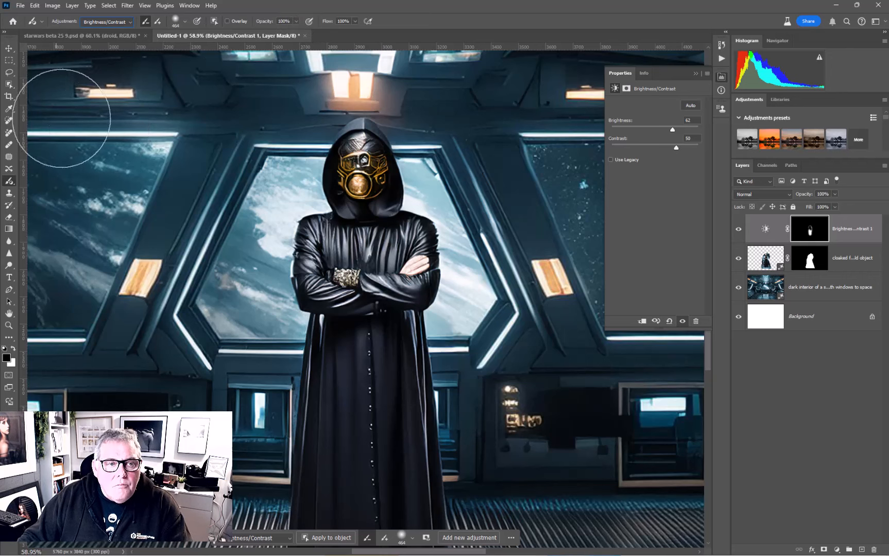
- Add a text box beside the figure's head reading "4th MAY" and set the text size to 50 pt
left_click(12, 278)
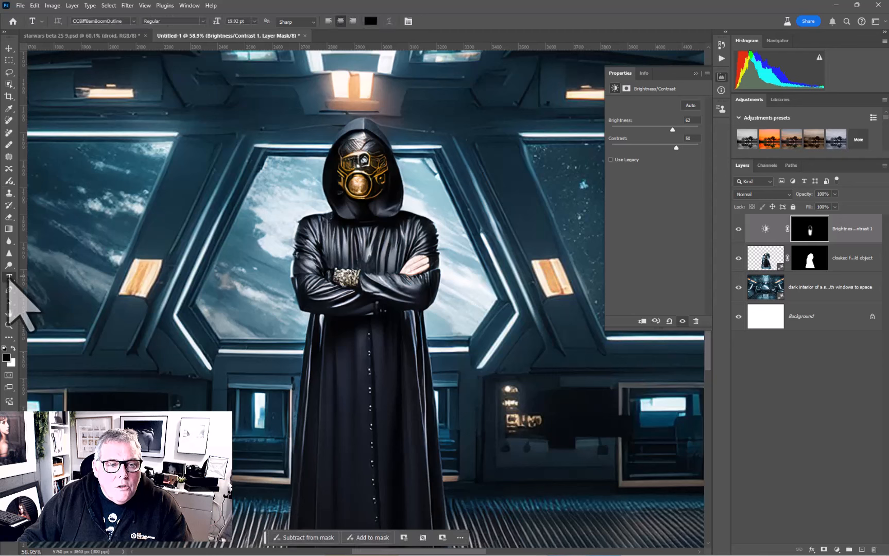
left_click_drag(53, 82, 309, 176)
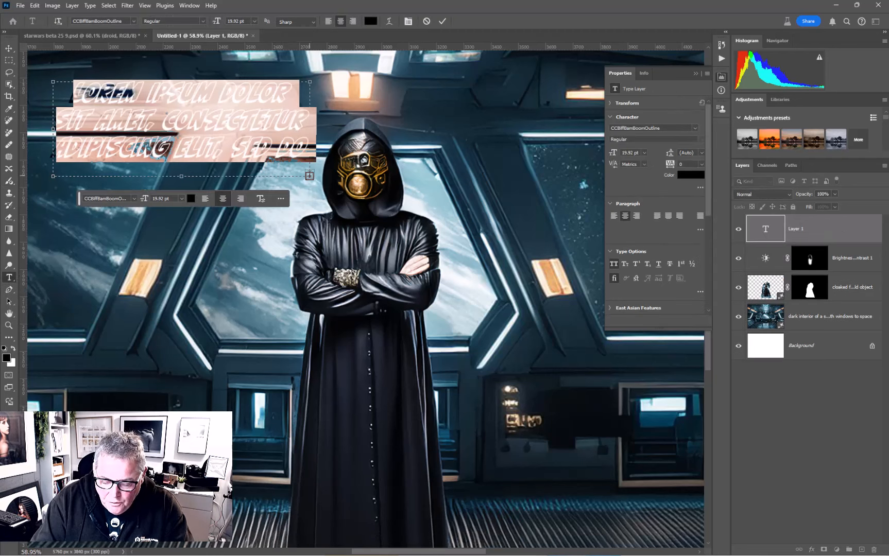
type("SITH")
type(" MAY")
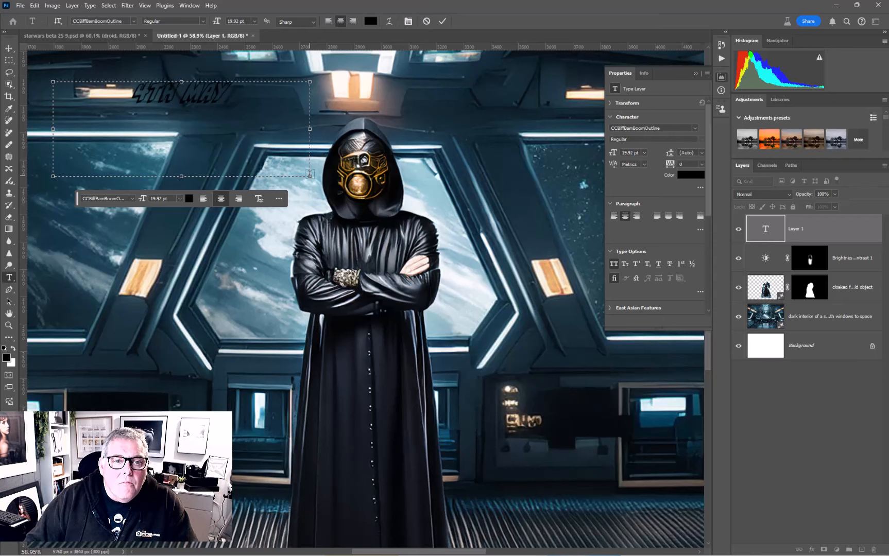
key("ctrl+a")
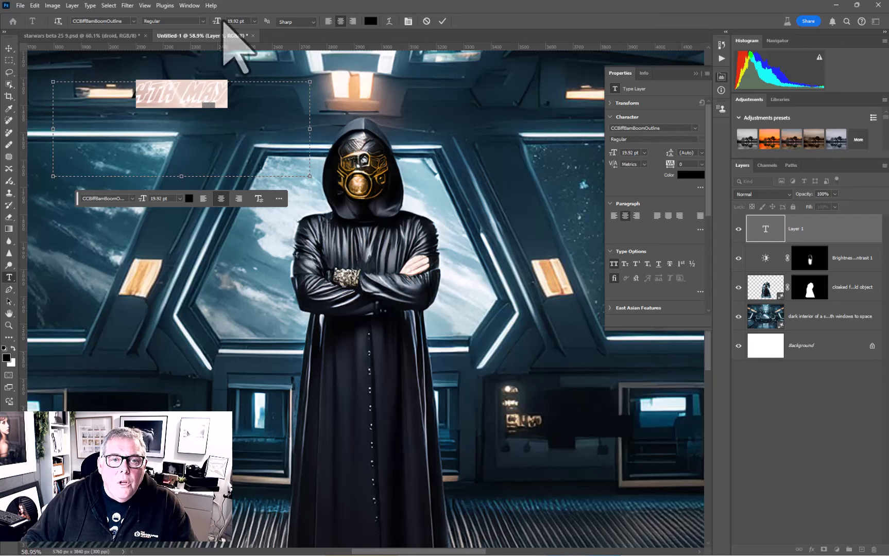
left_click(240, 22)
type("76")
key("Return")
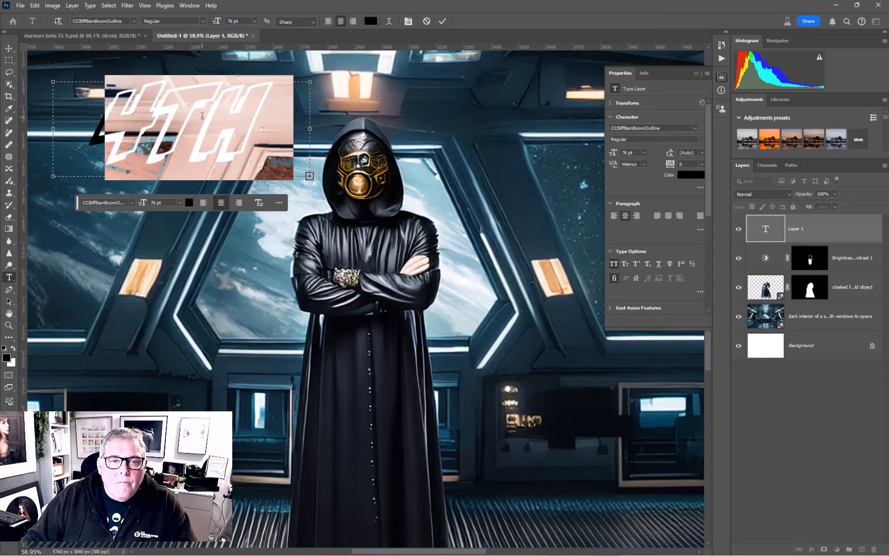
left_click_drag(216, 22, 75, 16)
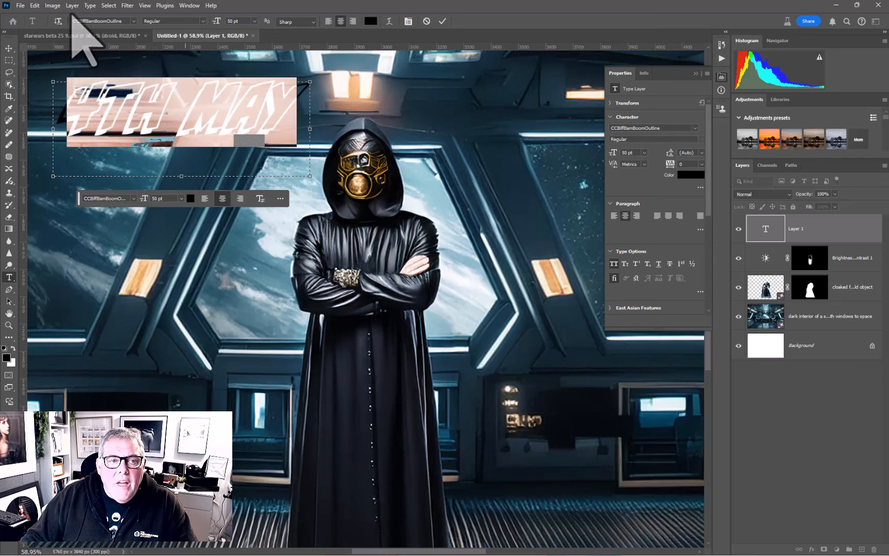
- Browse the comic-style online fonts across all classes and apply CCMonsterMashOutline Regular to the "4th MAY" text
left_click(134, 21)
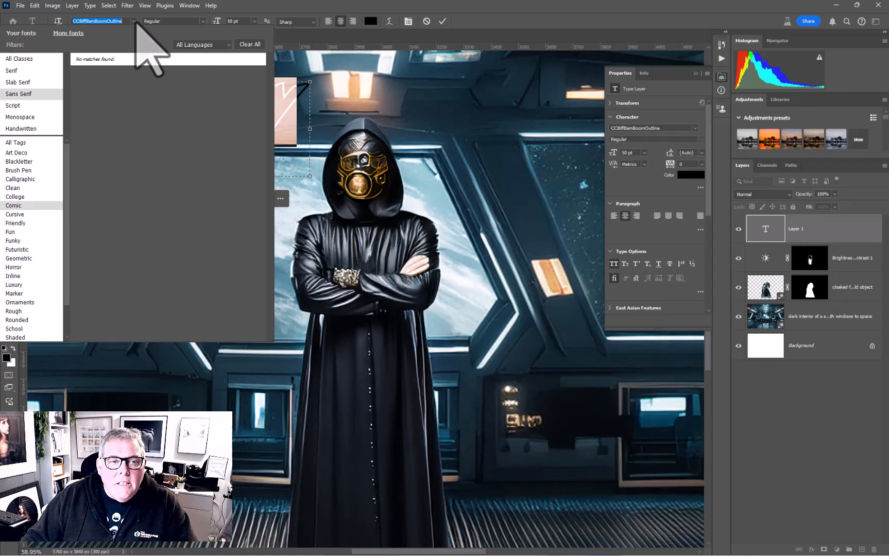
left_click(44, 60)
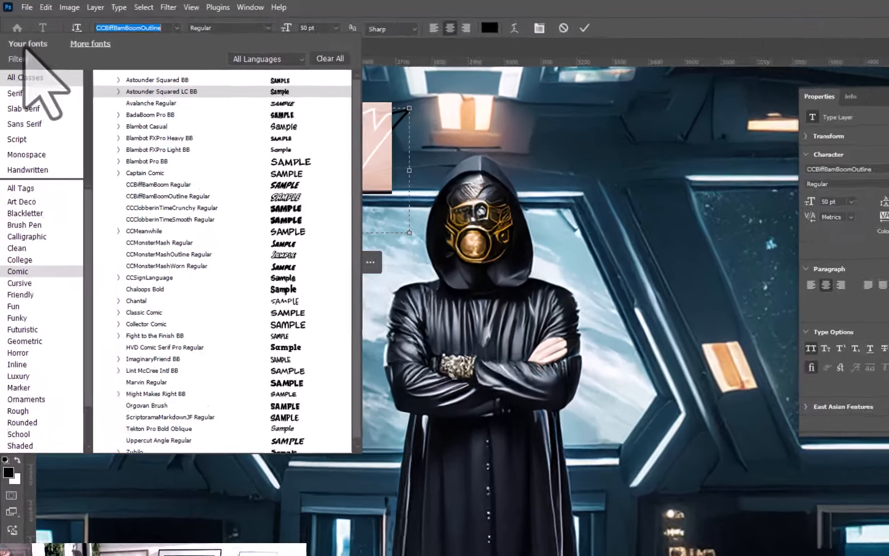
left_click(26, 46)
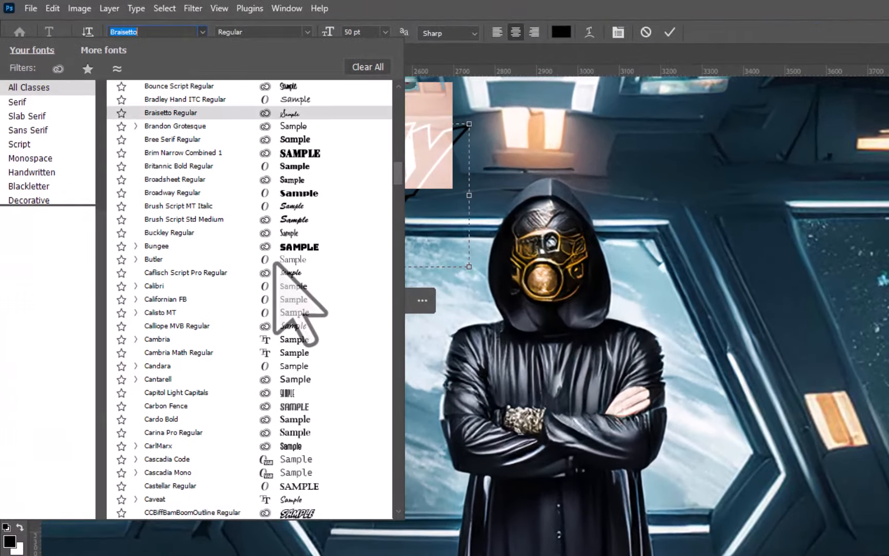
scroll(273, 264, "down", 2)
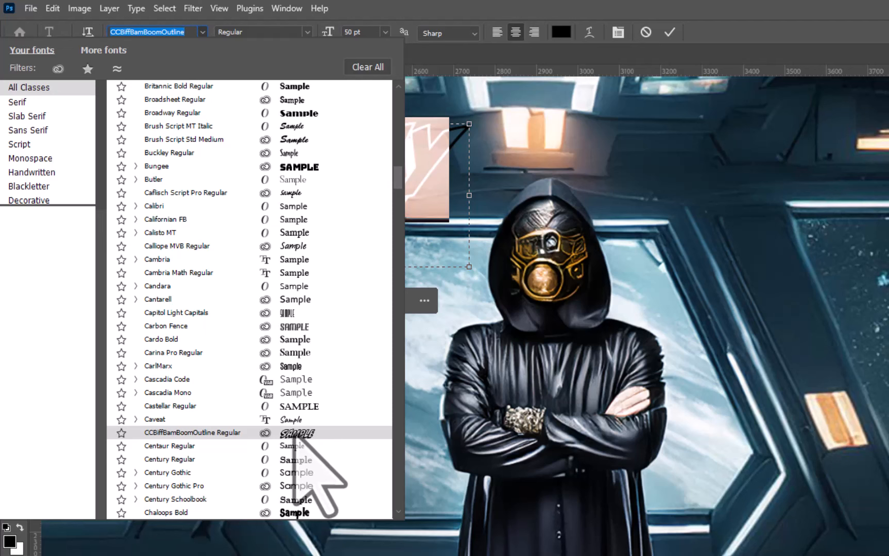
left_click(103, 50)
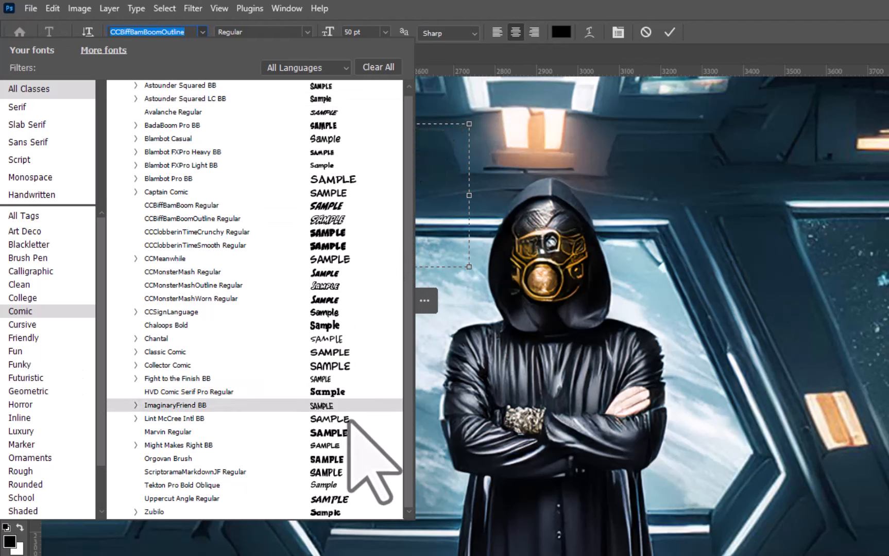
left_click(331, 286)
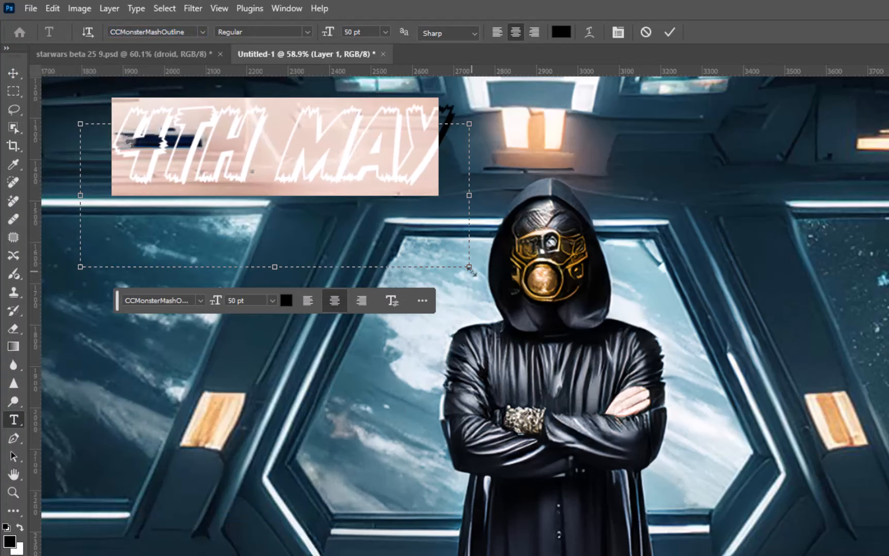
- Set the "4th MAY" text size to 121 pt and enlarge its text box so both words fit on two lines
left_click_drag(468, 266, 673, 391)
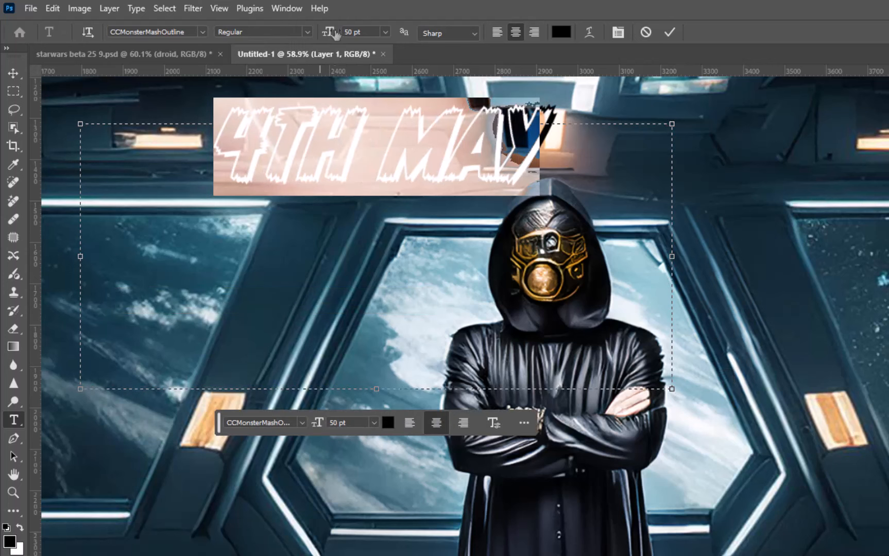
left_click_drag(327, 32, 381, 39)
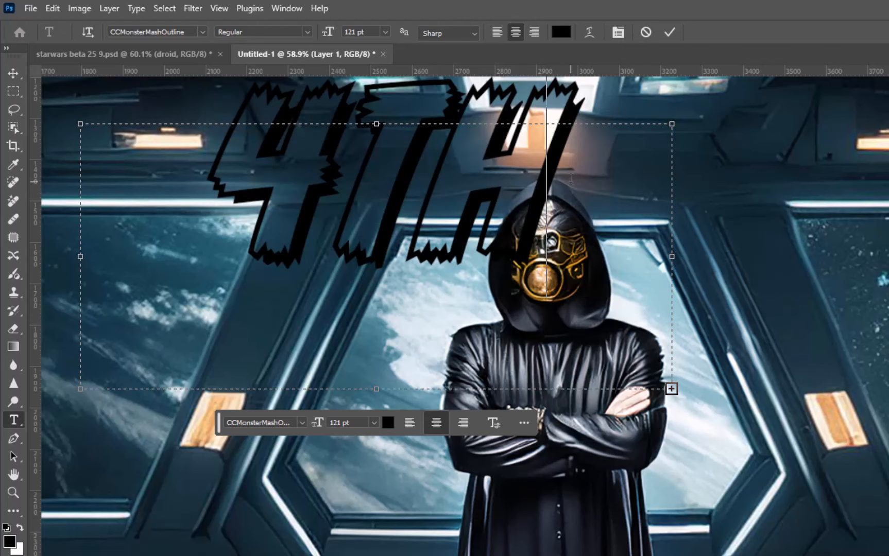
left_click(571, 178)
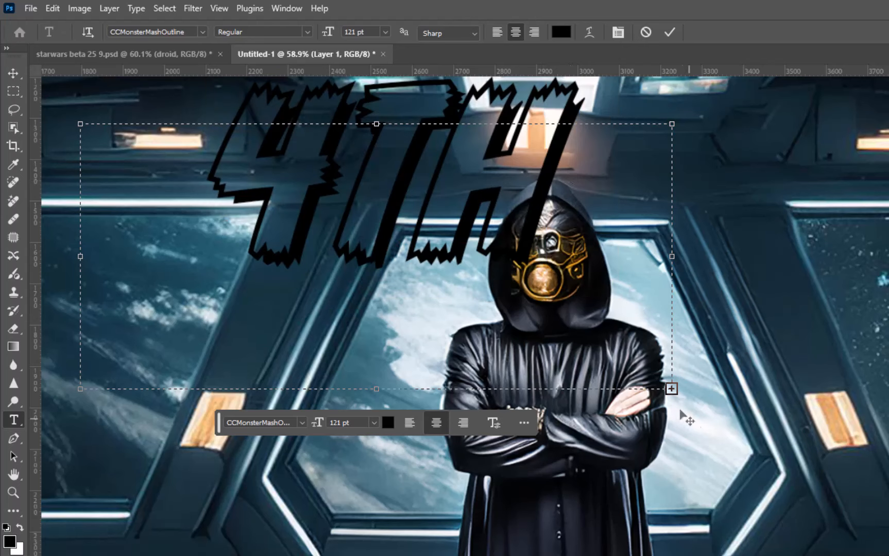
left_click_drag(671, 389, 716, 555)
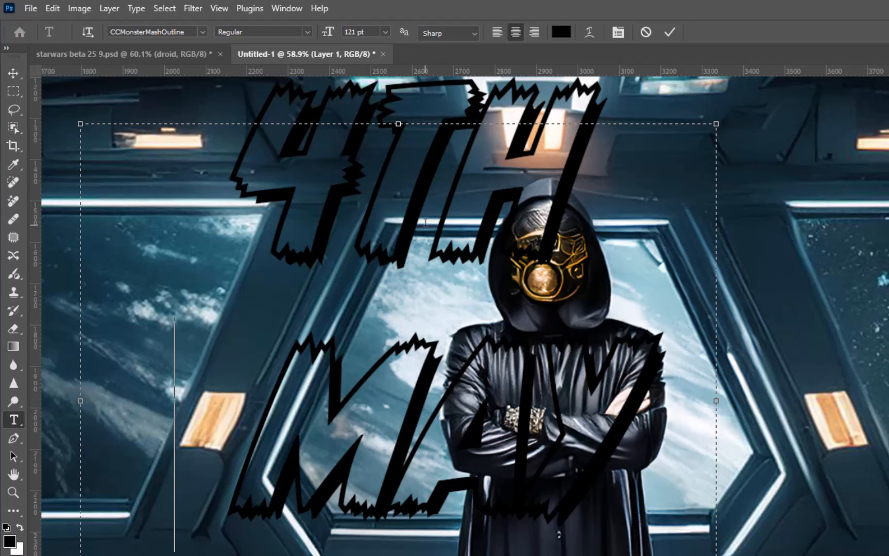
- Change the colour of the whole "4th MAY" text to the near-white f9f7f7
key("ctrl+a")
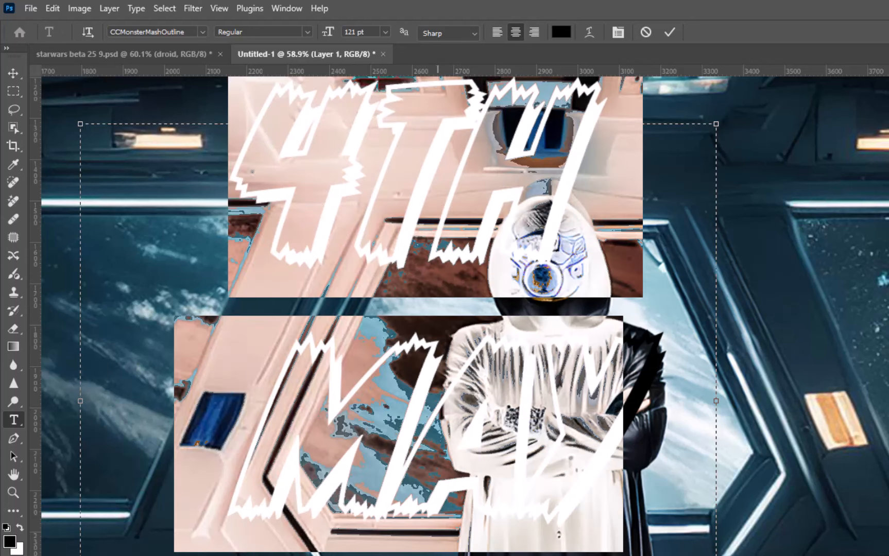
left_click(561, 32)
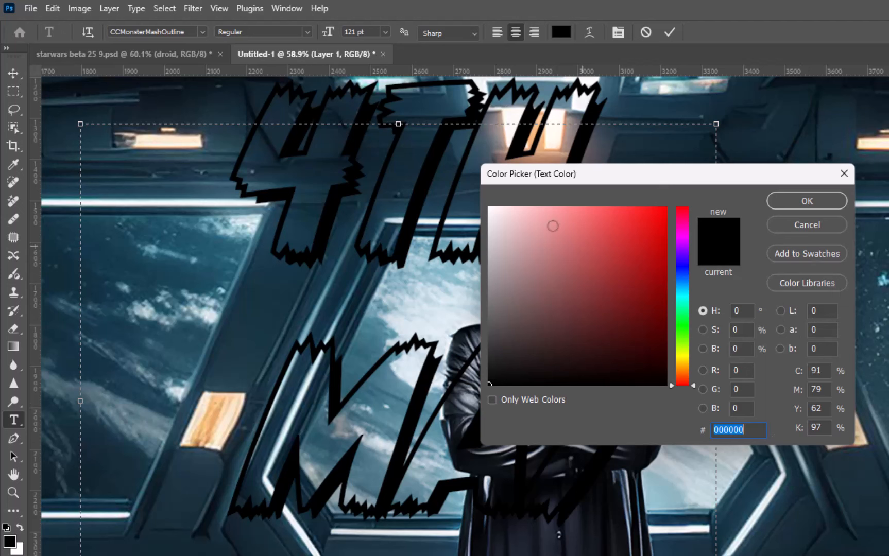
left_click(495, 211)
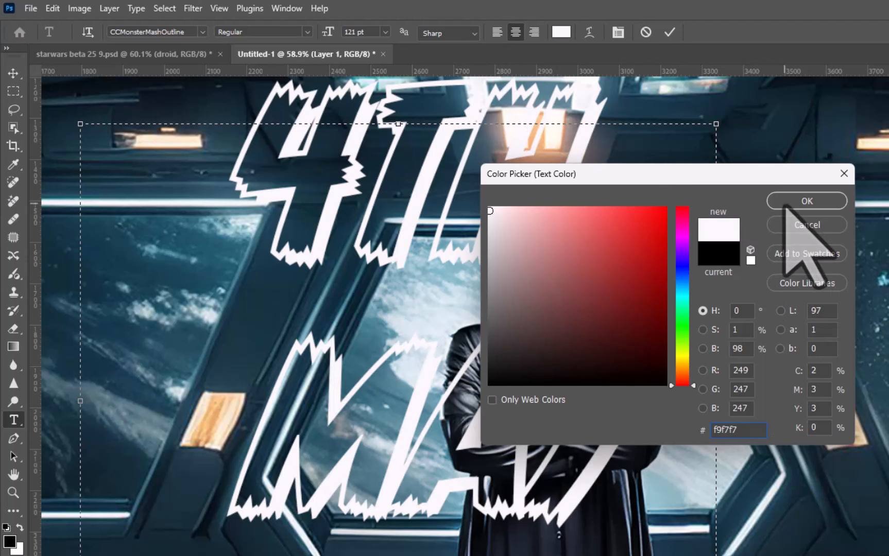
left_click(804, 201)
- Move the "4th MAY" text to the left of the cloaked figure, over the hexagonal window
left_click(14, 73)
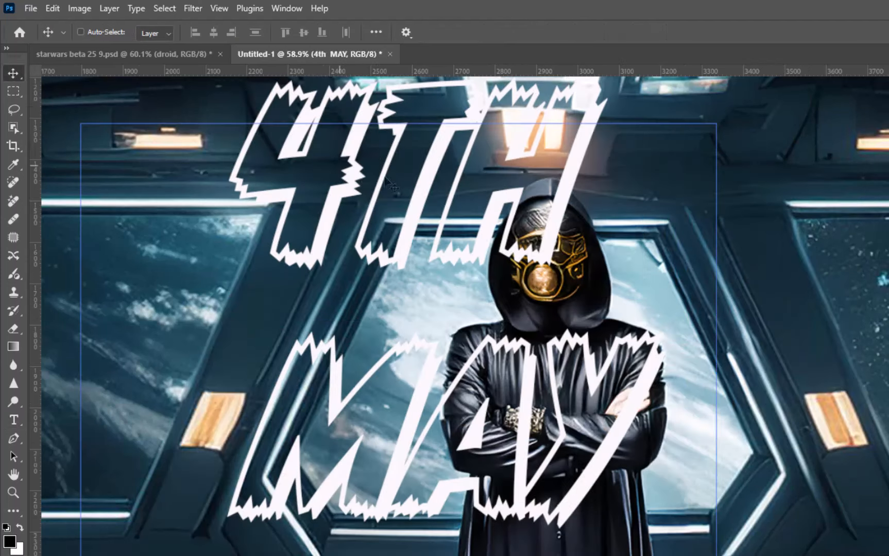
left_click_drag(384, 179, 254, 204)
scroll(468, 318, "down", 4)
left_click_drag(403, 276, 331, 256)
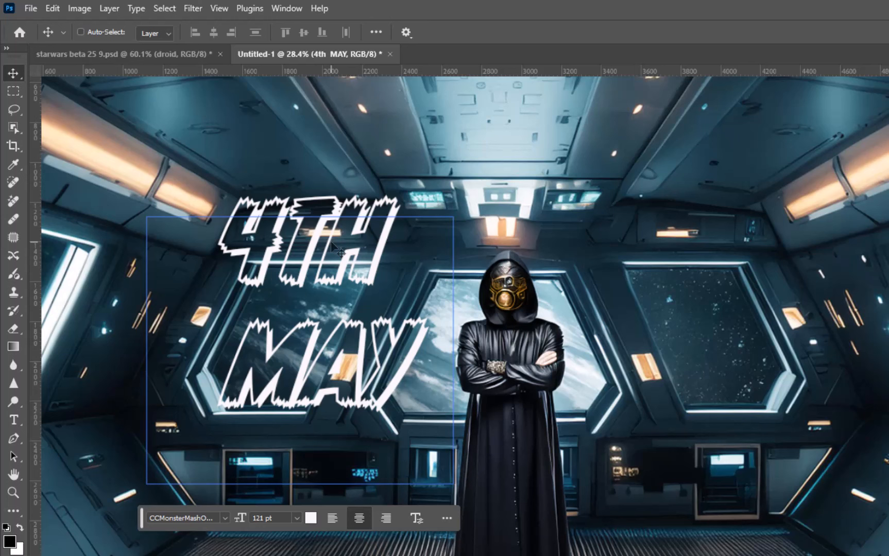
- Create a new blank document with a white background
left_click(30, 8)
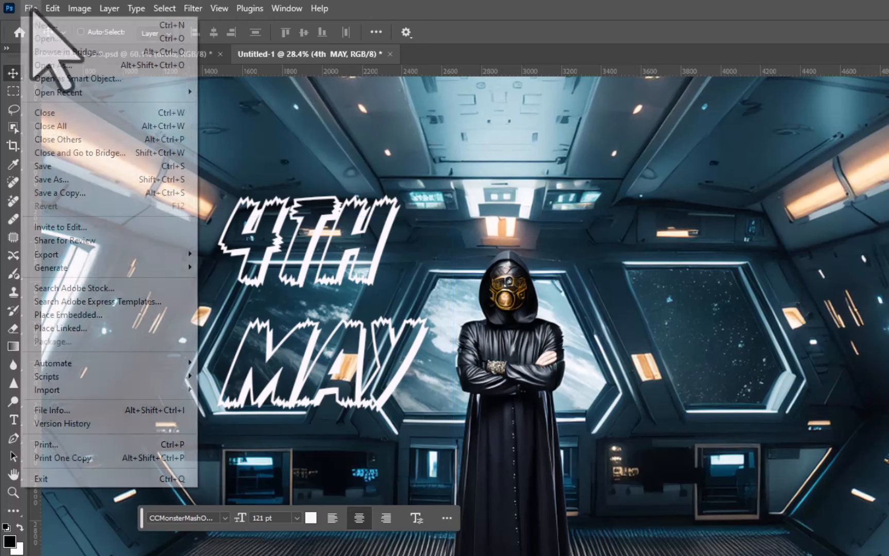
left_click(52, 28)
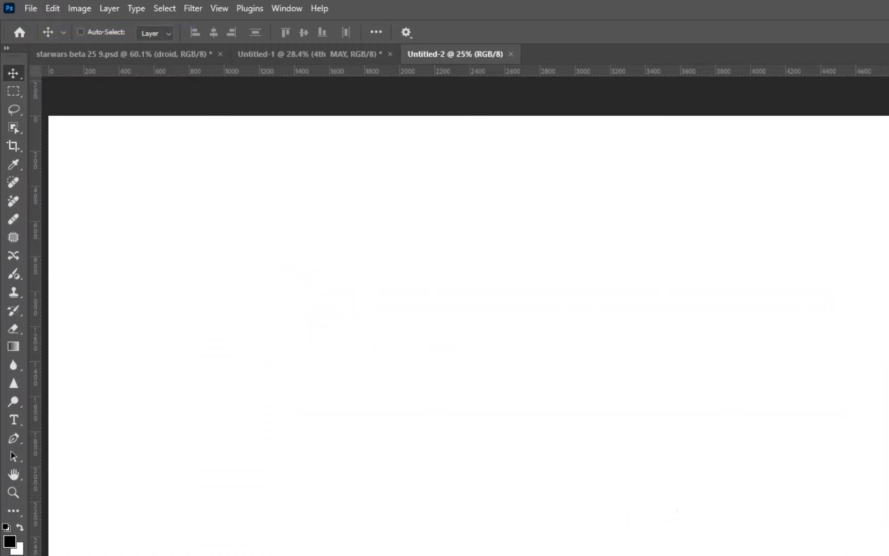
- Start generating an image with content type Art and the prompt "Woman in red shirt with green cloak and a white large brim hat"
scroll(653, 485, "down", 4)
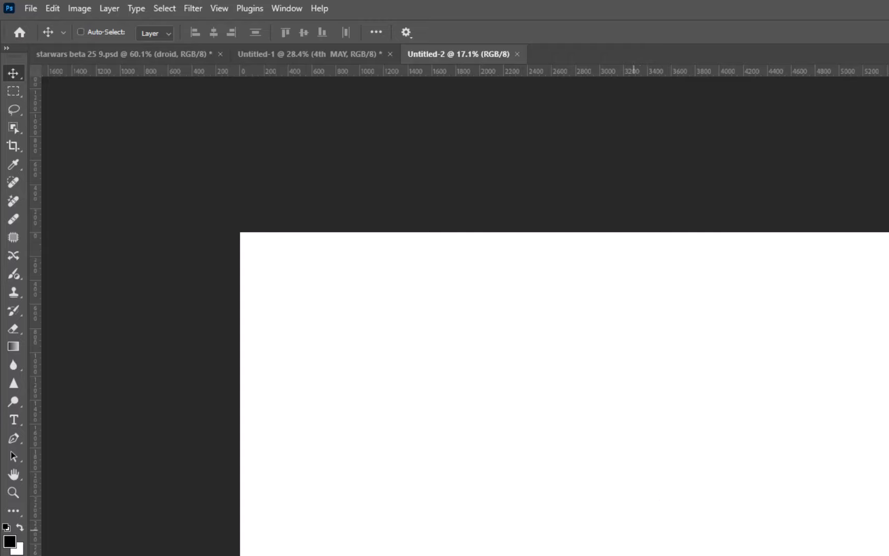
left_click(412, 475)
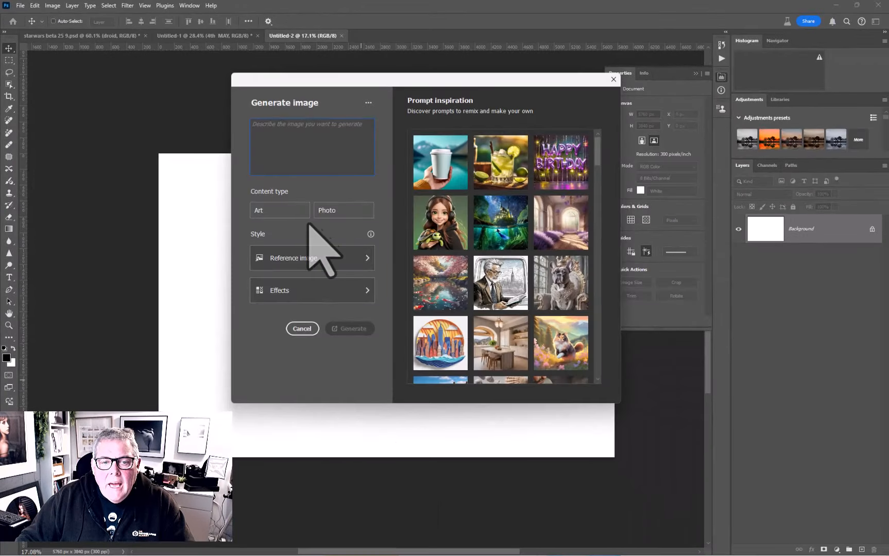
left_click(277, 213)
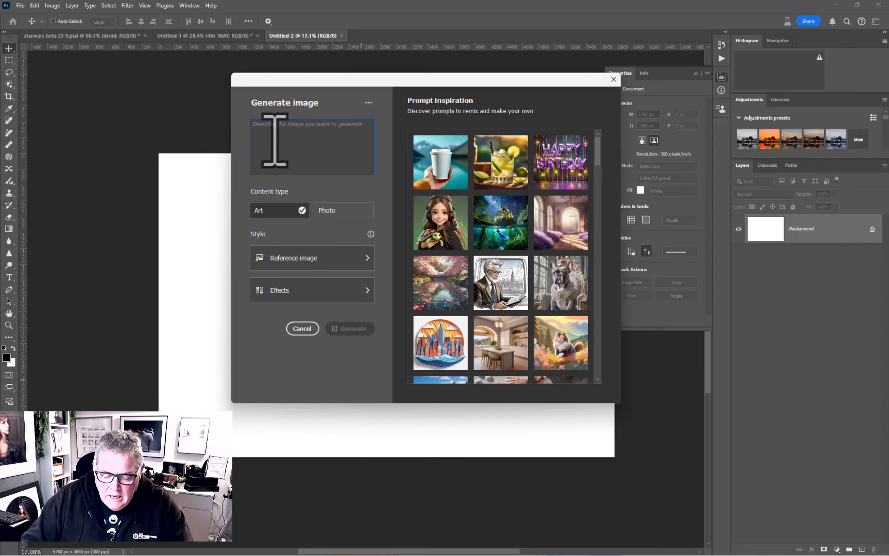
type("Wo")
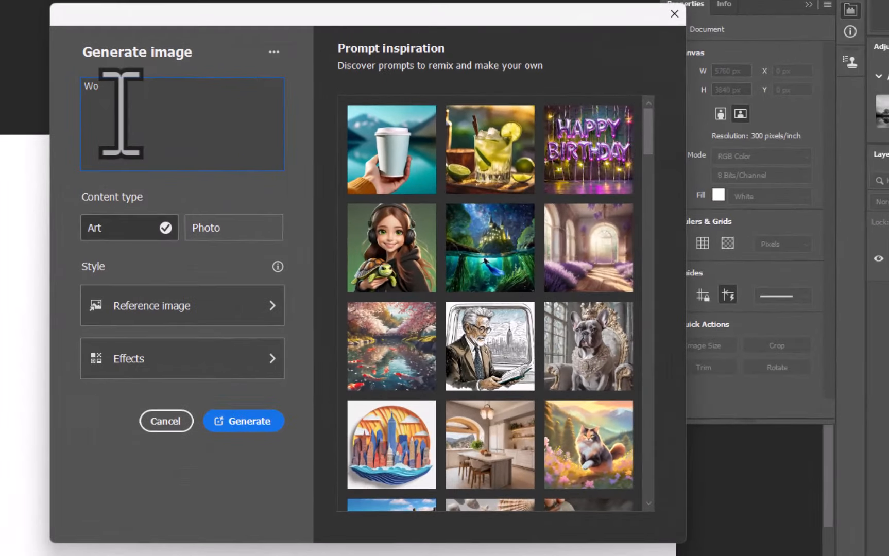
type("man in red shirt with green")
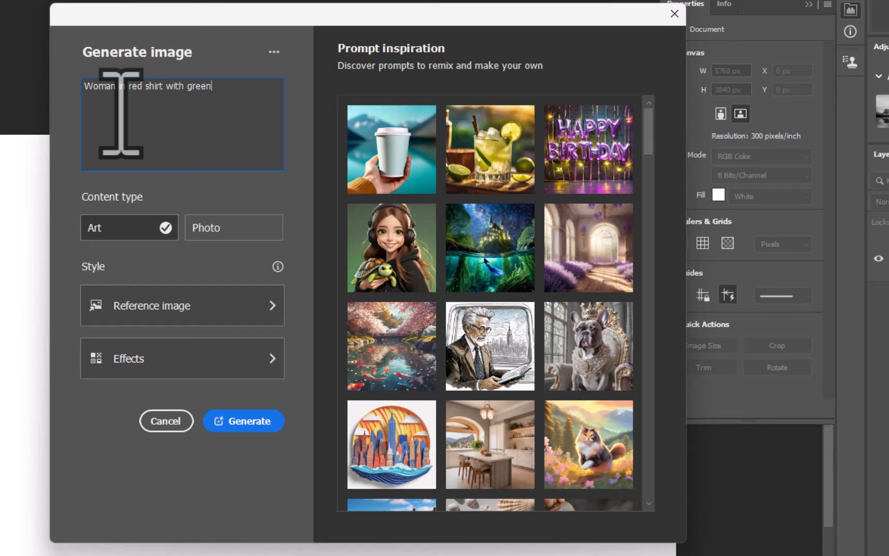
type(" cloak and a white large br")
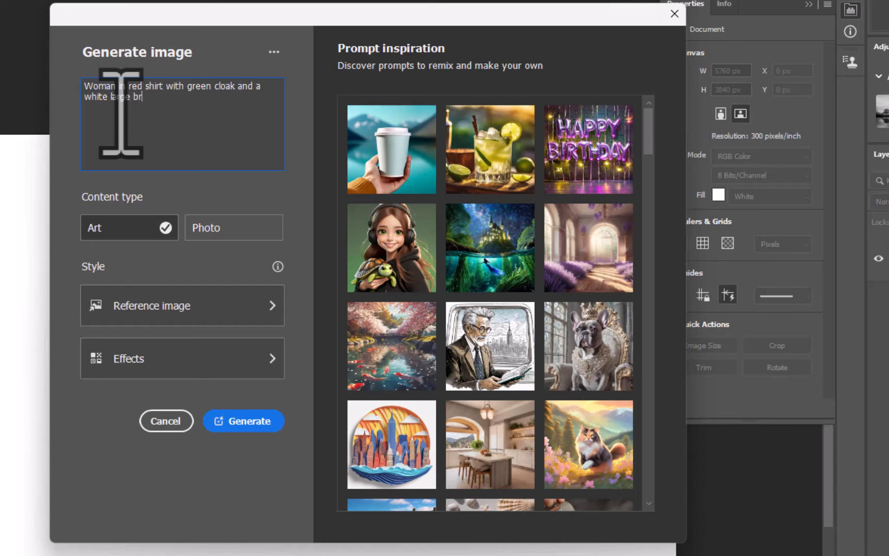
type("im hat")
- Insert "with blue eyes" after "Woman" in the image prompt
left_click(118, 86)
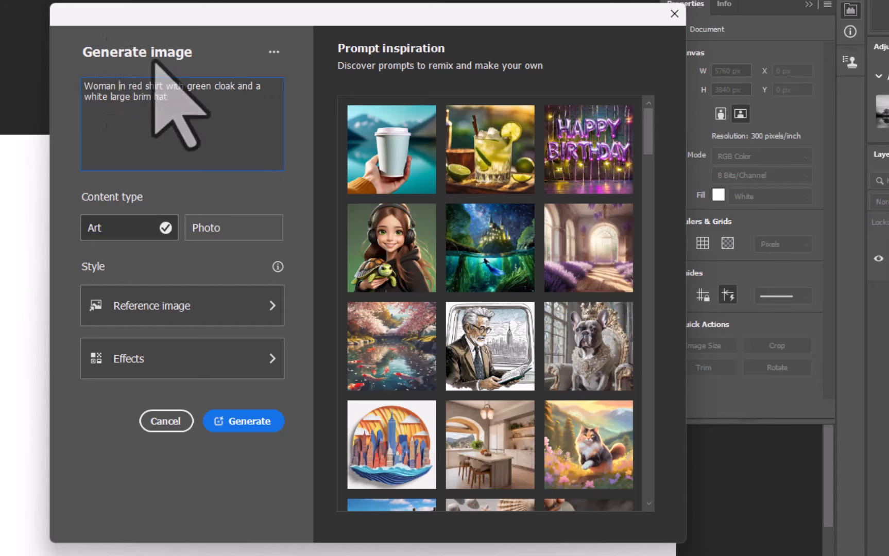
type("with ")
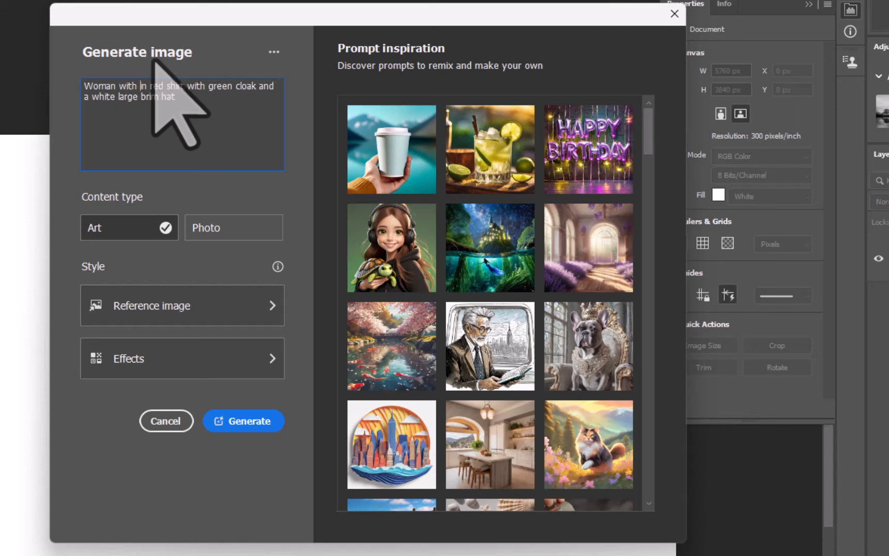
type("blue e")
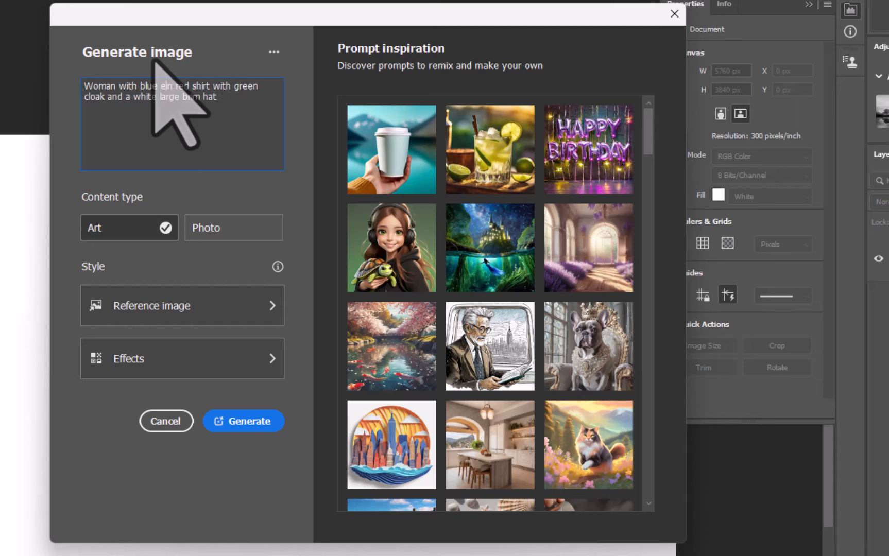
type("yes")
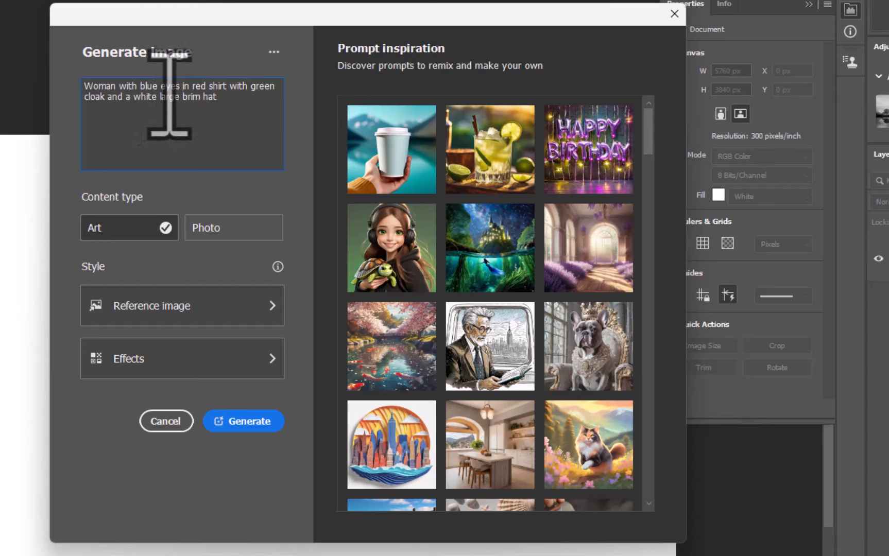
- Extend the end of the prompt with "holding a large poppy against a baby blue and yellow flaking paint wall"
left_click(230, 96)
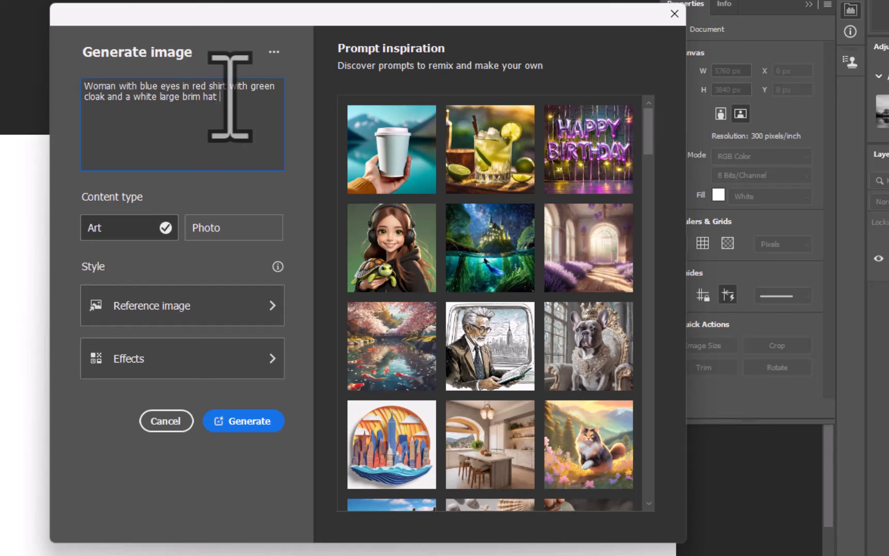
type("holding a large poppy ag")
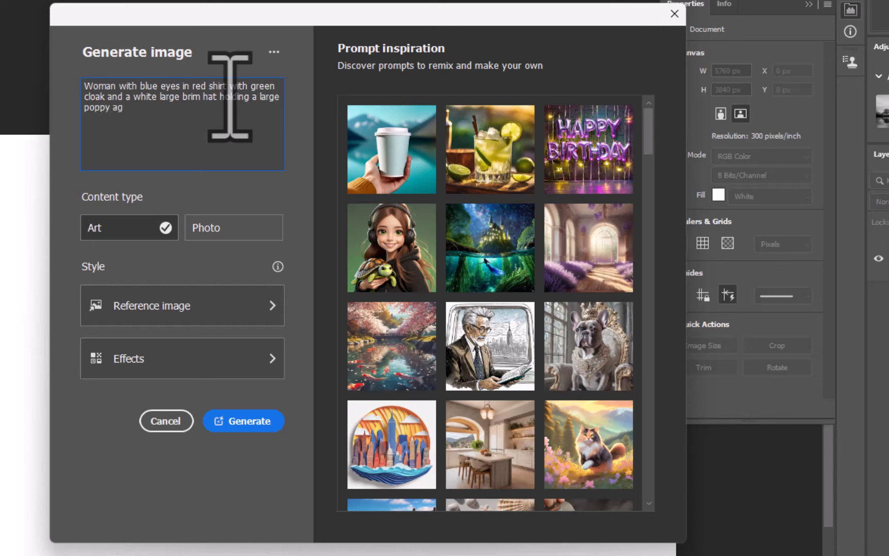
type("ainst a ")
type("blue an")
key("BackSpace")
key("BackSpace")
key("BackSpace")
type("baby blue and yel")
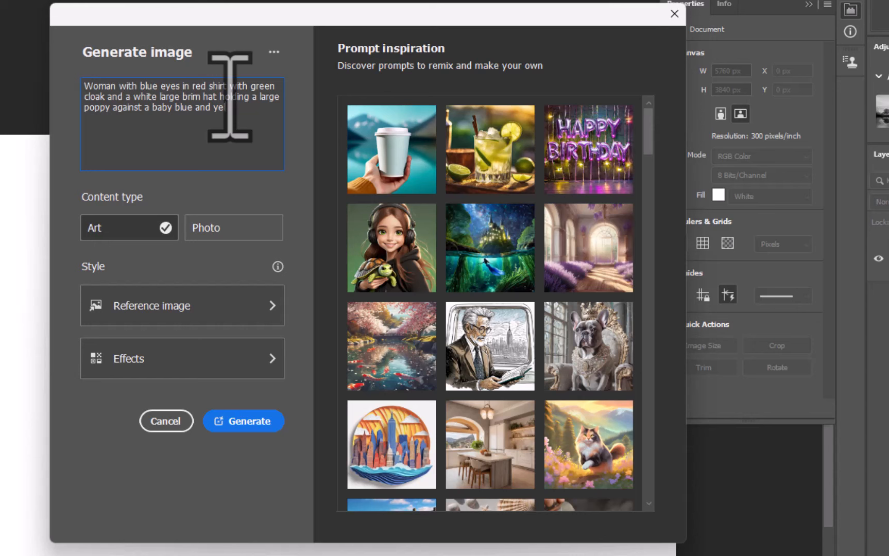
type("low flaking paint wall")
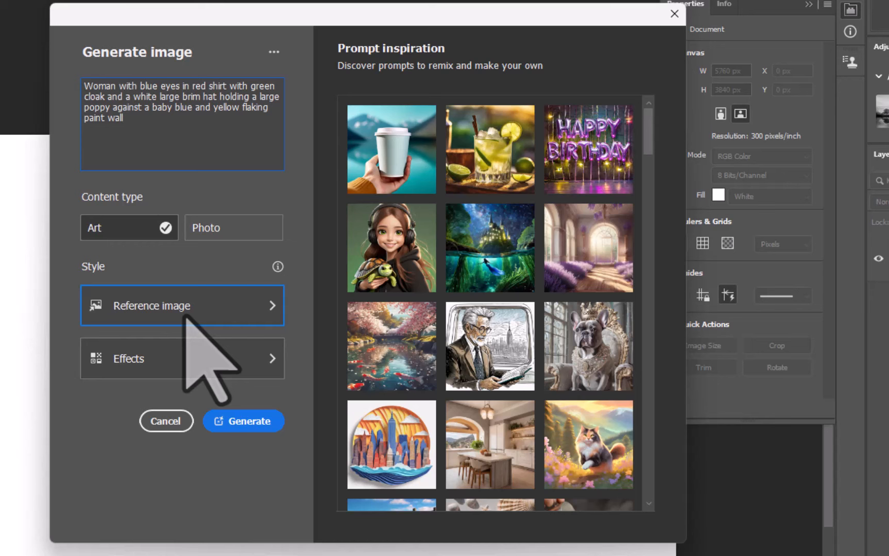
- Add the Digital art, Bokeh effect and Double exposure style effects and generate the image
left_click(215, 366)
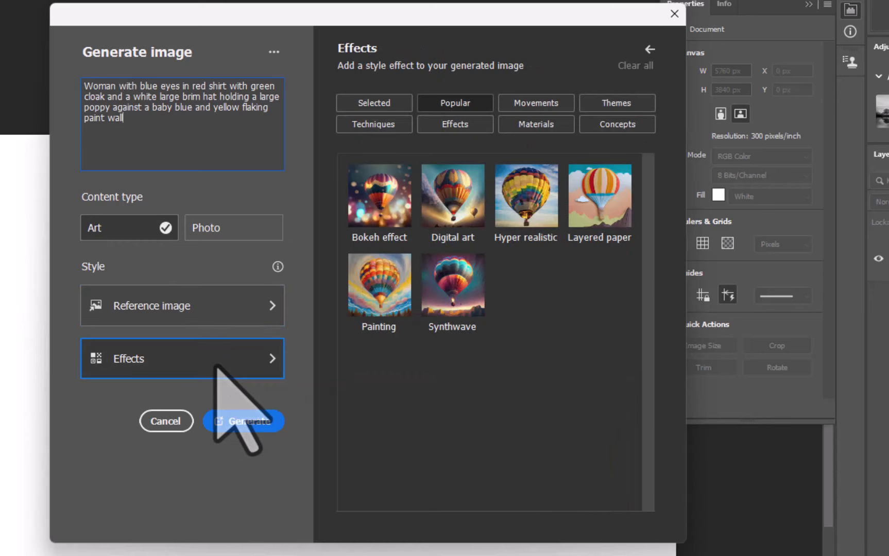
left_click(445, 206)
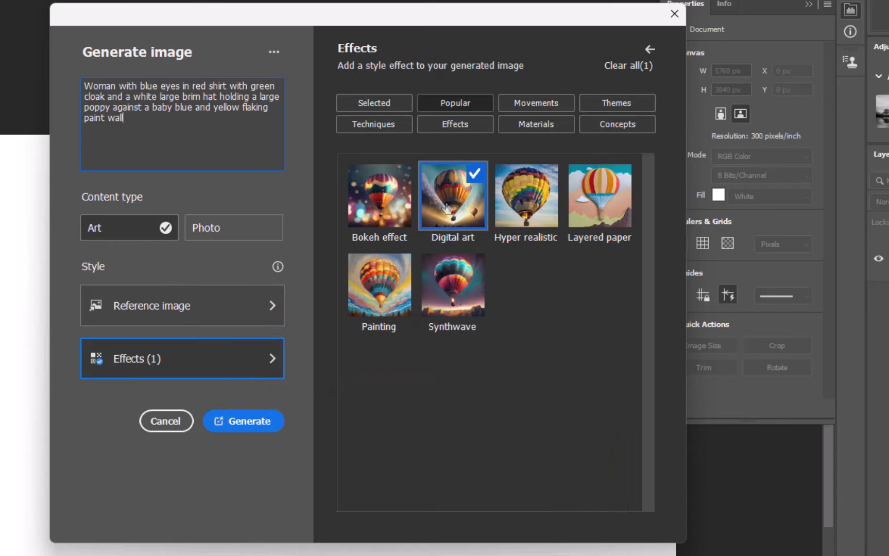
left_click(430, 126)
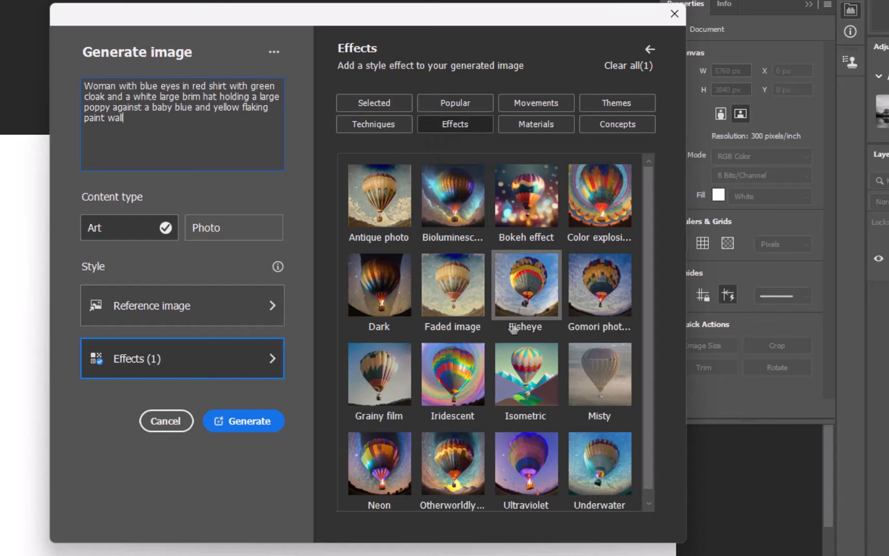
left_click(516, 204)
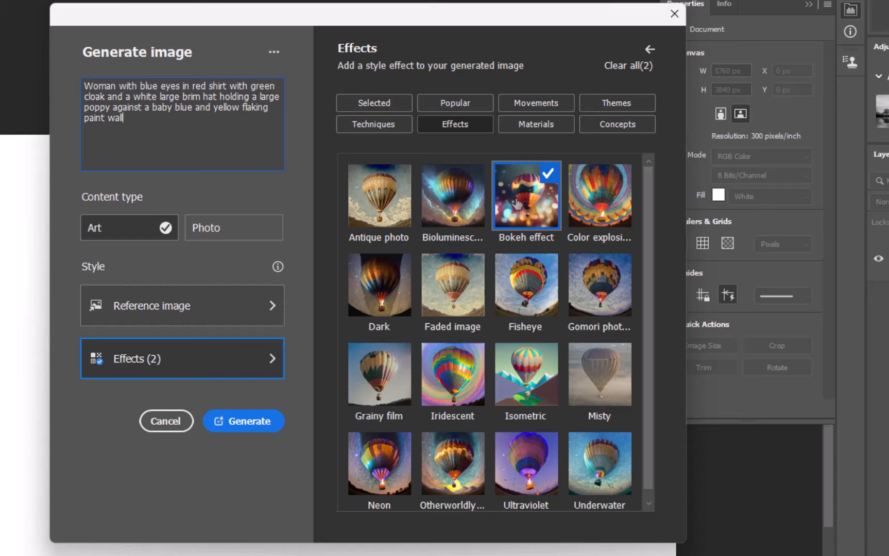
left_click(385, 102)
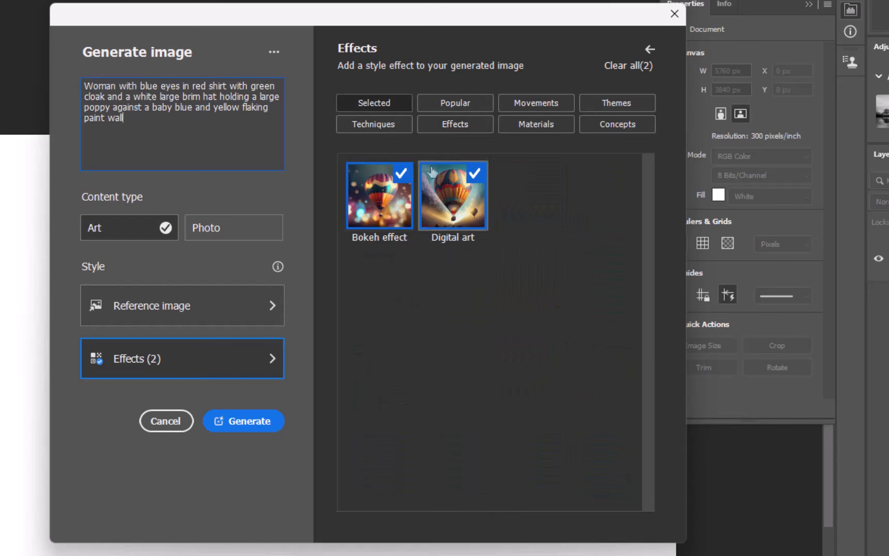
left_click(374, 124)
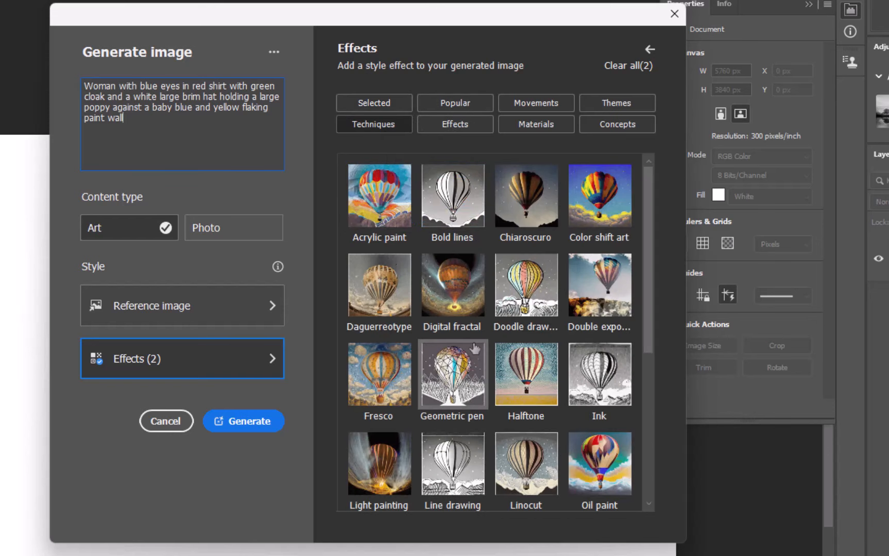
left_click(593, 286)
left_click(239, 427)
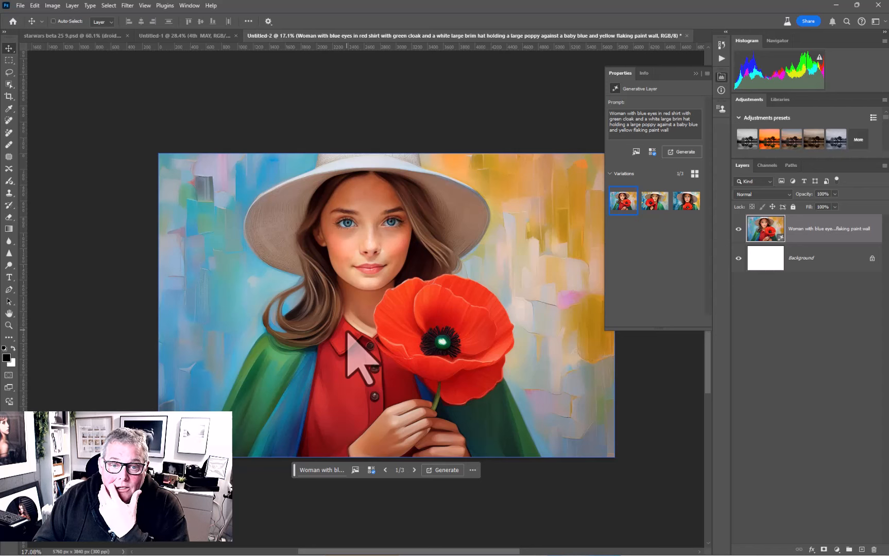
- Compare the three generated variations and delete the second one, showing the woman with shorter blonde hair
left_click(644, 201)
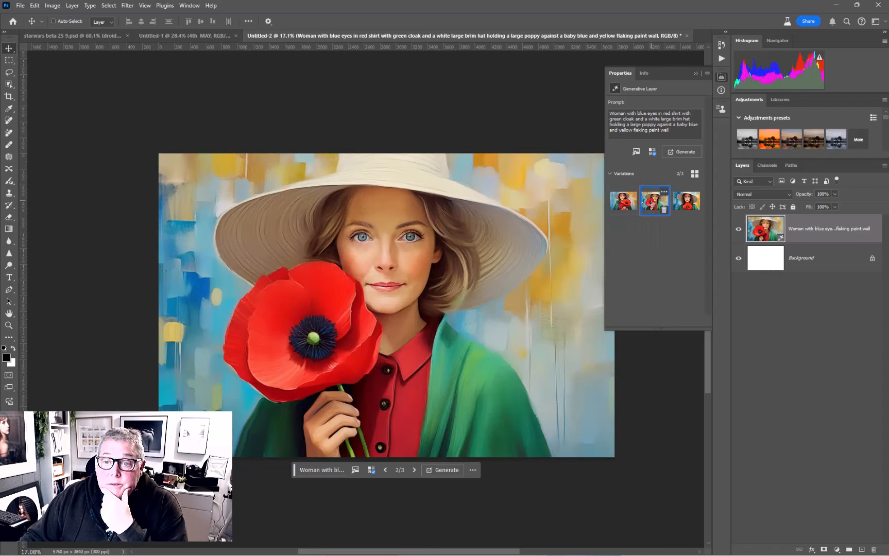
left_click(686, 200)
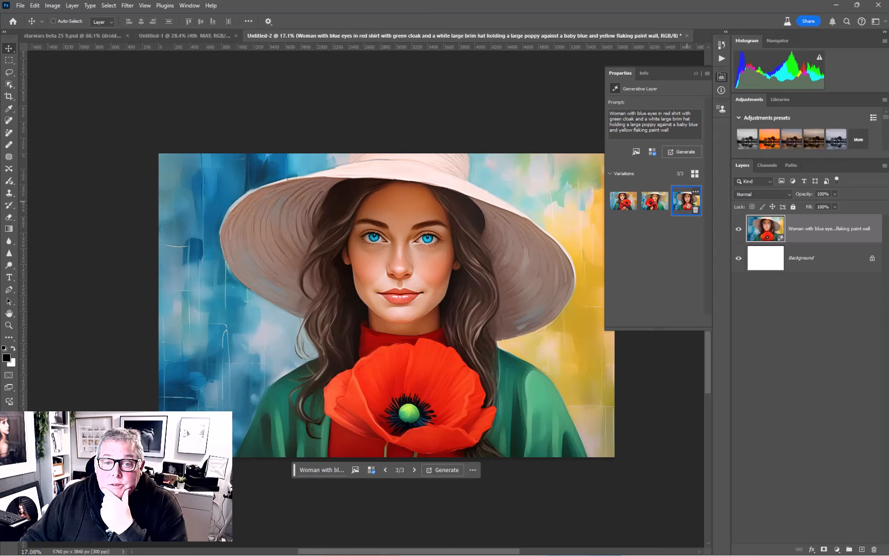
left_click(623, 201)
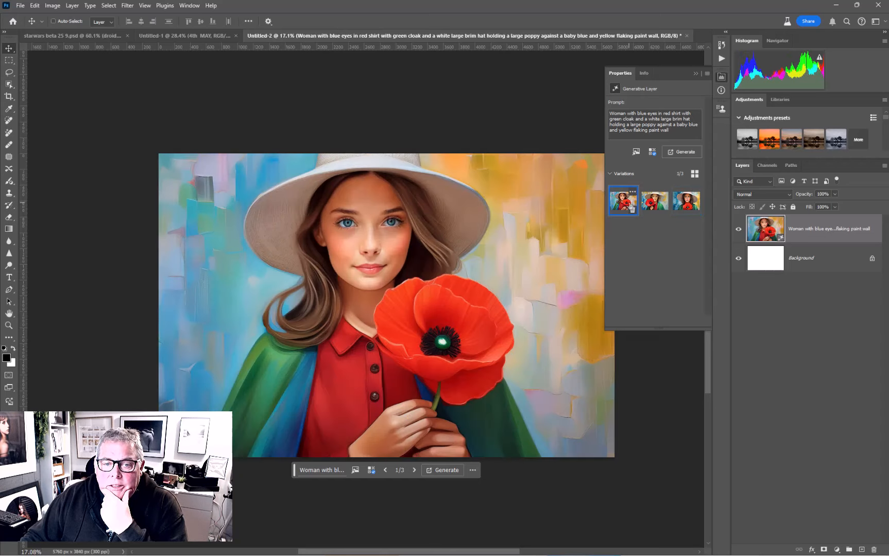
left_click(686, 204)
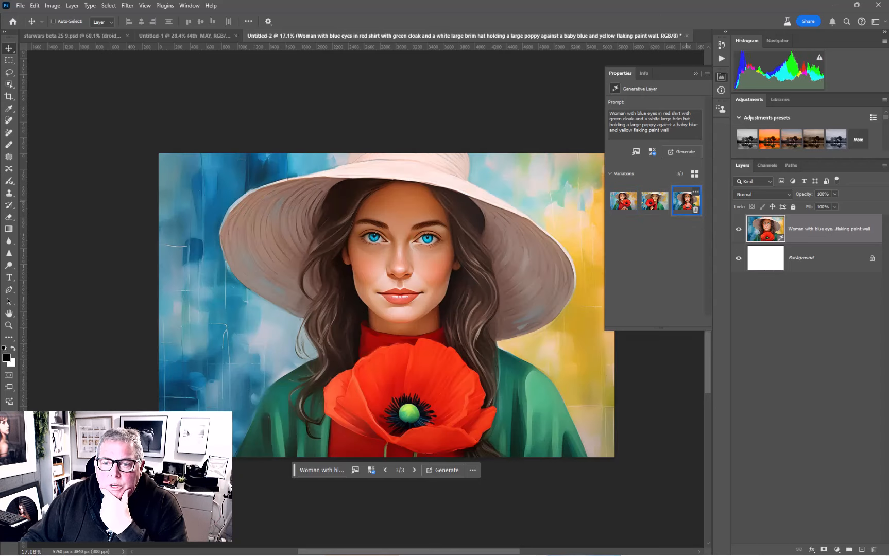
left_click(653, 200)
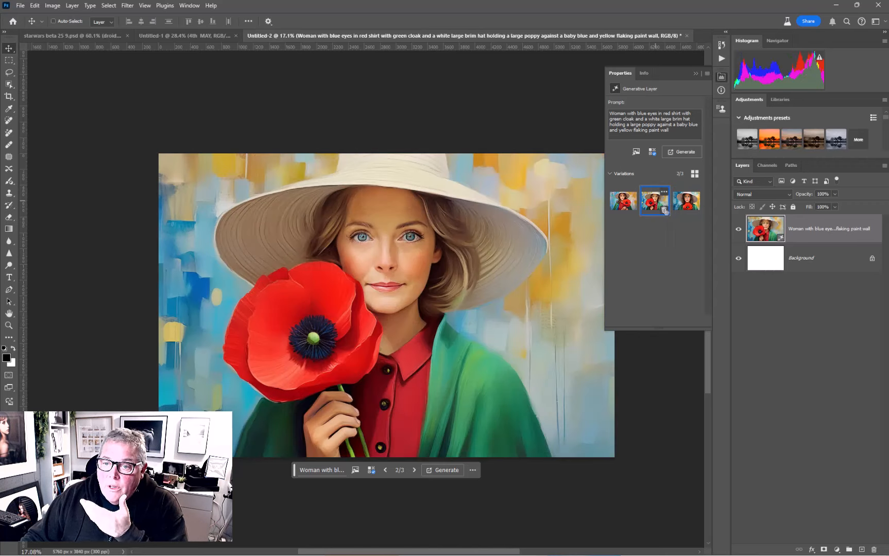
left_click(664, 209)
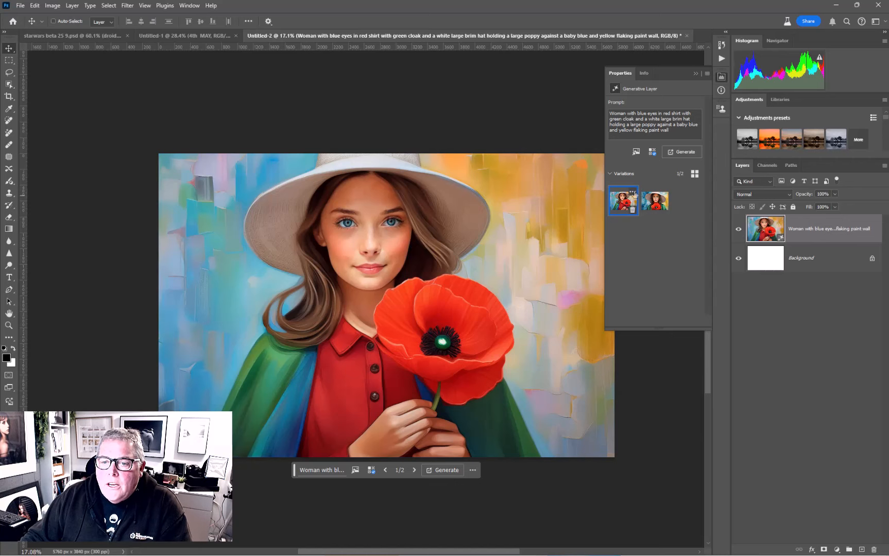
- Generate images similar to the first variation and delete the resulting one showing the green-eyed woman in a tilted white hat
left_click(632, 192)
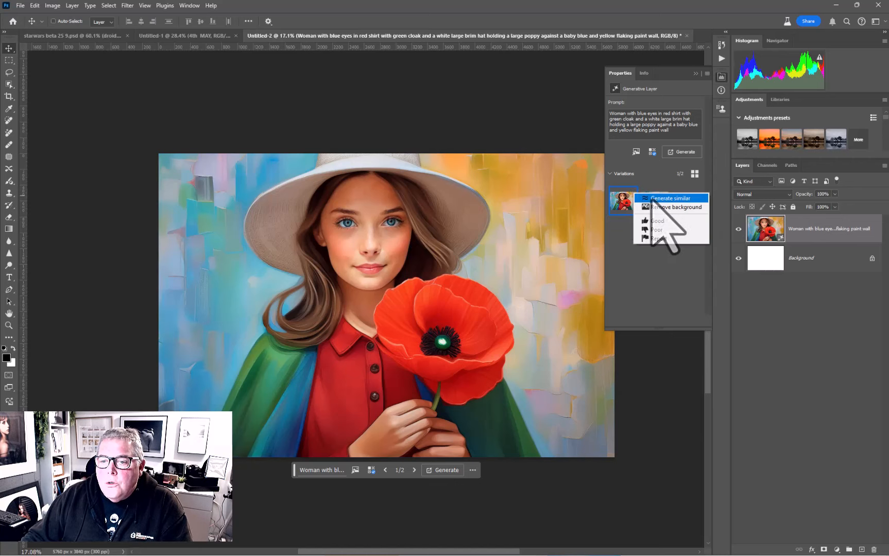
left_click(669, 198)
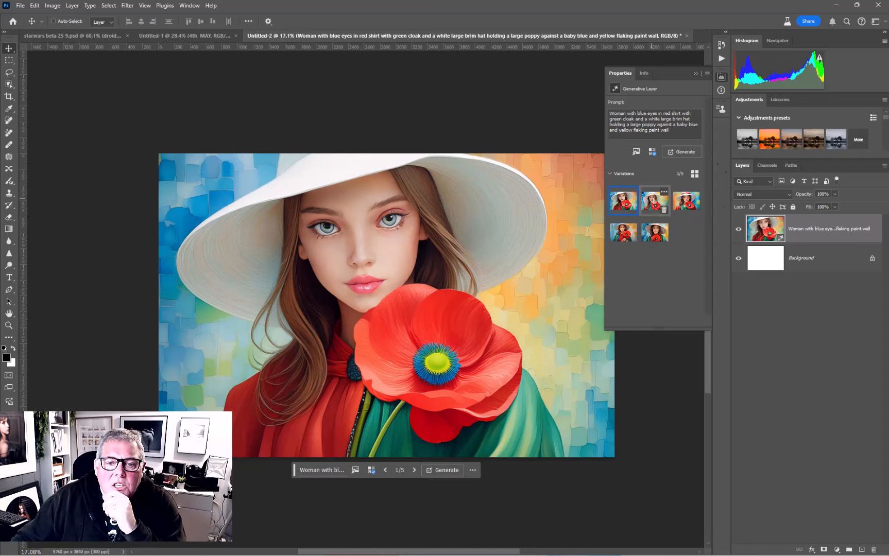
left_click(653, 206)
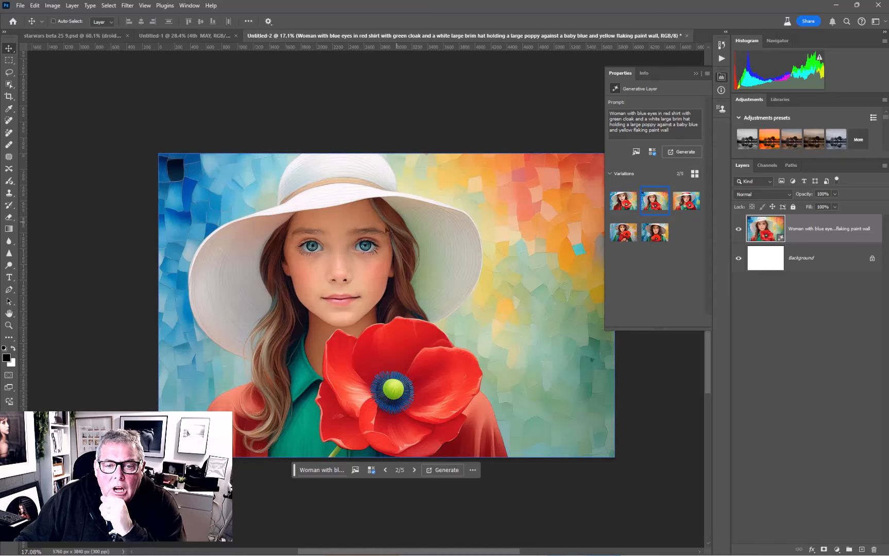
left_click(686, 201)
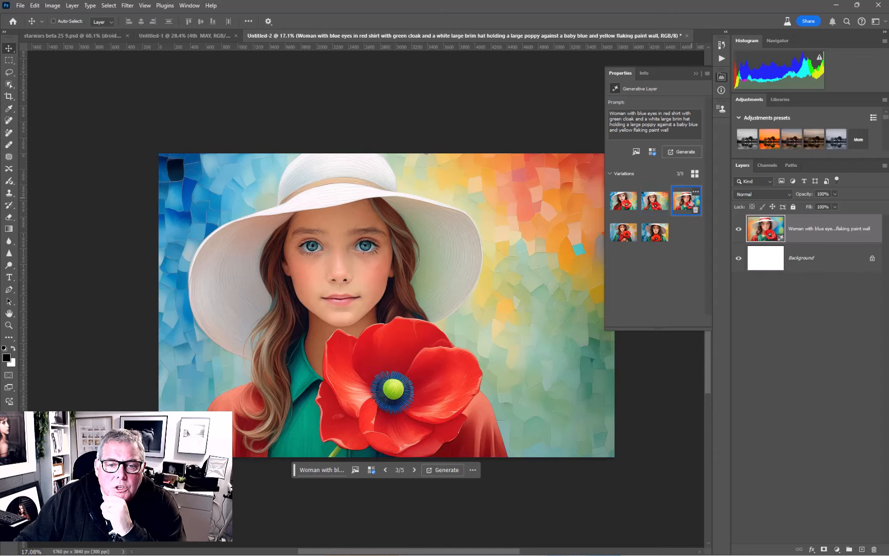
left_click(626, 203)
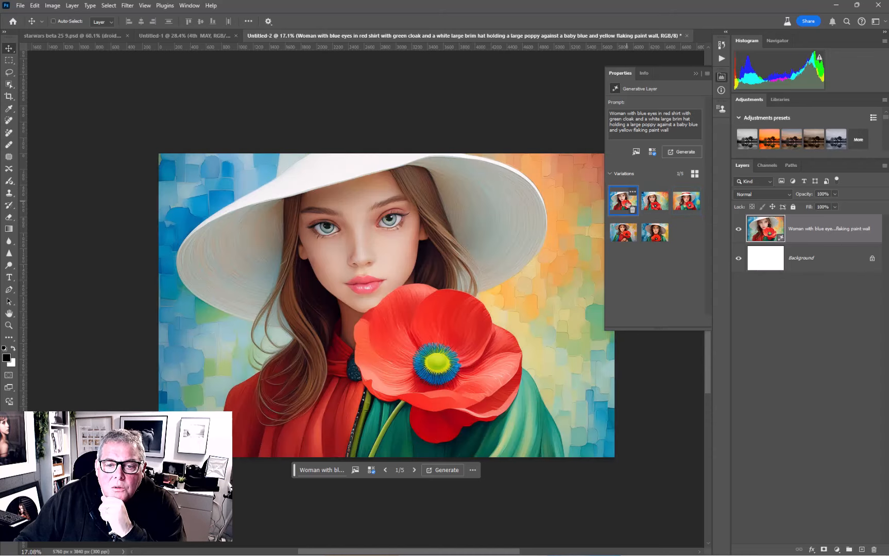
left_click(633, 211)
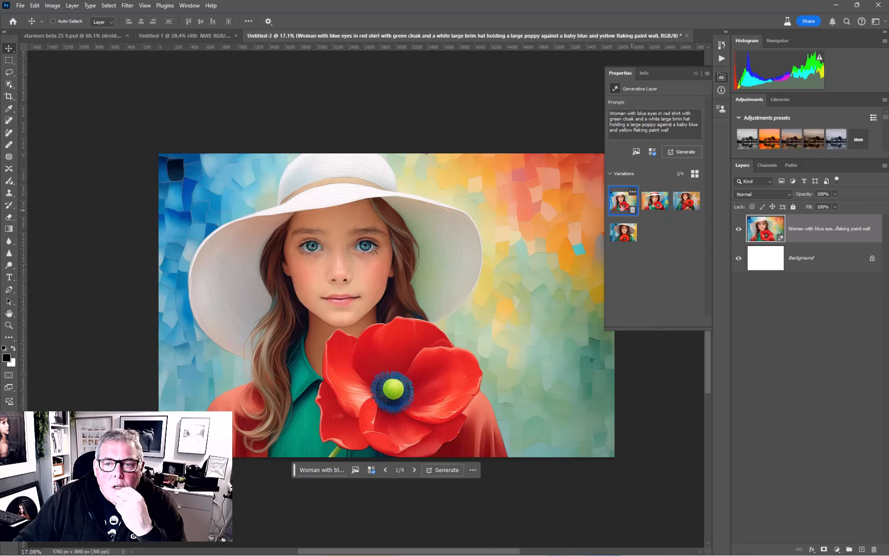
- Remove the Bokeh effect from the style effects, generate new images and select the third variation
left_click(651, 152)
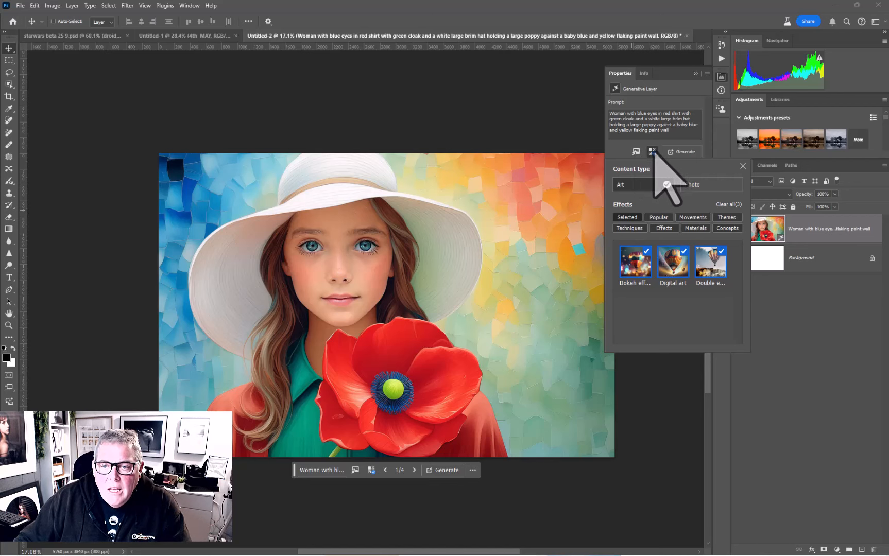
left_click(643, 261)
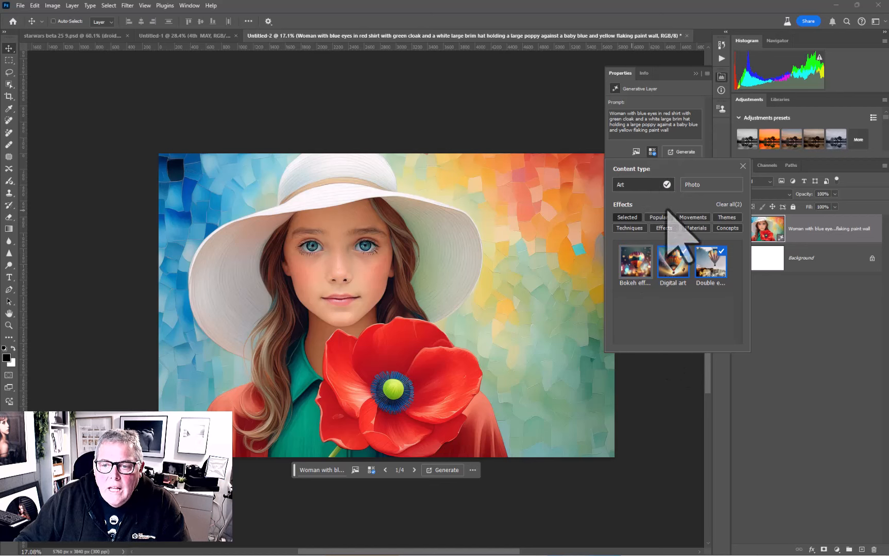
left_click(691, 153)
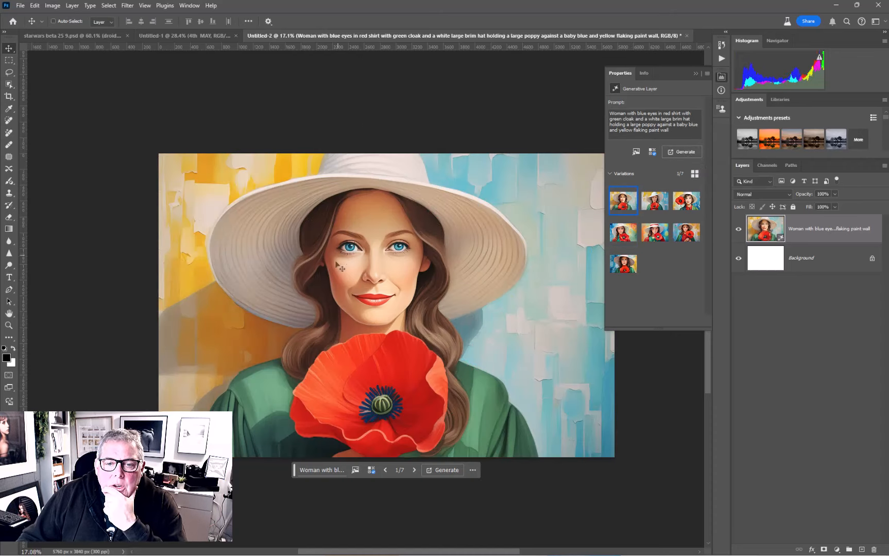
scroll(393, 280, "up", 2)
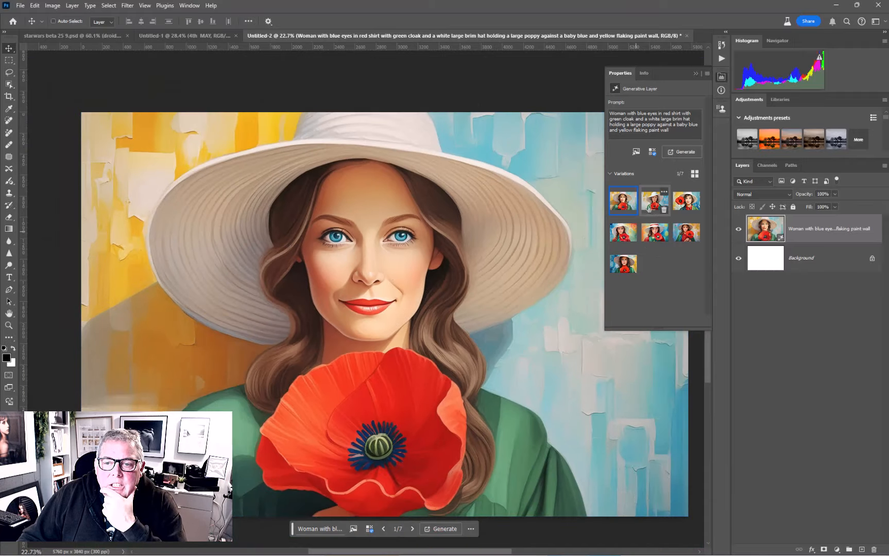
left_click(685, 202)
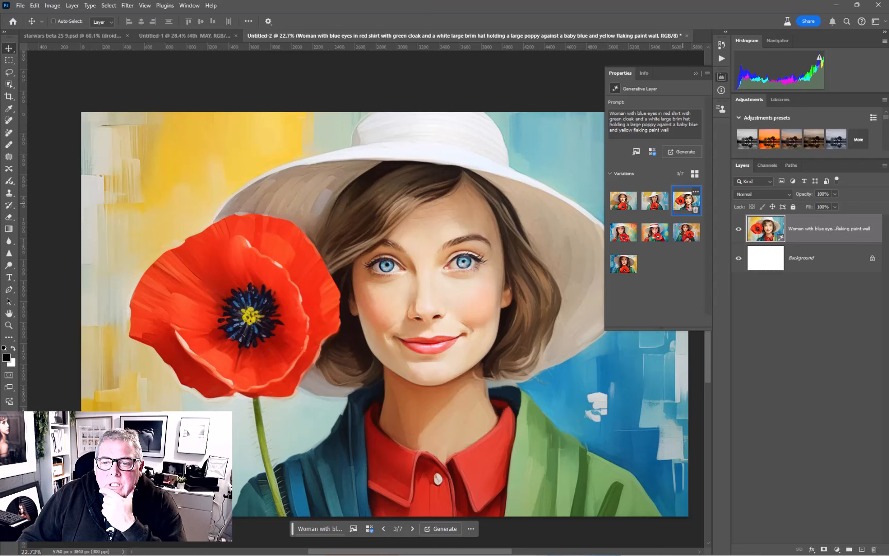
- Switch the content type to Photo, generate new images and inspect the first variation's face and wall up close
left_click(652, 151)
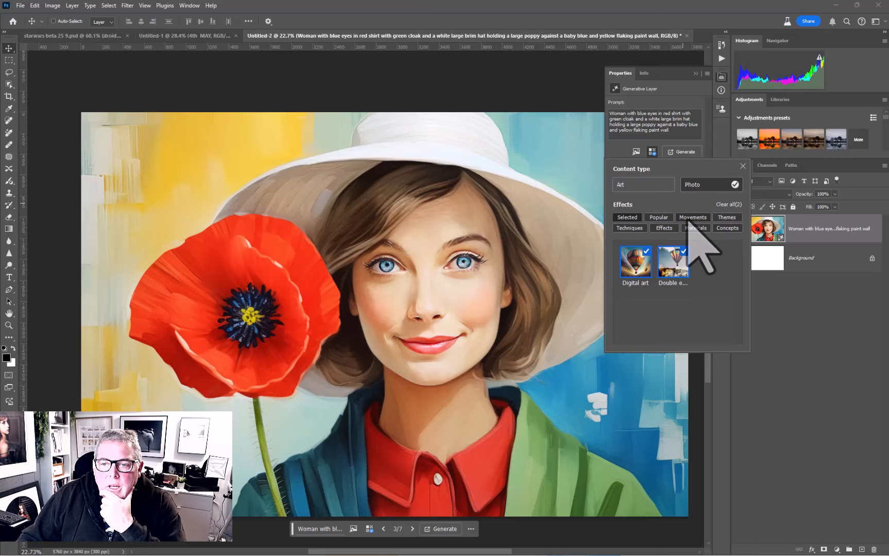
left_click(680, 152)
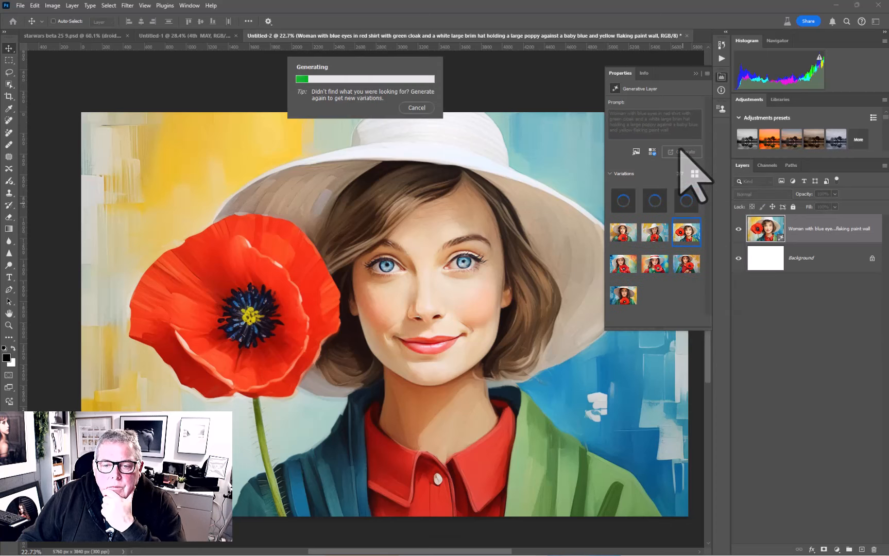
scroll(465, 261, "up", 1)
scroll(465, 262, "up", 3)
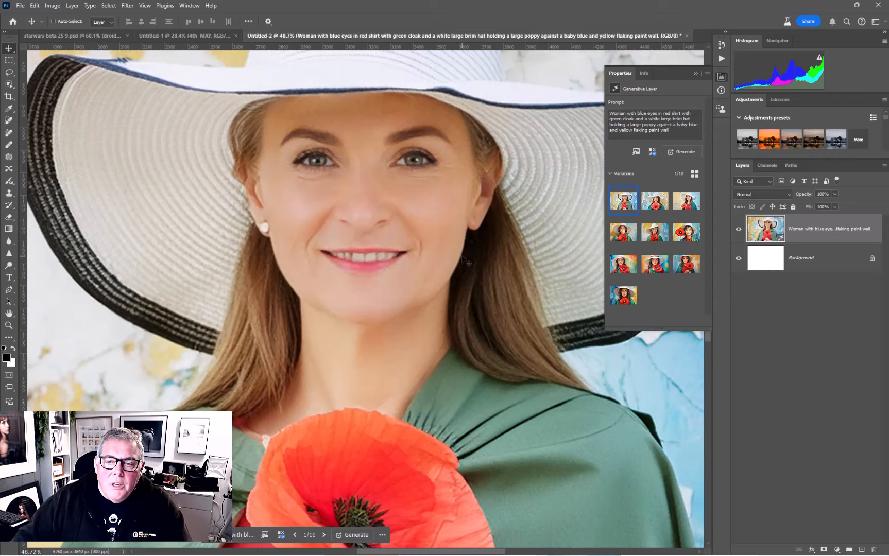
scroll(465, 261, "down", 3)
scroll(481, 219, "down", 1)
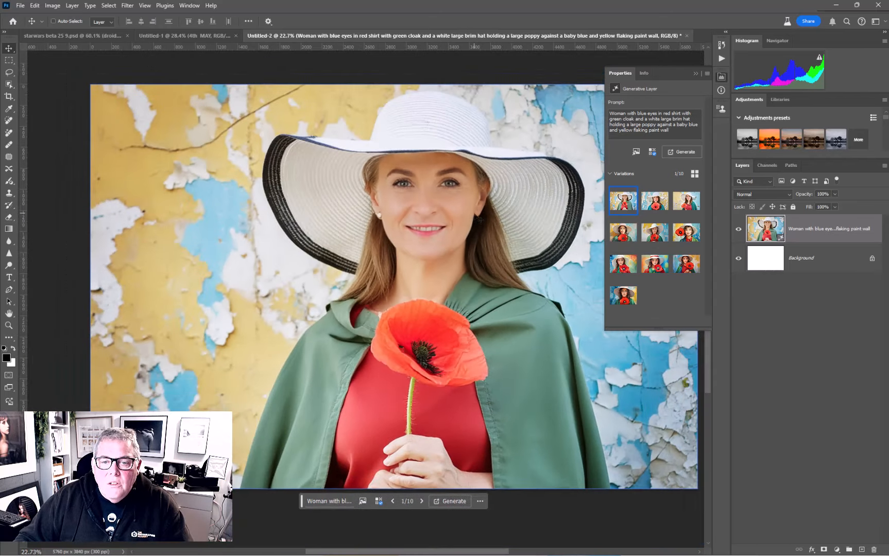
scroll(419, 241, "down", 1)
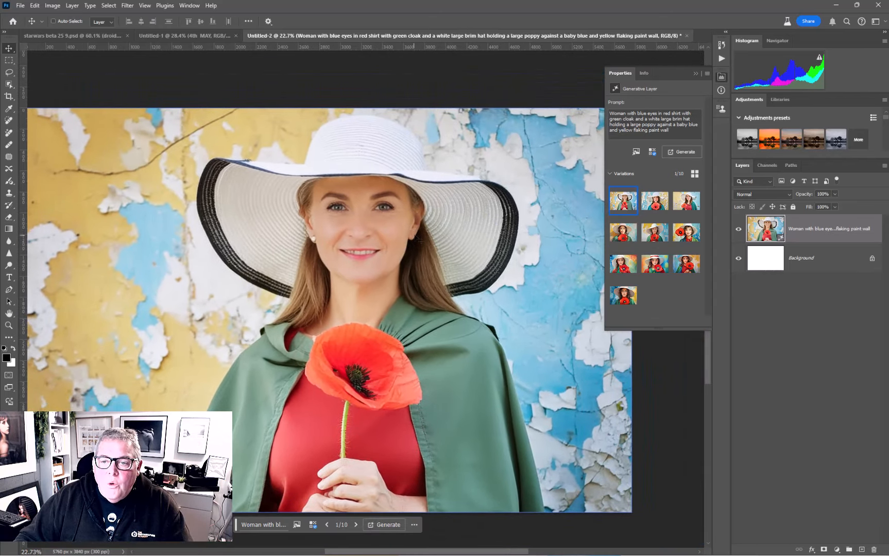
- Compare the three new photo variations and delete the first two, keeping the woman in the green cloak with the tilted hat
left_click(652, 201)
left_click(679, 203)
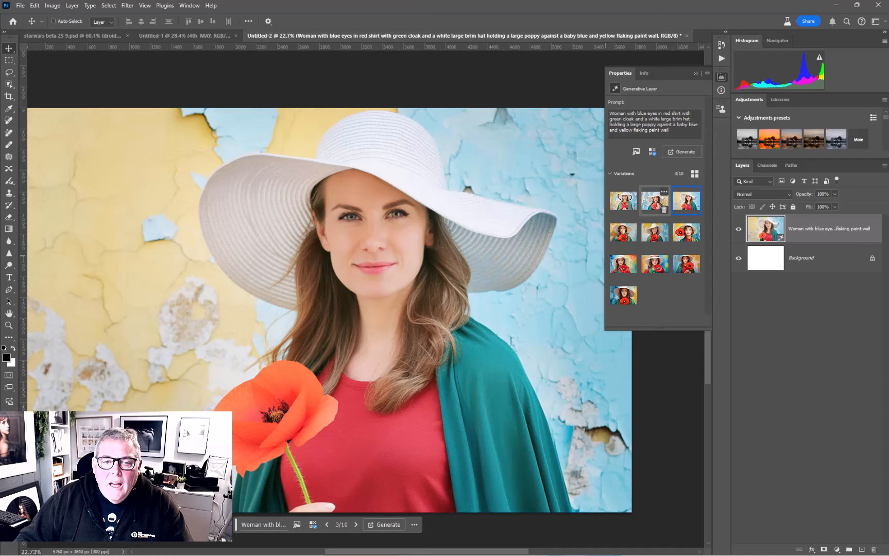
left_click(657, 201)
left_click(623, 204)
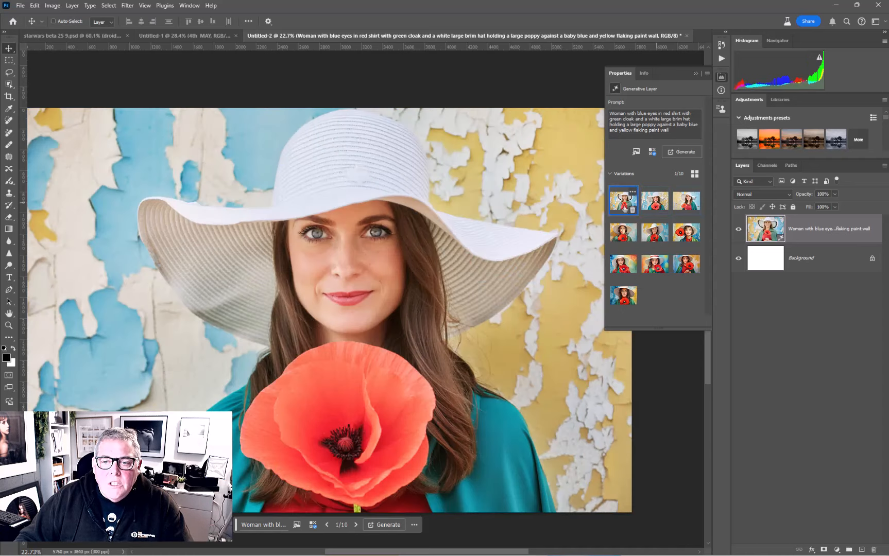
left_click(633, 210)
left_click(632, 211)
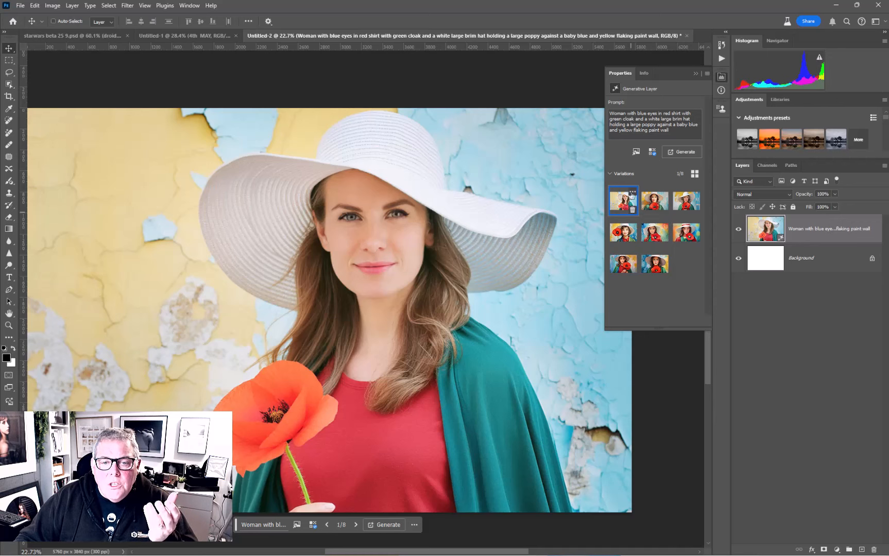
- Select a tall rectangle of yellow wall along the image's left edge and generate an "old wooden door window" in it
scroll(395, 295, "down", 2)
scroll(396, 295, "down", 1)
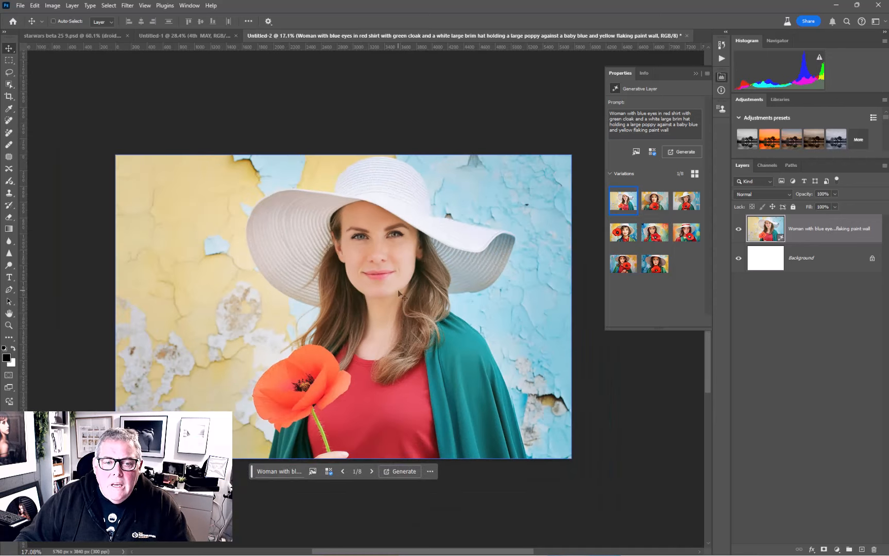
left_click(9, 60)
left_click_drag(115, 218, 204, 438)
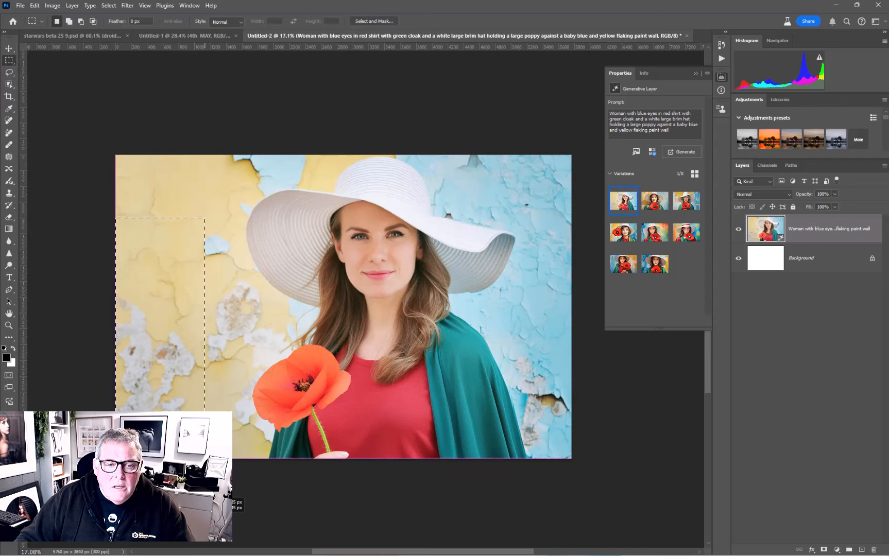
left_click(632, 121)
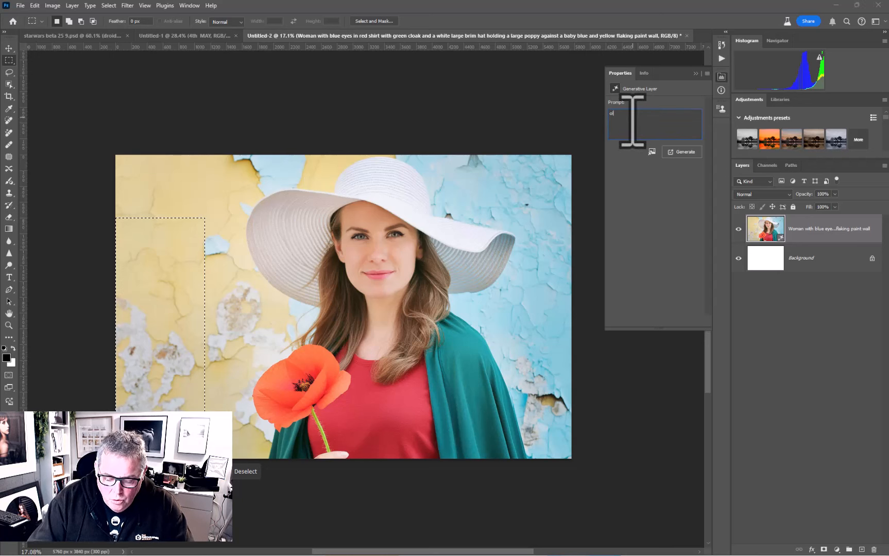
type("old wooden")
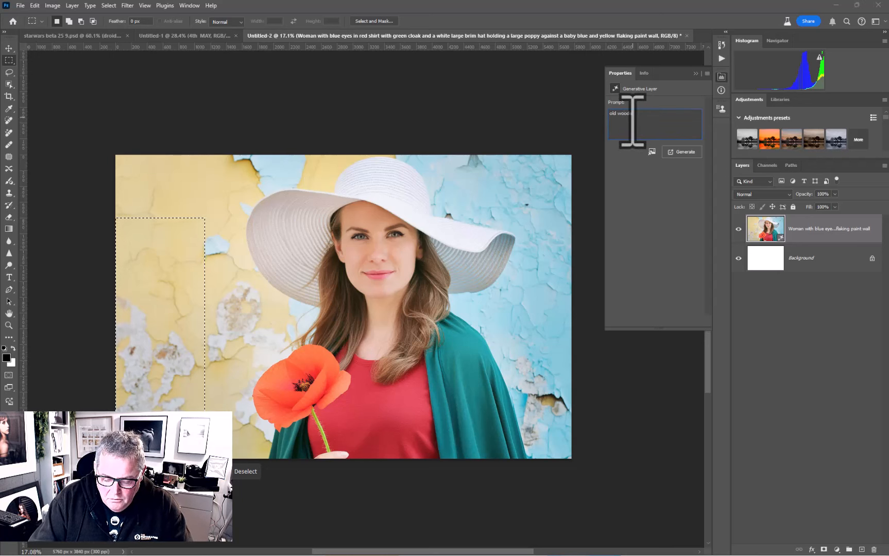
type(" door ")
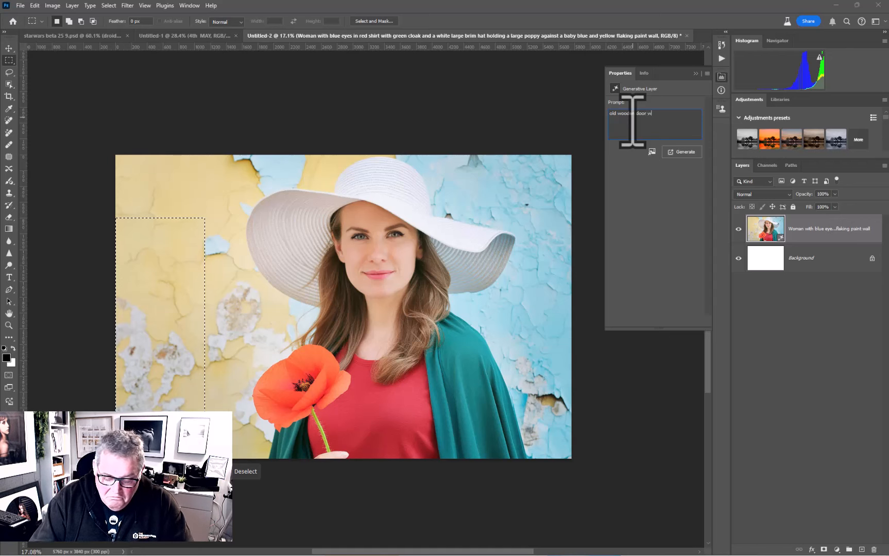
type("window")
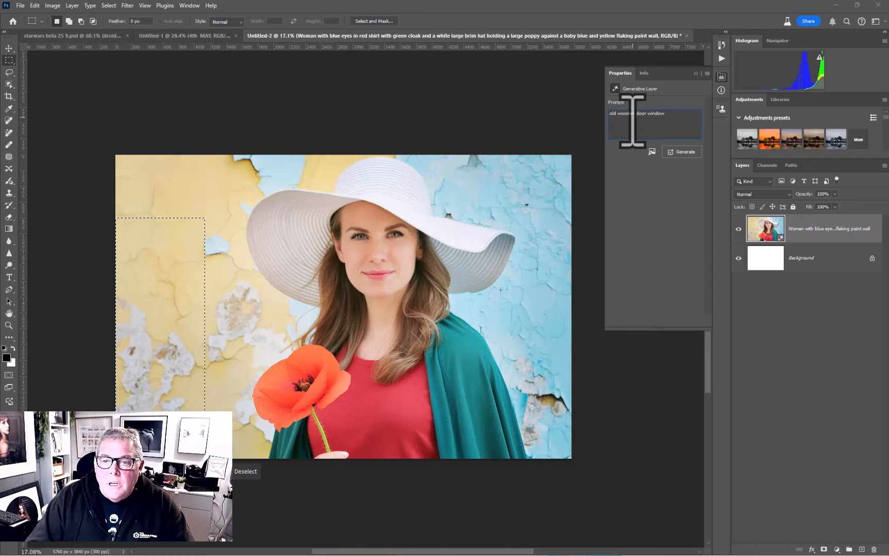
left_click(685, 151)
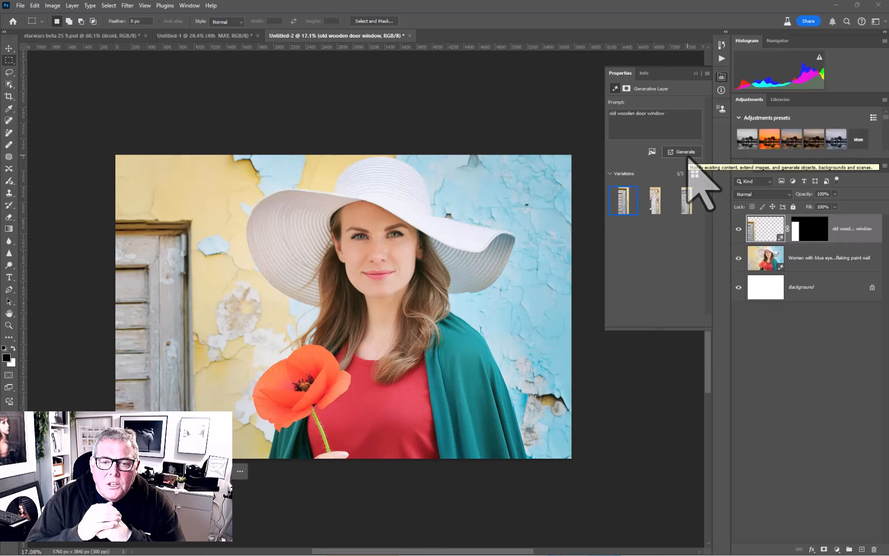
- Preview the third door variation, and review the 4th May composite in starwars beta 25 9.psd
left_click(655, 202)
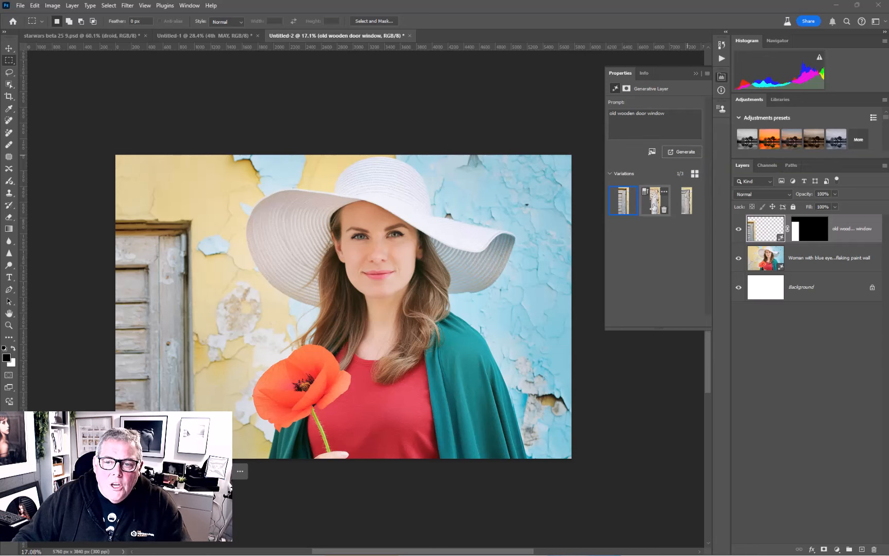
left_click(686, 202)
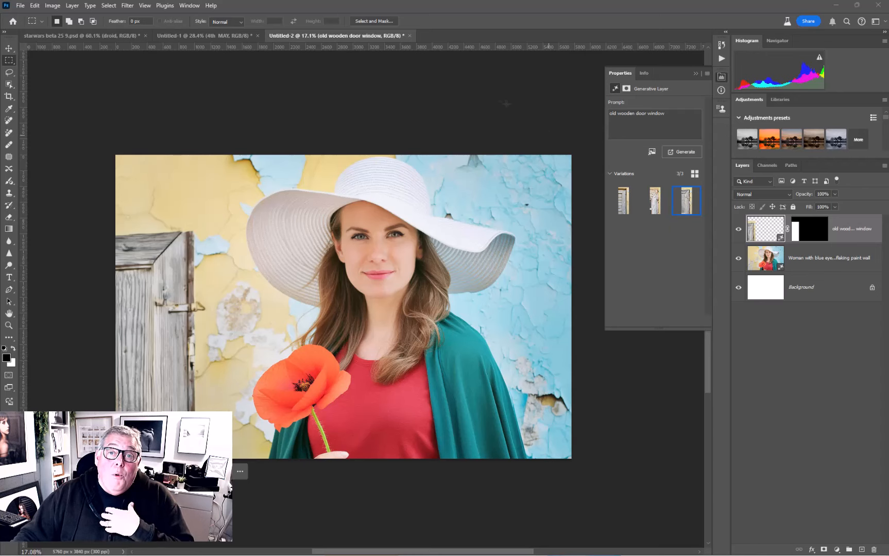
left_click(106, 38)
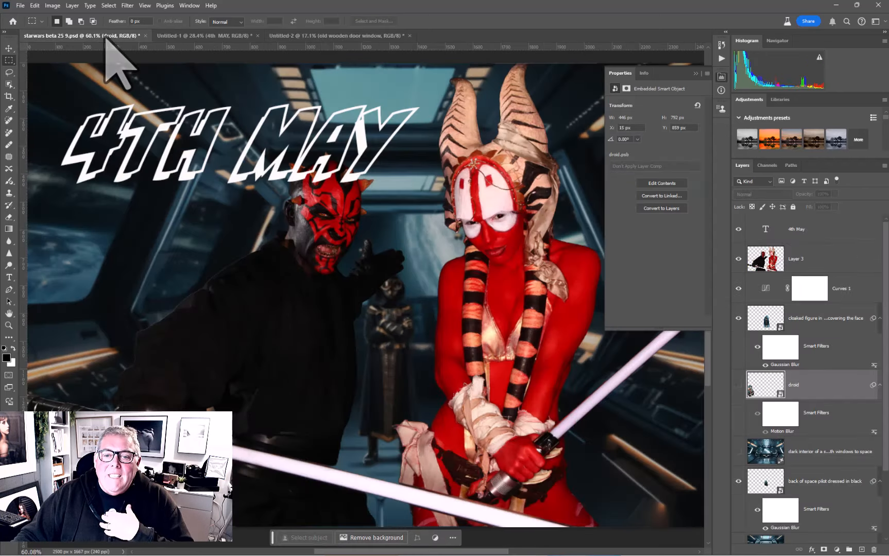
scroll(445, 294, "down", 1)
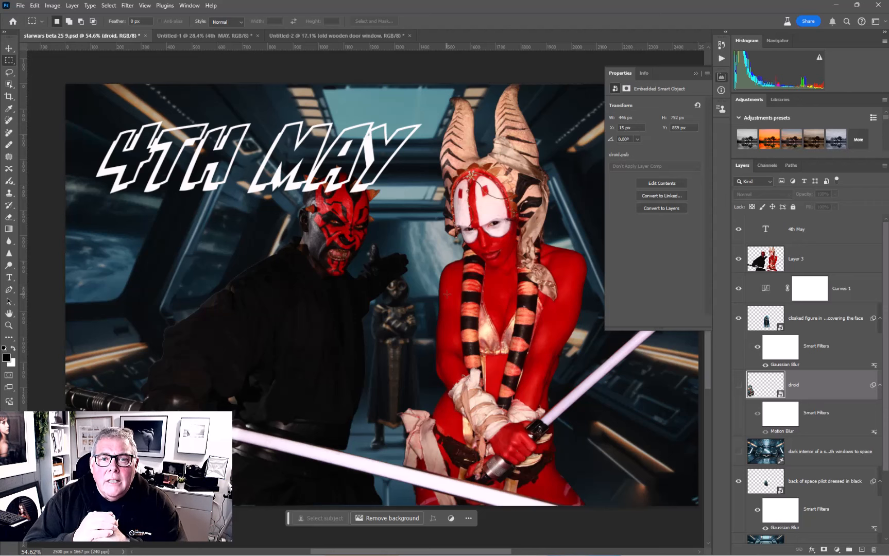
- Return to the Untitled-2 portrait and select the first door variation
left_click(337, 36)
scroll(389, 327, "up", 2)
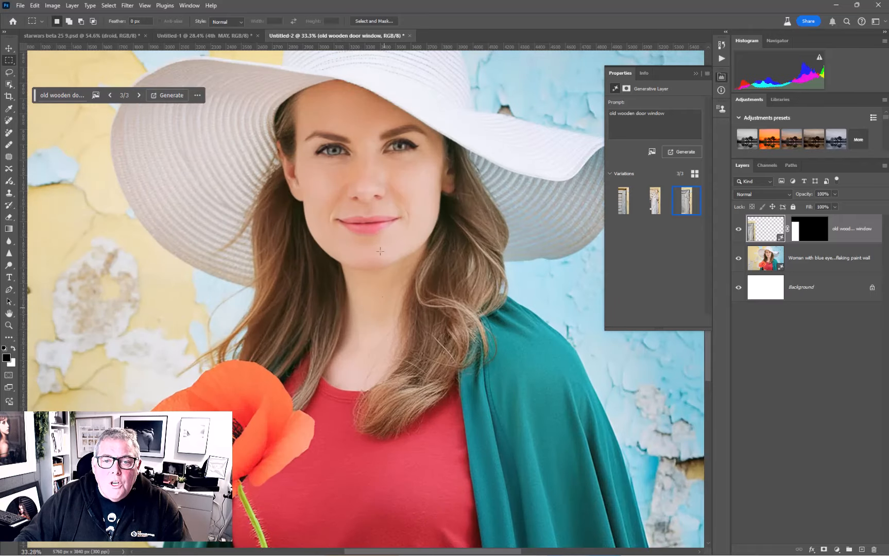
scroll(341, 170, "down", 2)
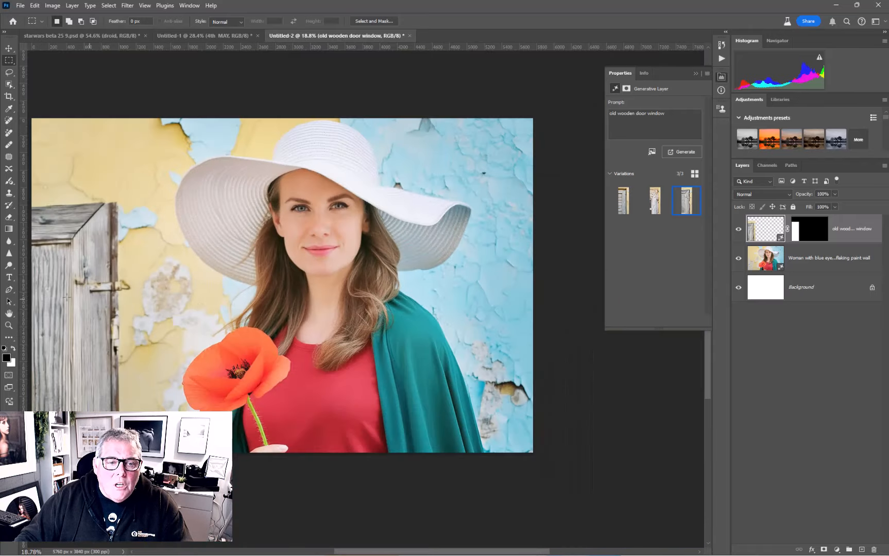
left_click(622, 206)
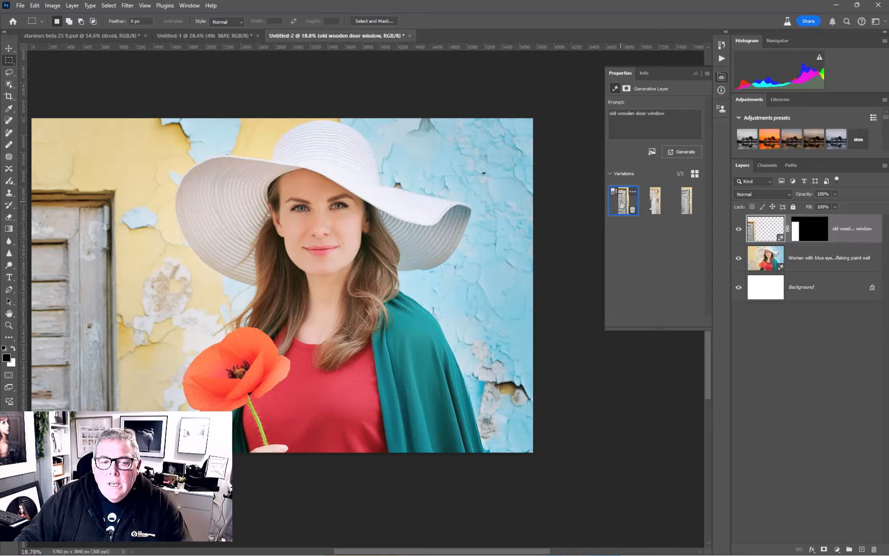
- Enhance the detail of the selected door variation
left_click_drag(280, 242, 396, 254)
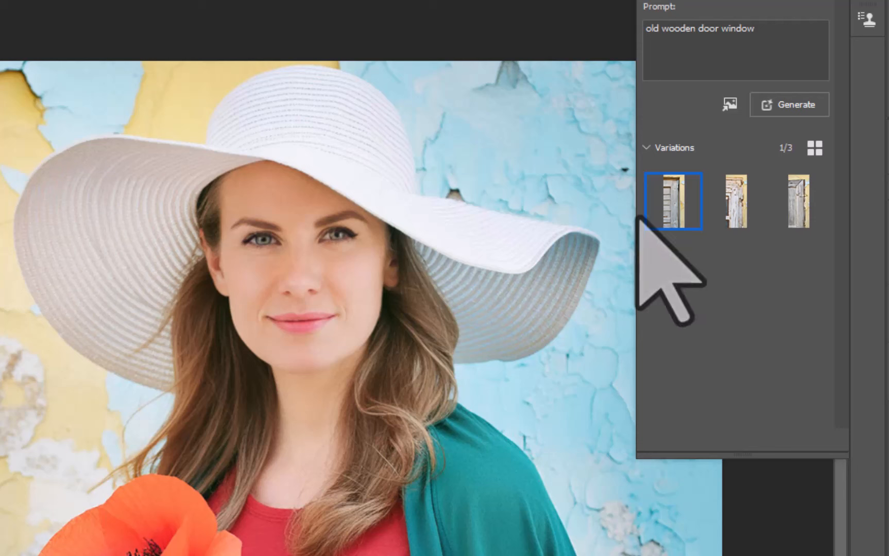
mouse_move(669, 203)
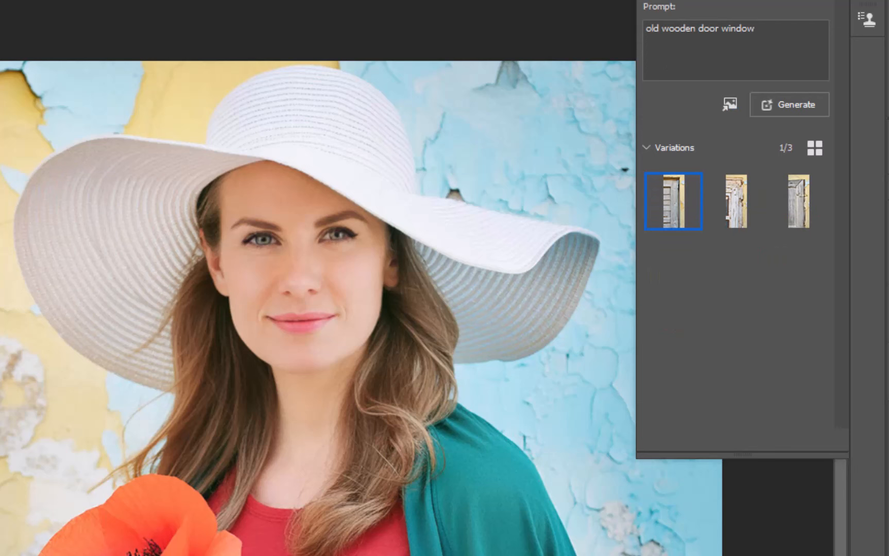
mouse_move(681, 194)
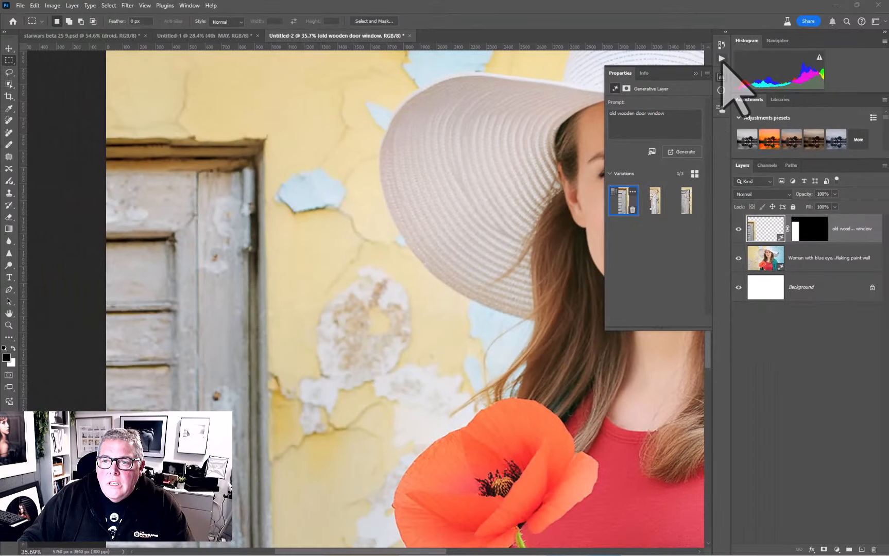
- Compare the door before and after Enhance Detail by switching between the last two history states, ending on Select Variation
left_click(721, 76)
left_click(721, 45)
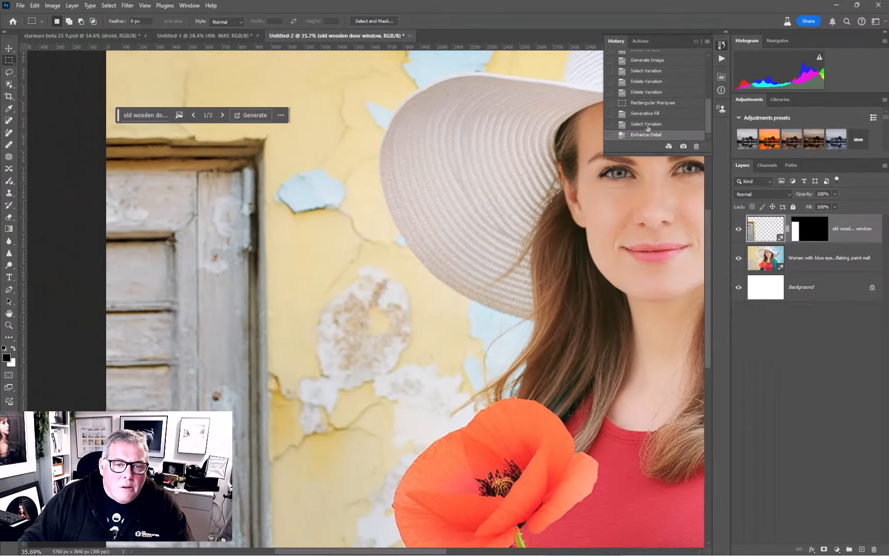
scroll(114, 256, "up", 3)
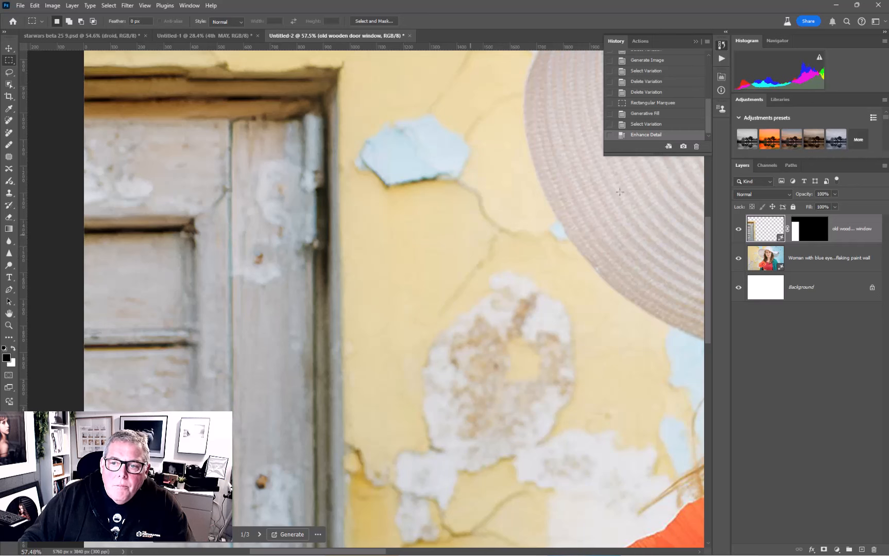
left_click(652, 125)
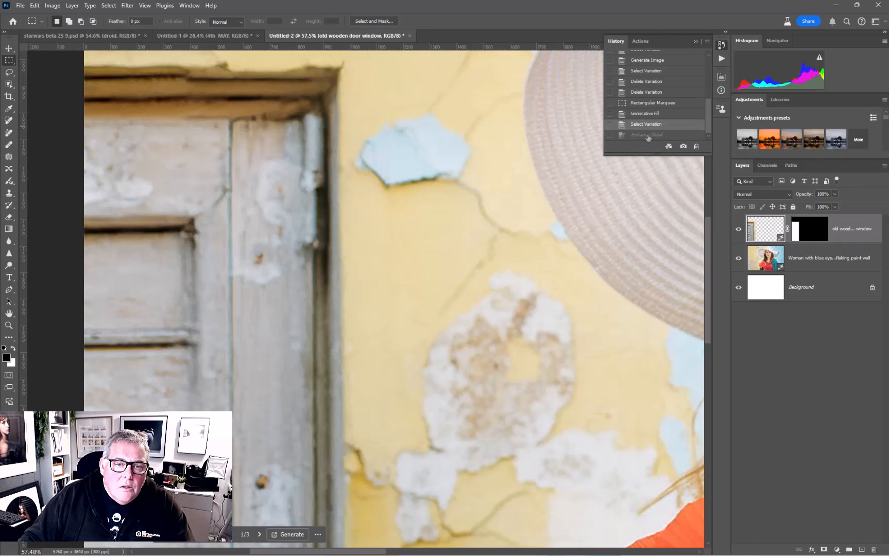
left_click(646, 135)
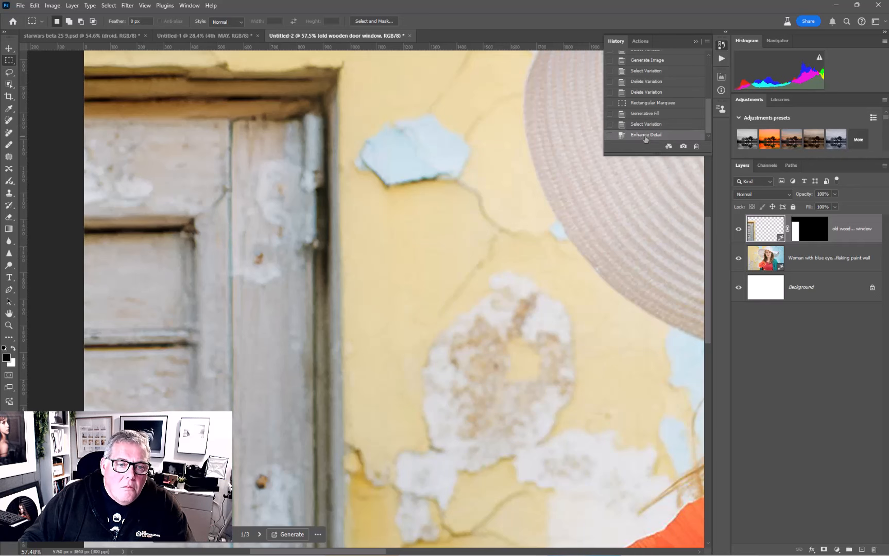
left_click(646, 125)
left_click(644, 136)
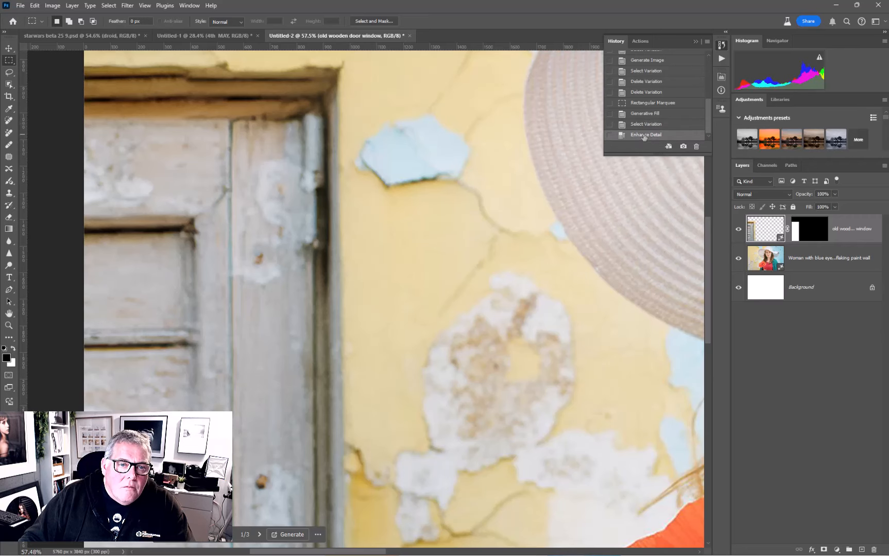
scroll(304, 133, "down", 5)
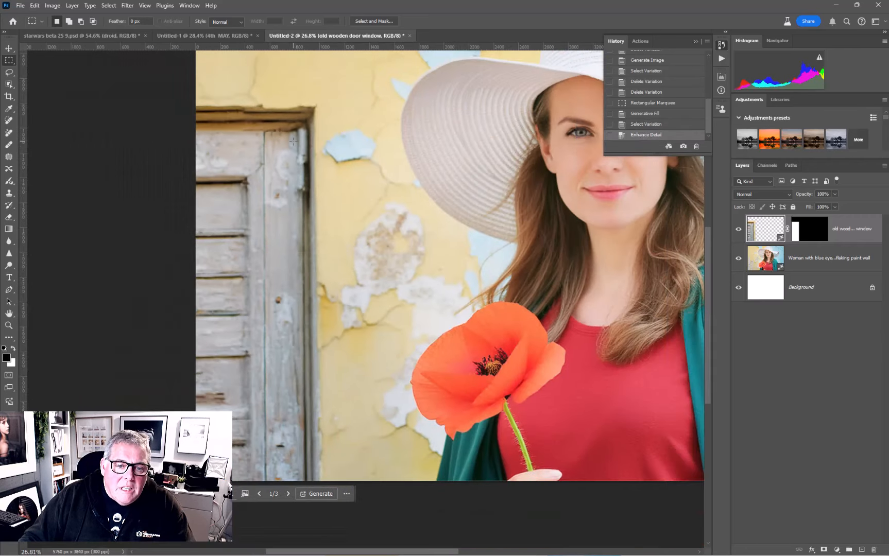
scroll(293, 141, "up", 1)
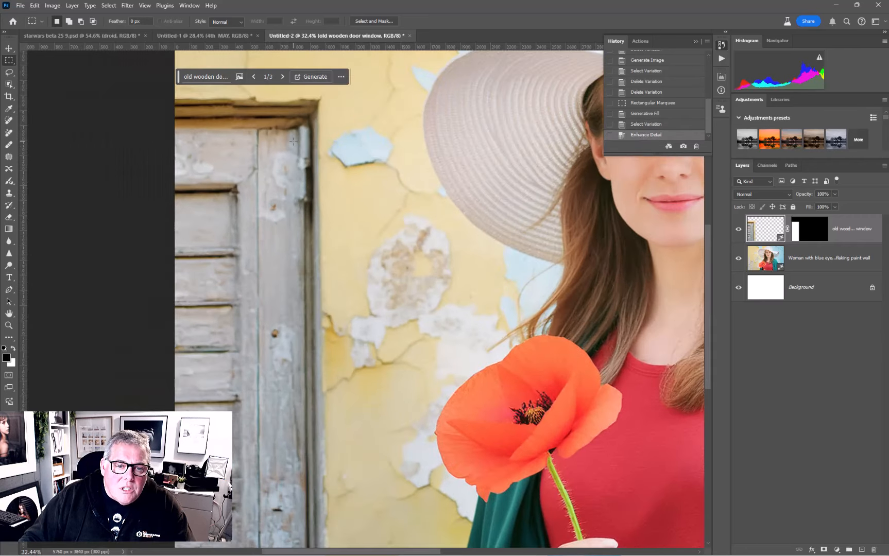
left_click(642, 124)
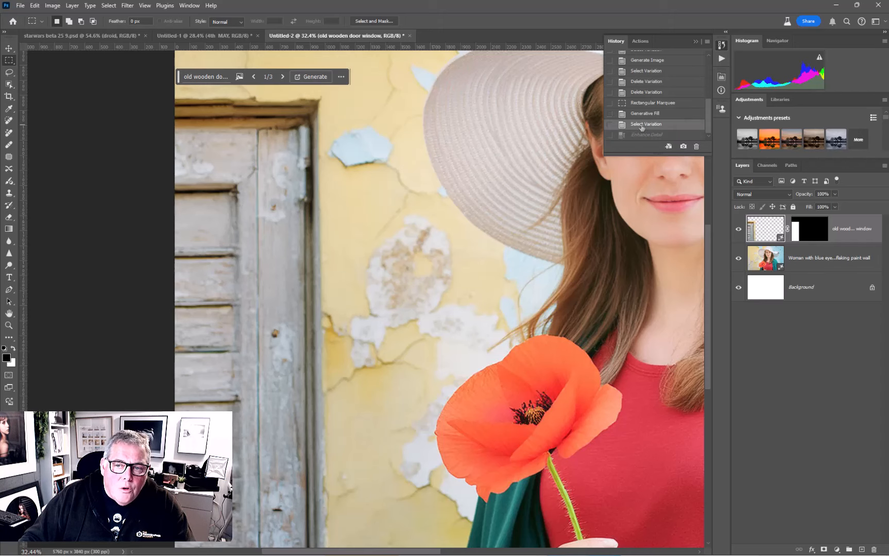
- Switch to the Untitled-1 4th May composite
left_click(213, 36)
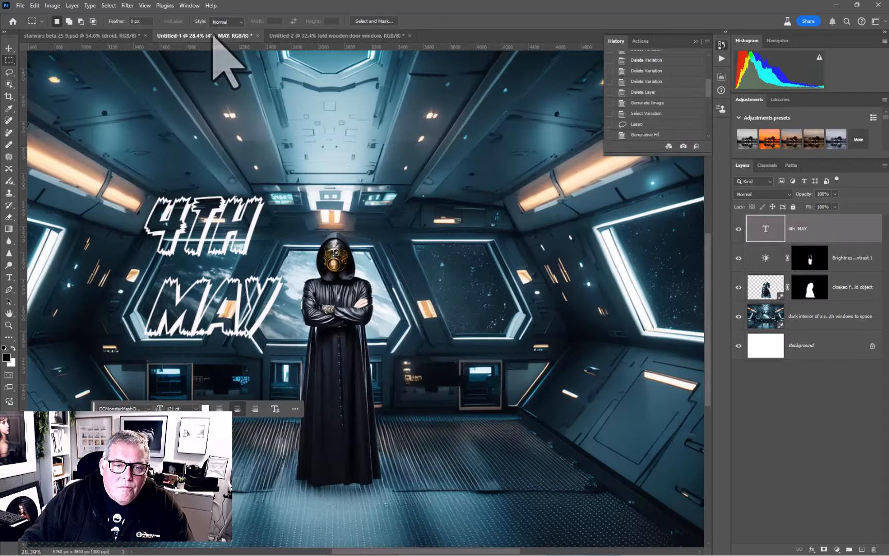